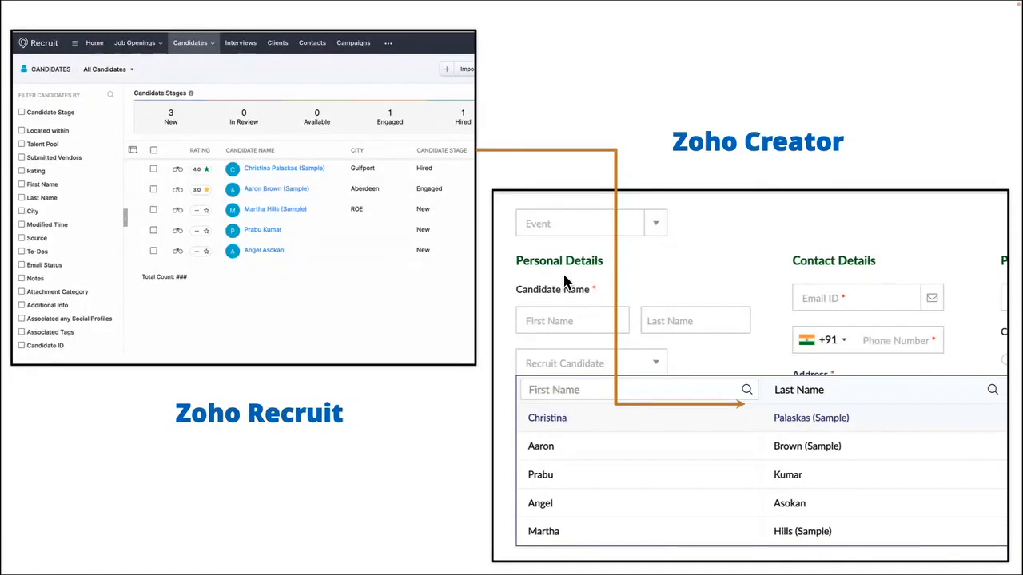
pyautogui.press('Right')
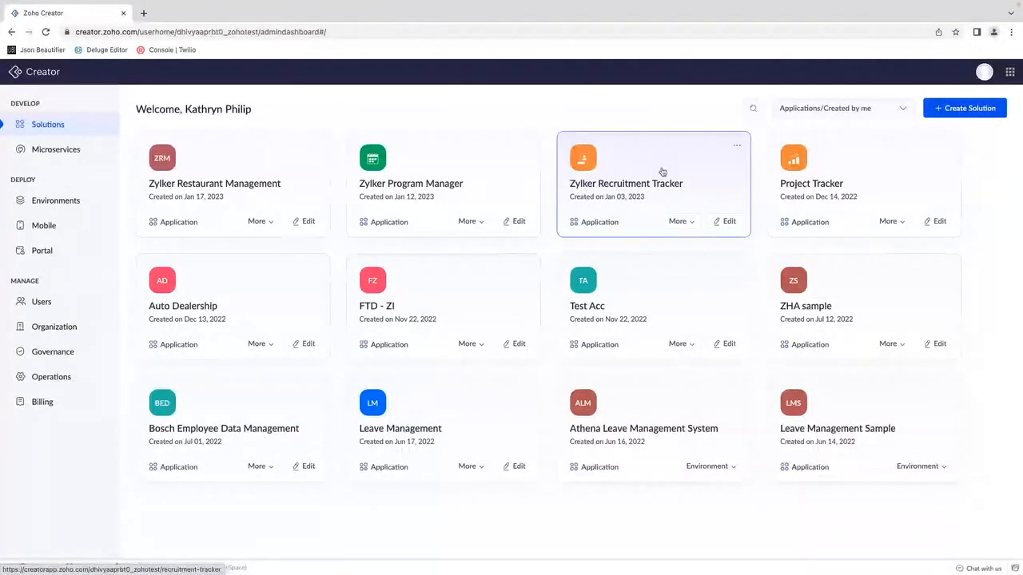
# Step: Open the Zylker Recruitment Tracker application and display its Registration Form
pyautogui.click(662, 172)
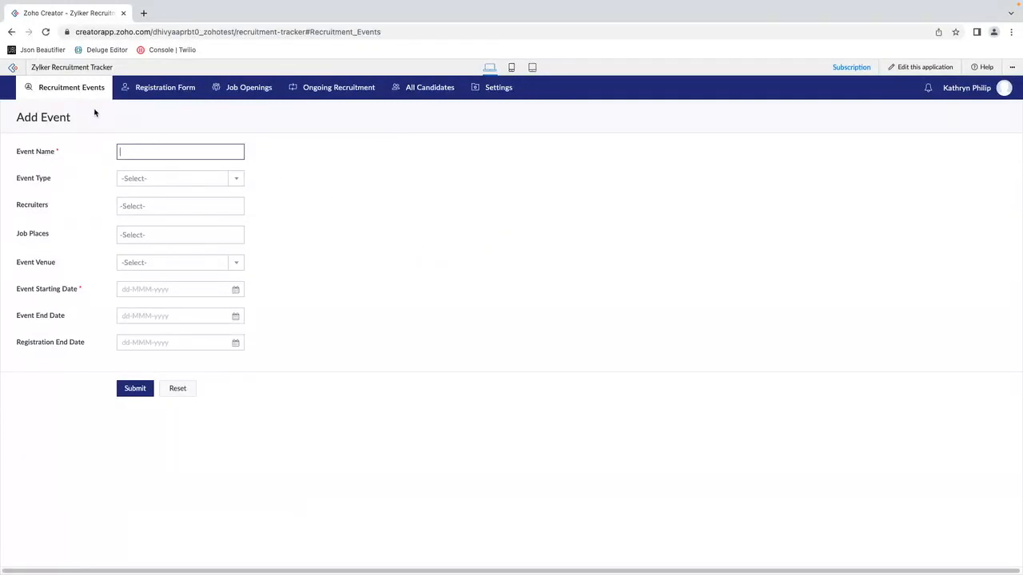
pyautogui.click(159, 97)
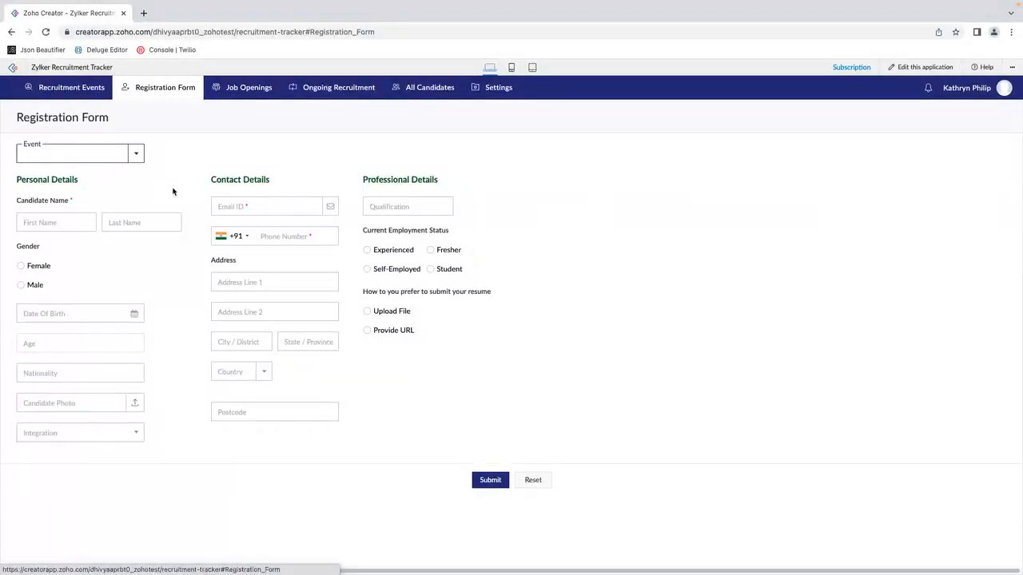
pyautogui.moveTo(245, 92)
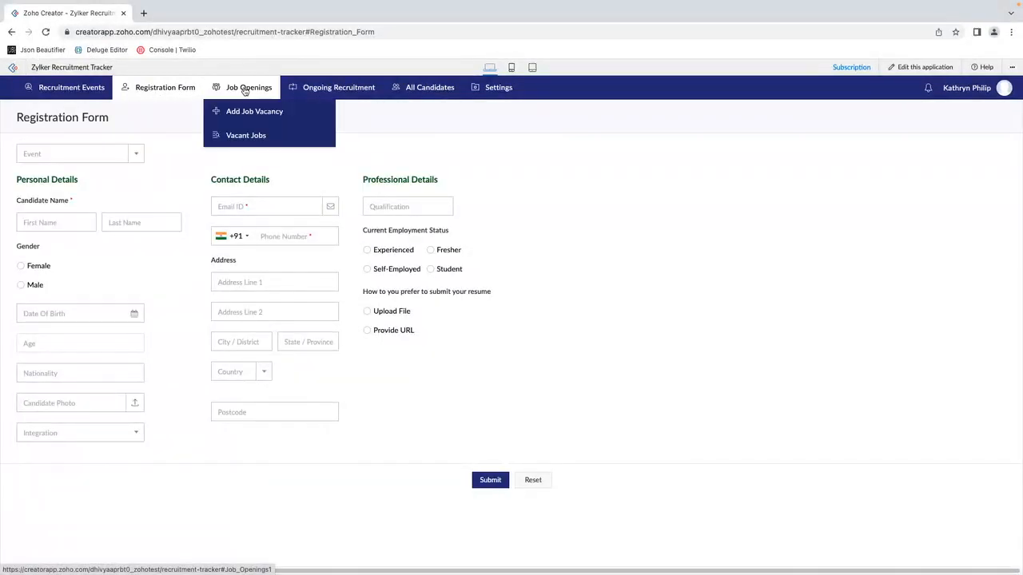
pyautogui.moveTo(339, 80)
pyautogui.moveTo(420, 92)
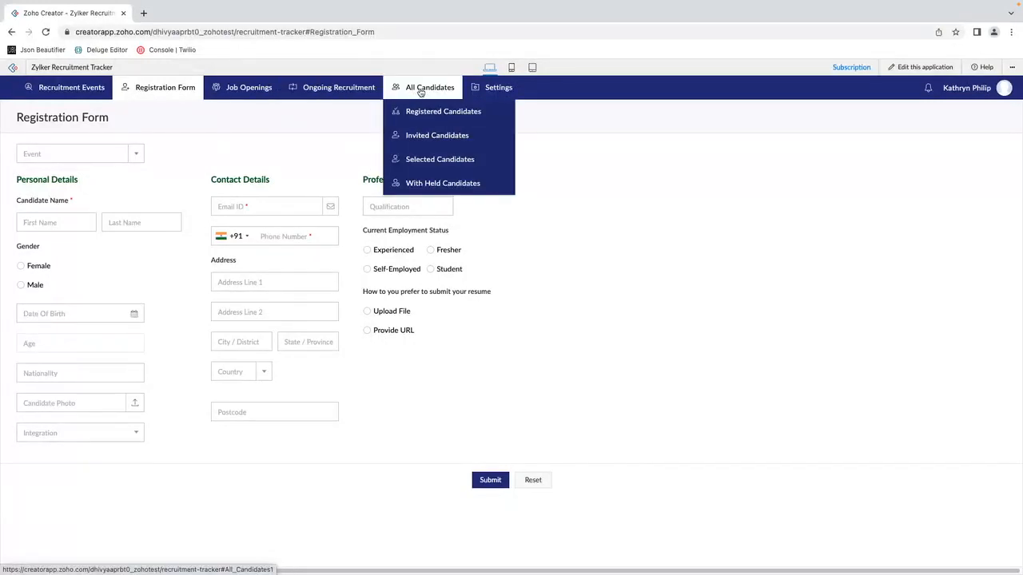
pyautogui.moveTo(482, 92)
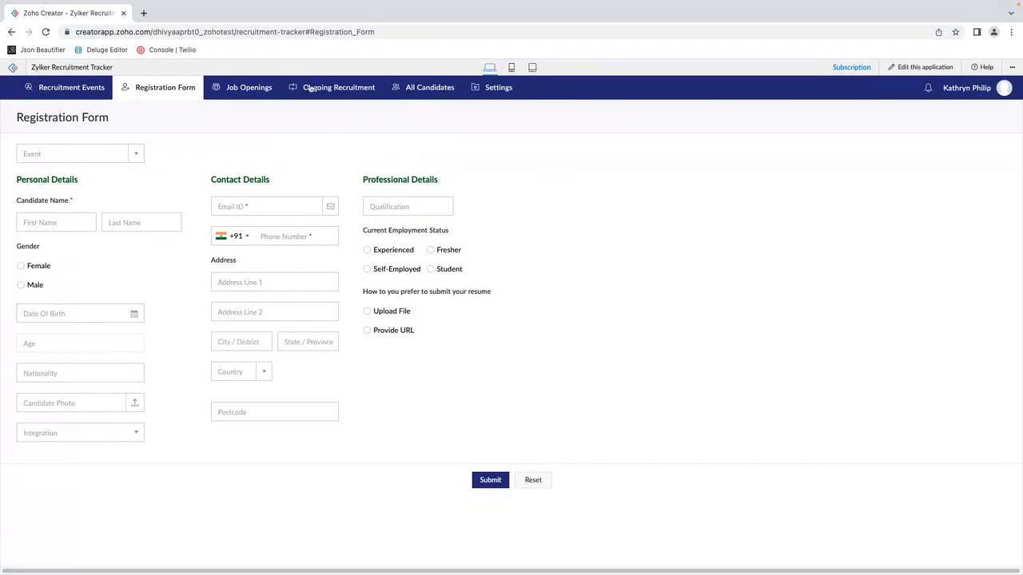
# Step: Search the web for Zoho Recruit in a new browser tab and access the service from its official site
pyautogui.click(144, 13)
pyautogui.write('zo')
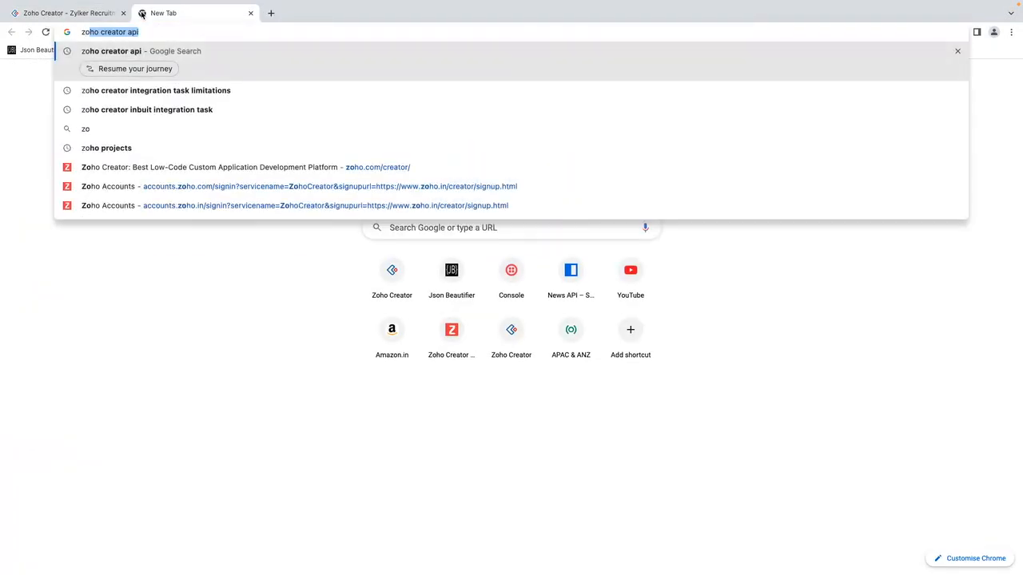
pyautogui.write('ho rec')
pyautogui.press('Return')
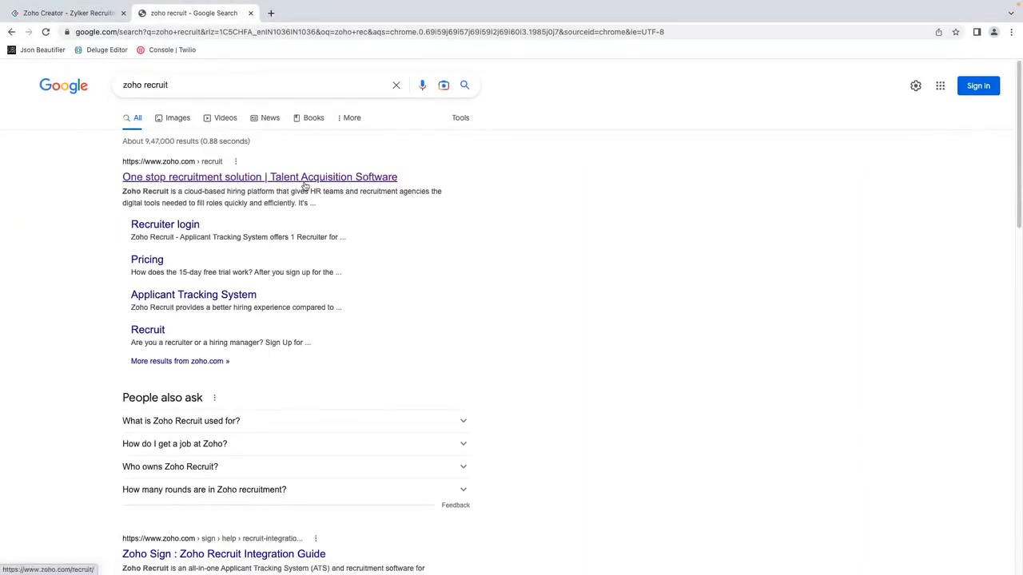
pyautogui.click(304, 183)
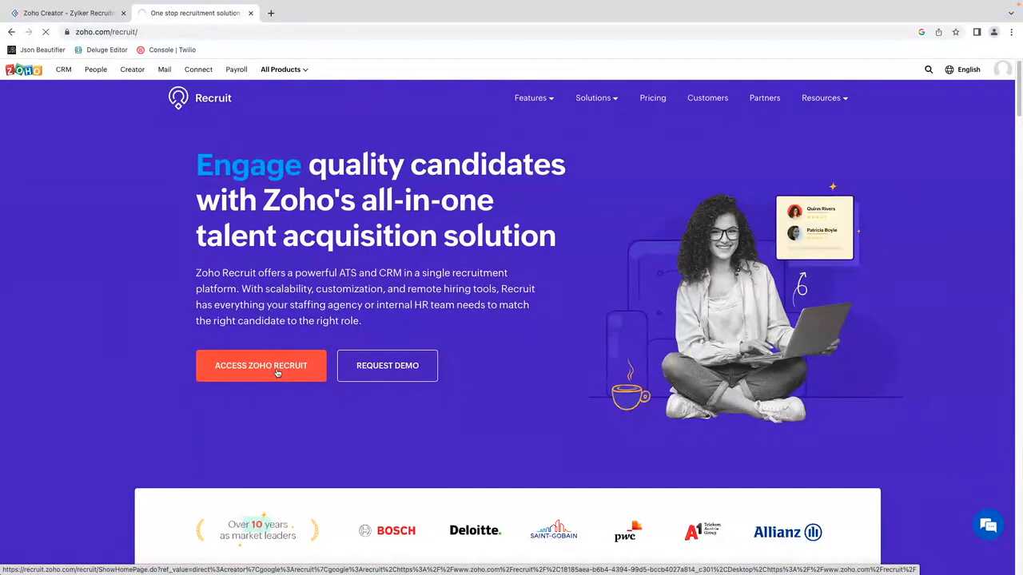
pyautogui.click(276, 373)
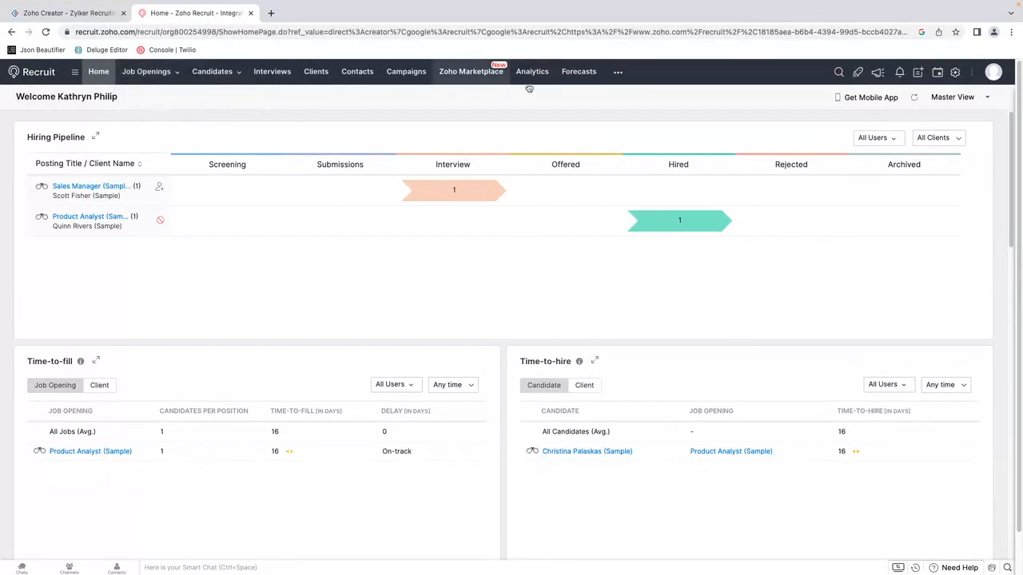
# Step: Open the Candidates module in Zoho Recruit and compare its records with the Registration Form in Zoho Creator
pyautogui.click(146, 74)
pyautogui.click(215, 74)
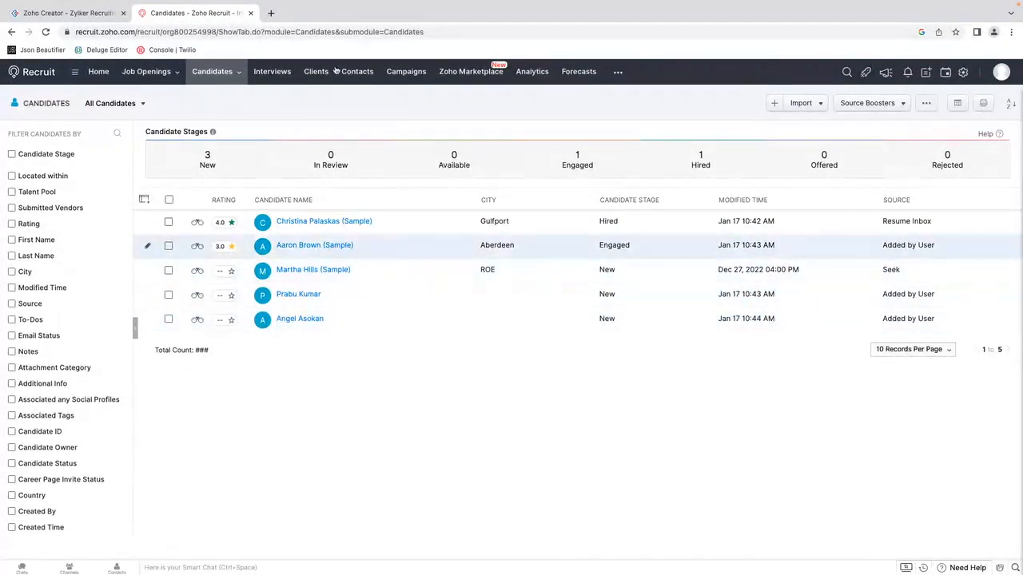
pyautogui.click(96, 16)
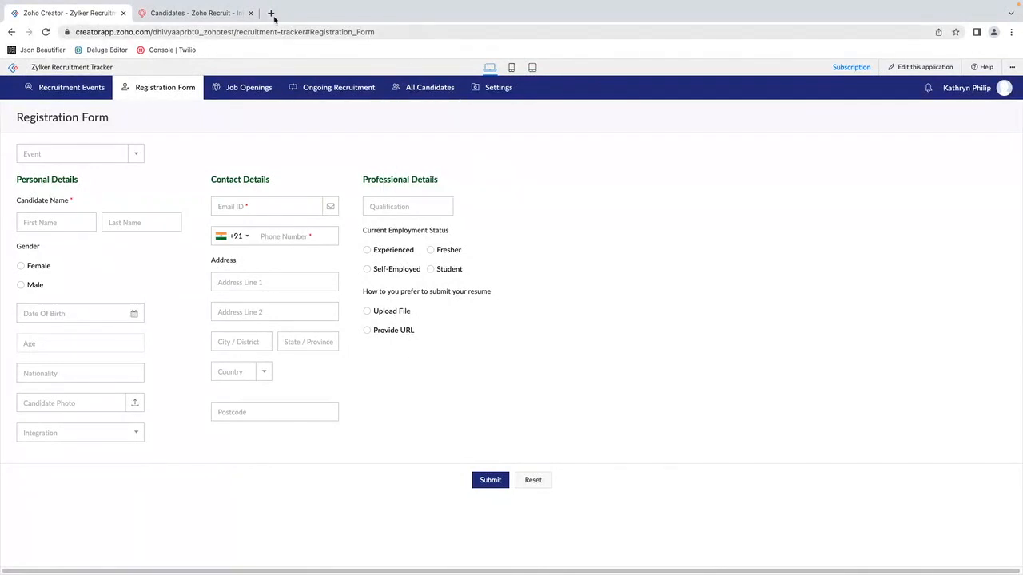
pyautogui.click(195, 14)
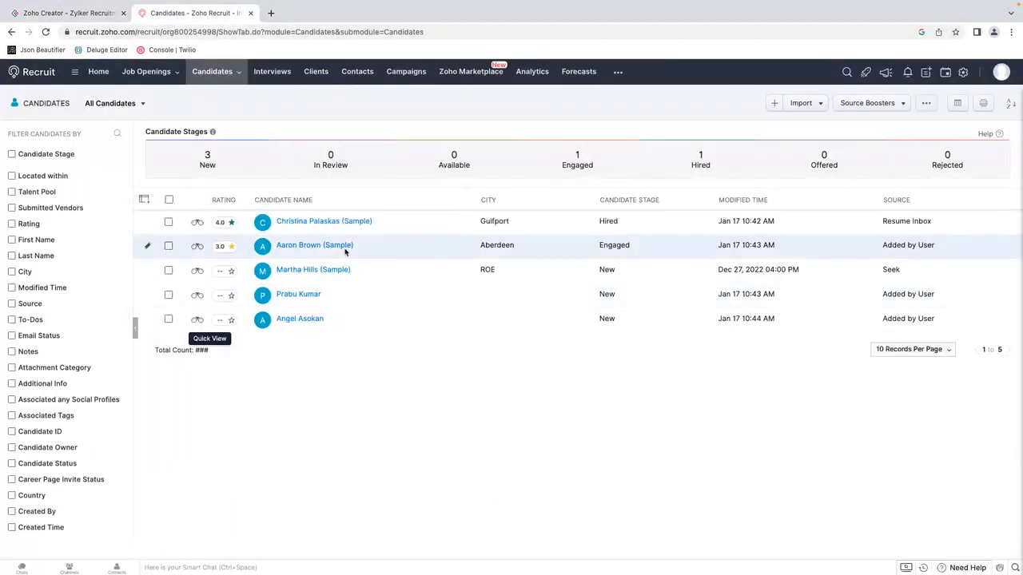
pyautogui.click(58, 14)
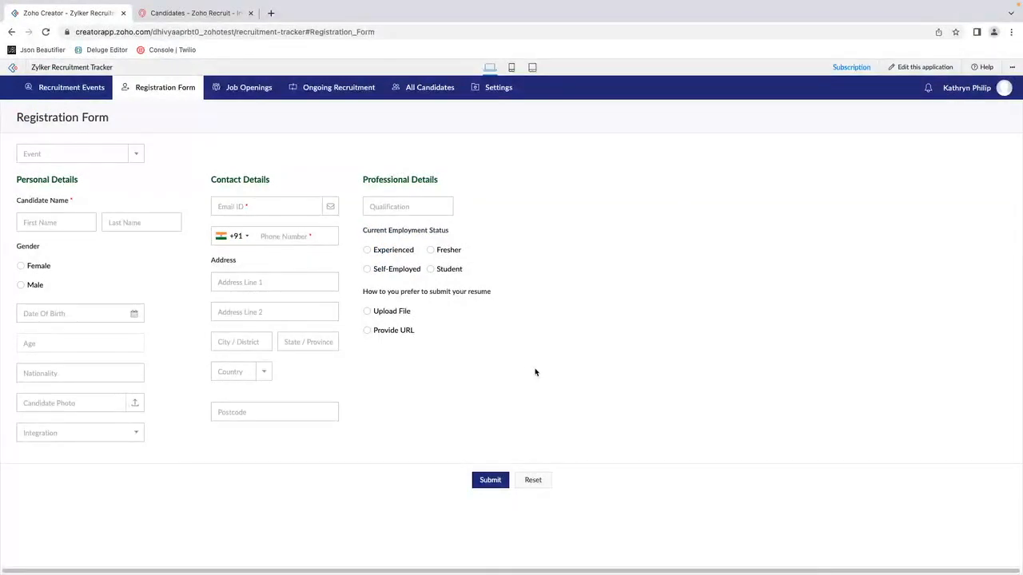
pyautogui.click(172, 14)
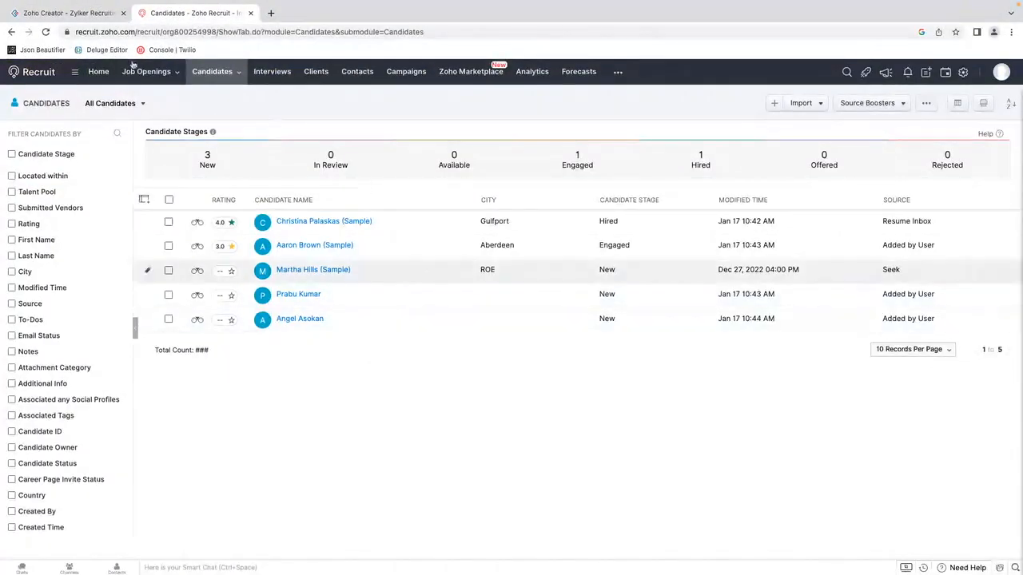
# Step: Switch back to Zoho Creator and open the Registration Form for editing
pyautogui.click(68, 14)
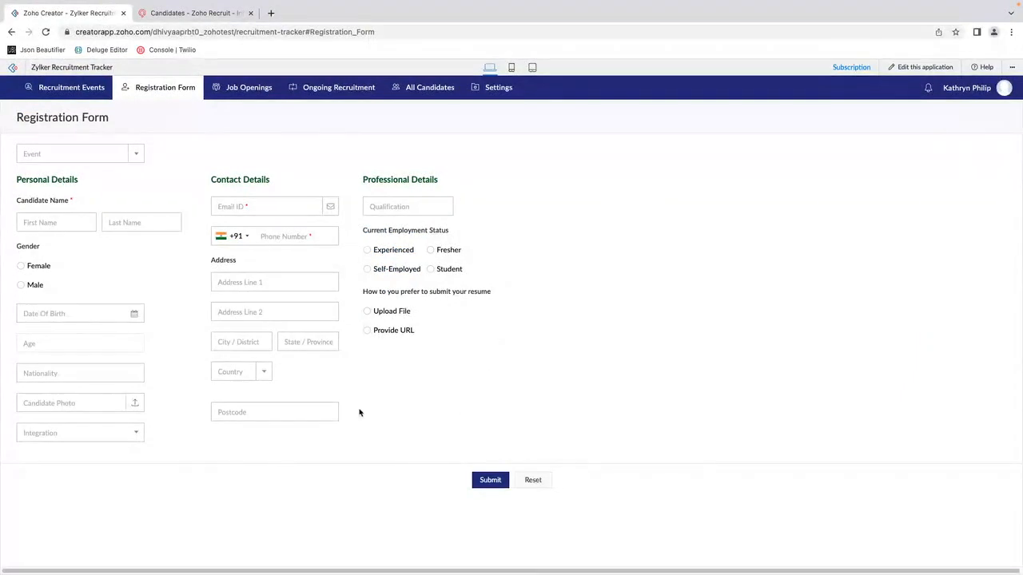
pyautogui.click(933, 68)
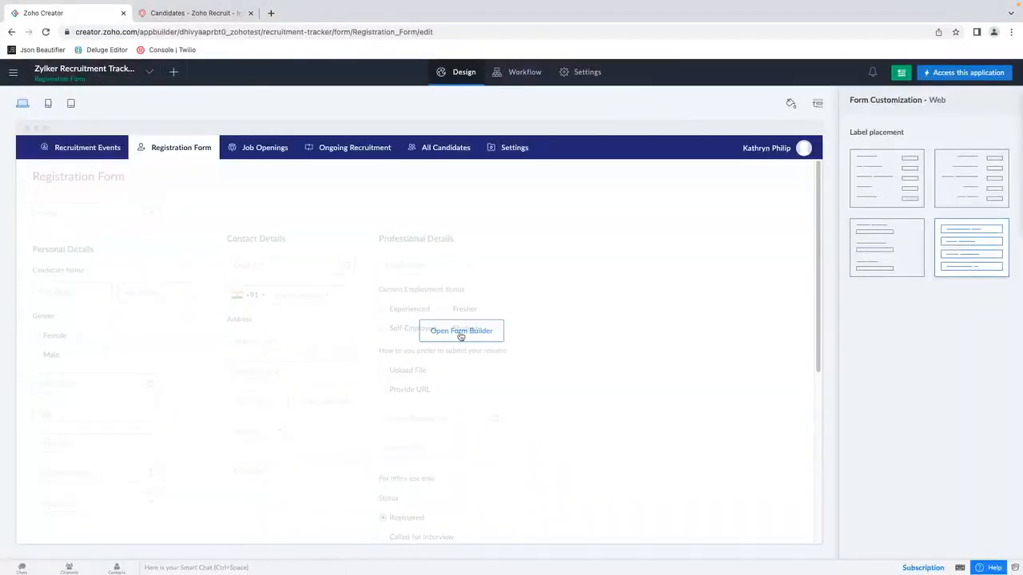
pyautogui.click(460, 331)
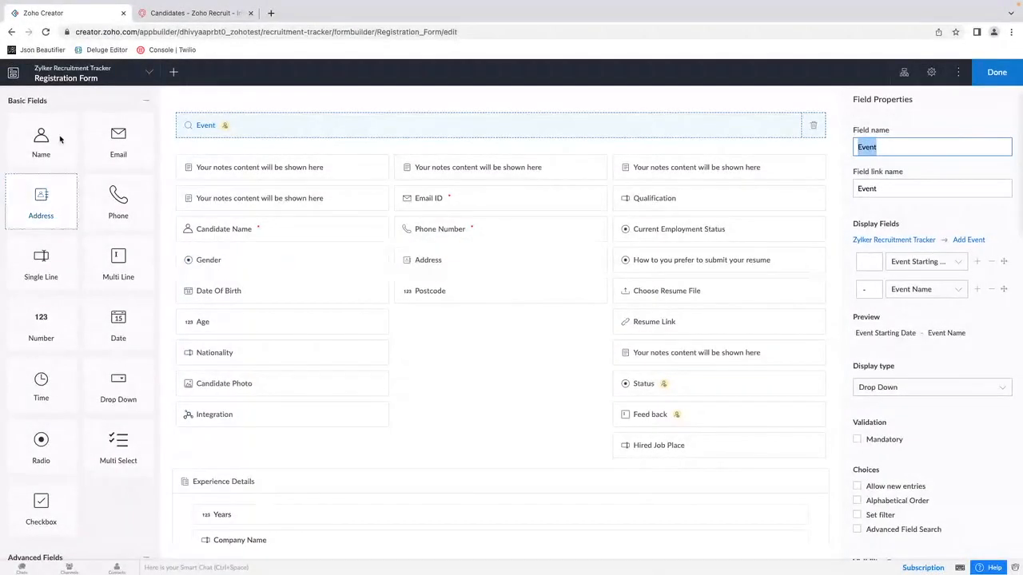
# Step: Add an Integration field above Candidate Name in the Registration Form, with ZohoRecruit as its service
pyautogui.click(145, 101)
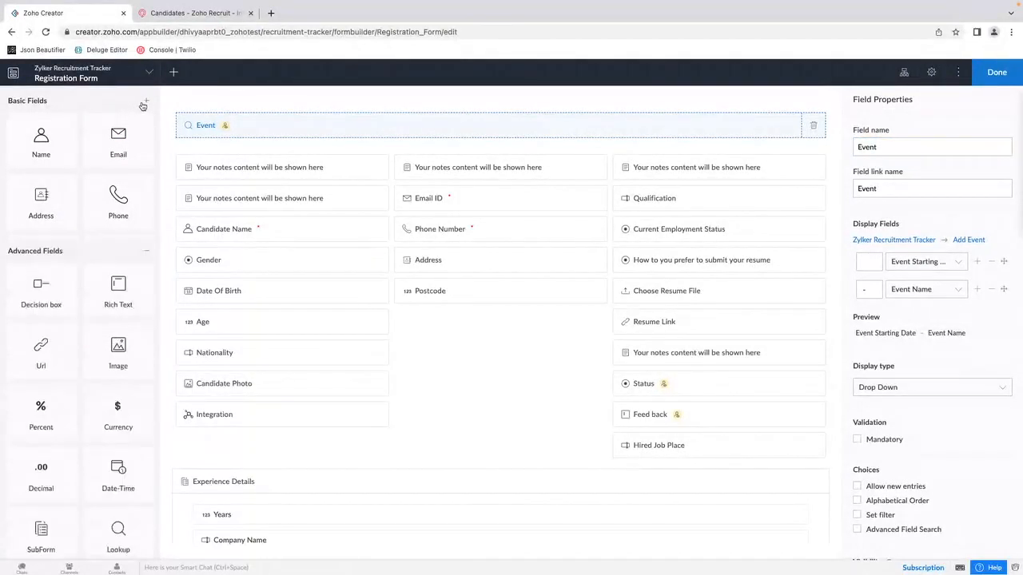
pyautogui.click(146, 124)
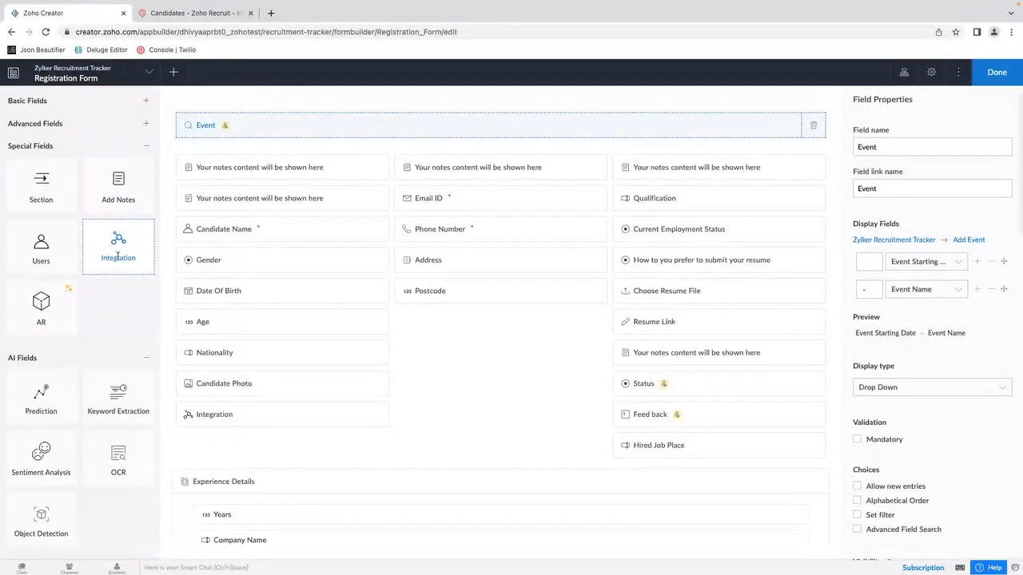
pyautogui.moveTo(120, 251); pyautogui.dragTo(239, 222)
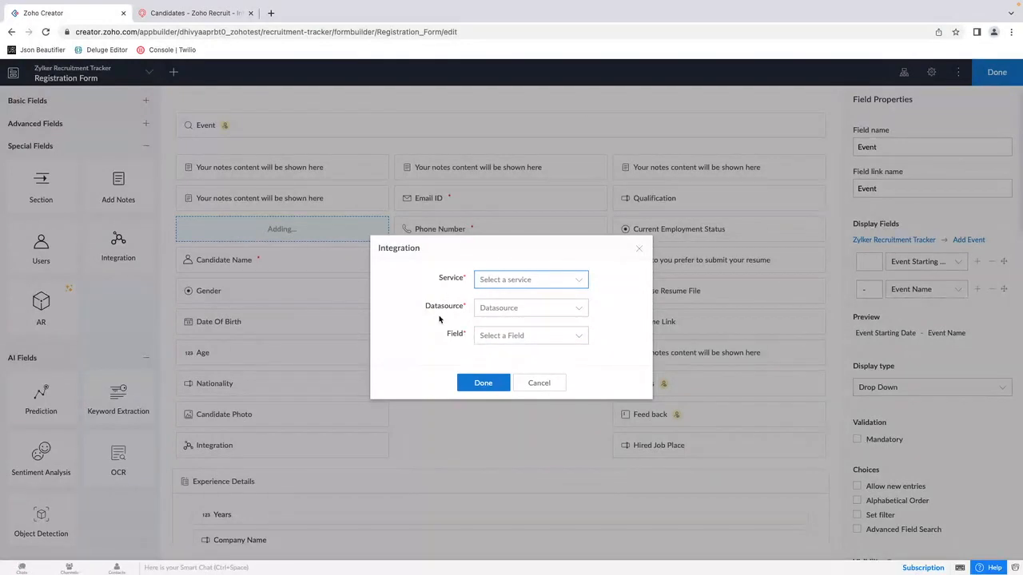
pyautogui.click(519, 284)
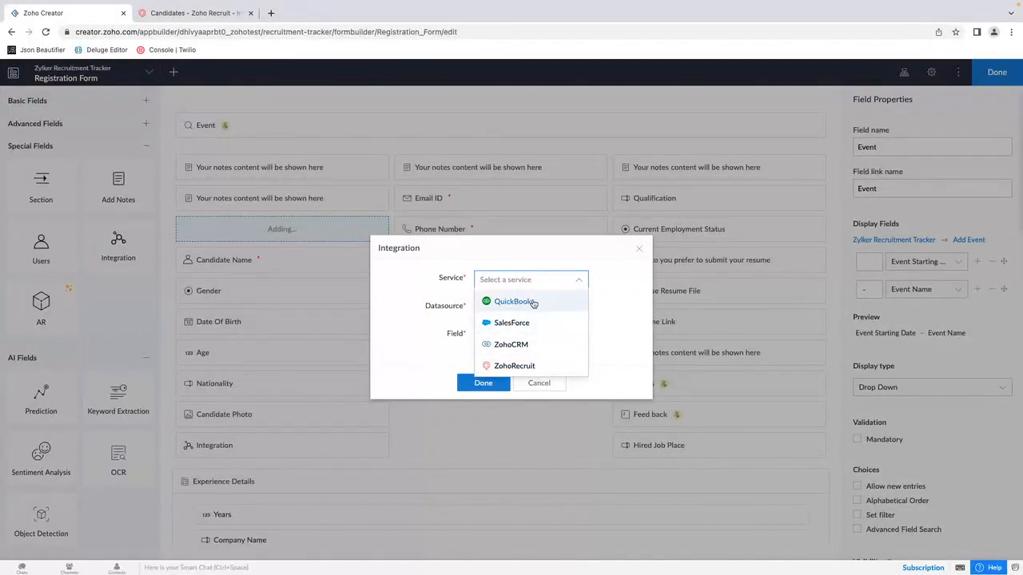
pyautogui.click(547, 367)
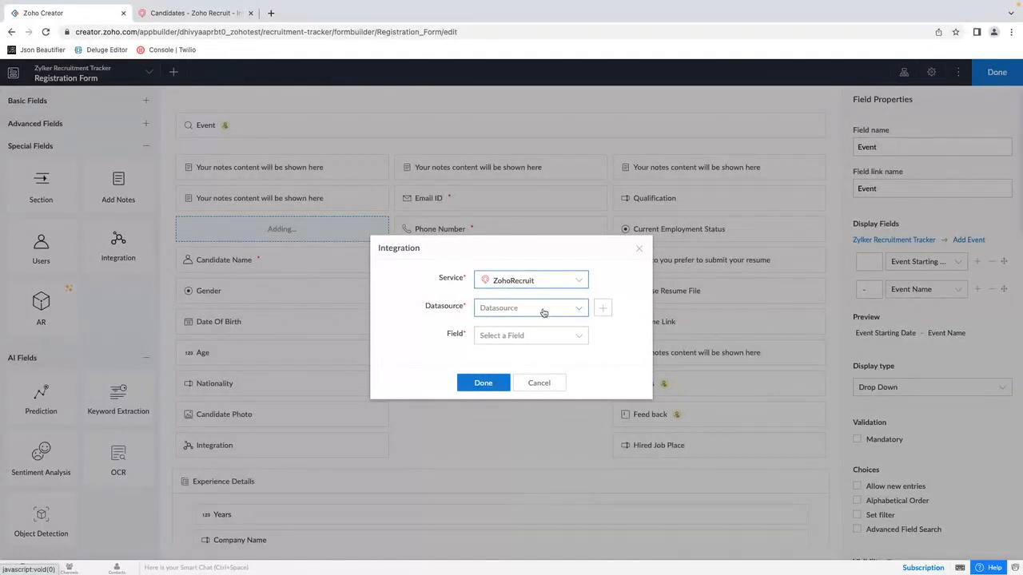
# Step: Check the Candidates module in Zoho Recruit and examine the datasources available for the integration field in Zoho Creator
pyautogui.click(192, 12)
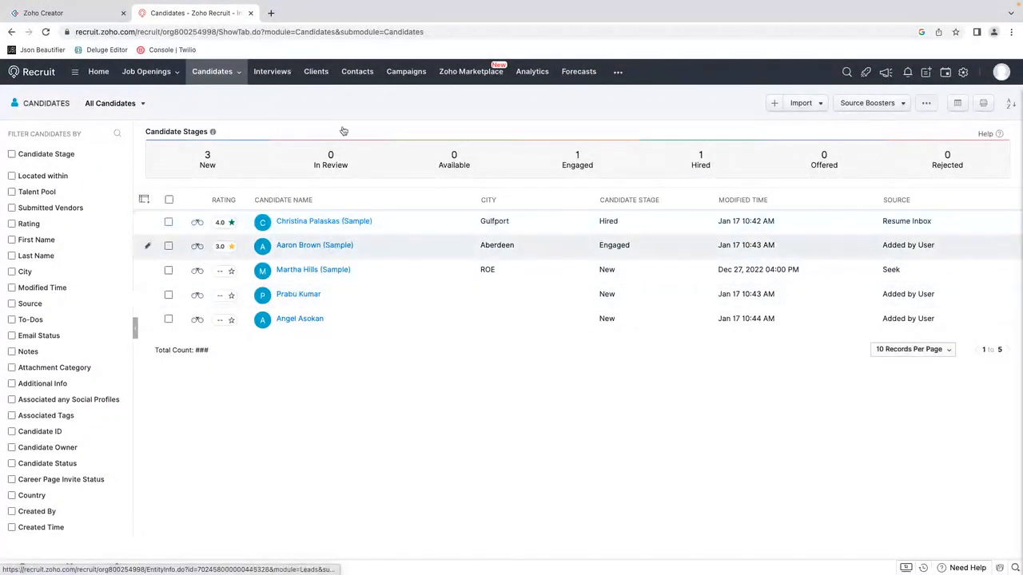
pyautogui.moveTo(234, 77)
pyautogui.click(43, 13)
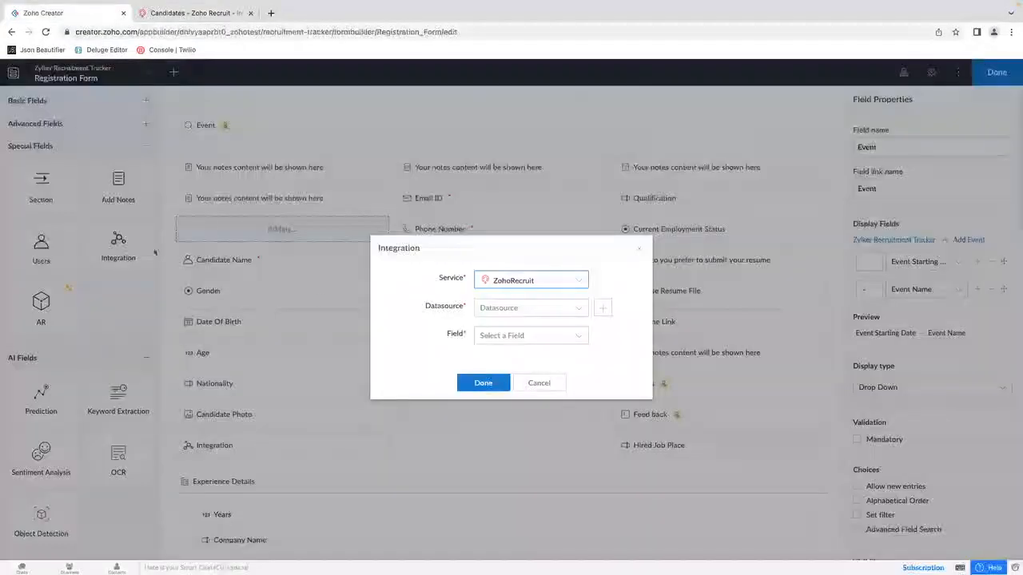
pyautogui.click(493, 309)
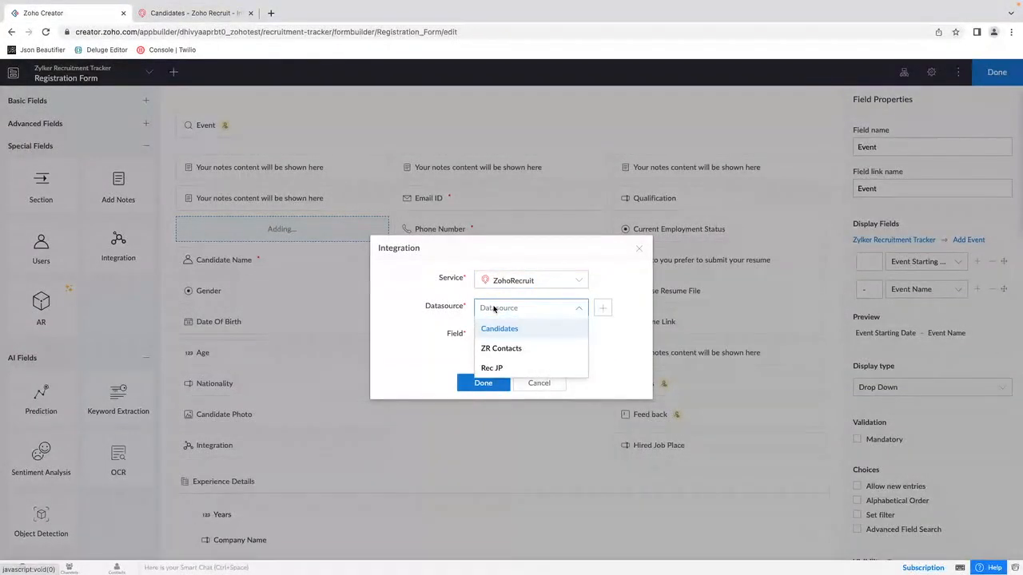
pyautogui.click(453, 317)
pyautogui.click(526, 312)
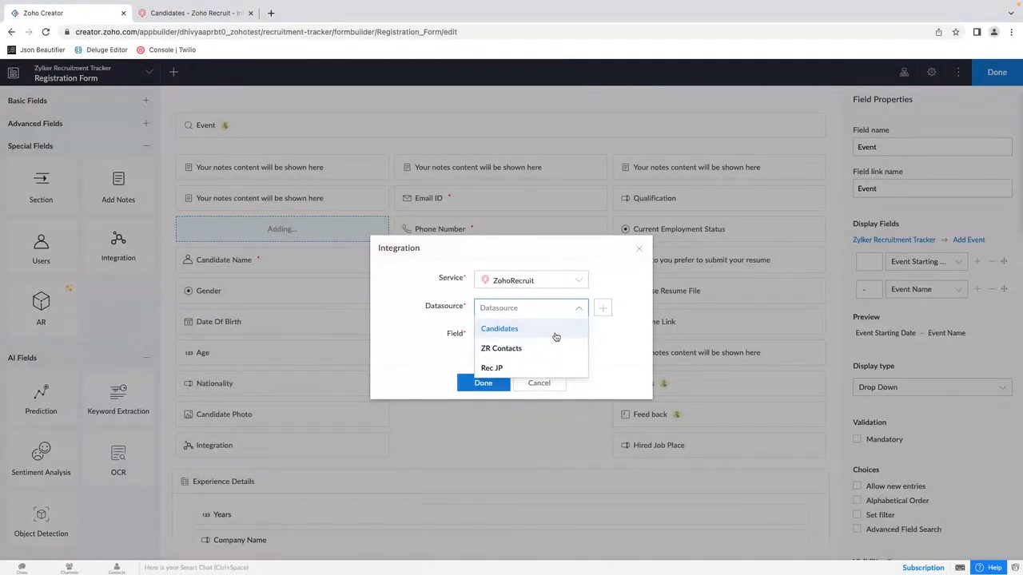
pyautogui.click(603, 308)
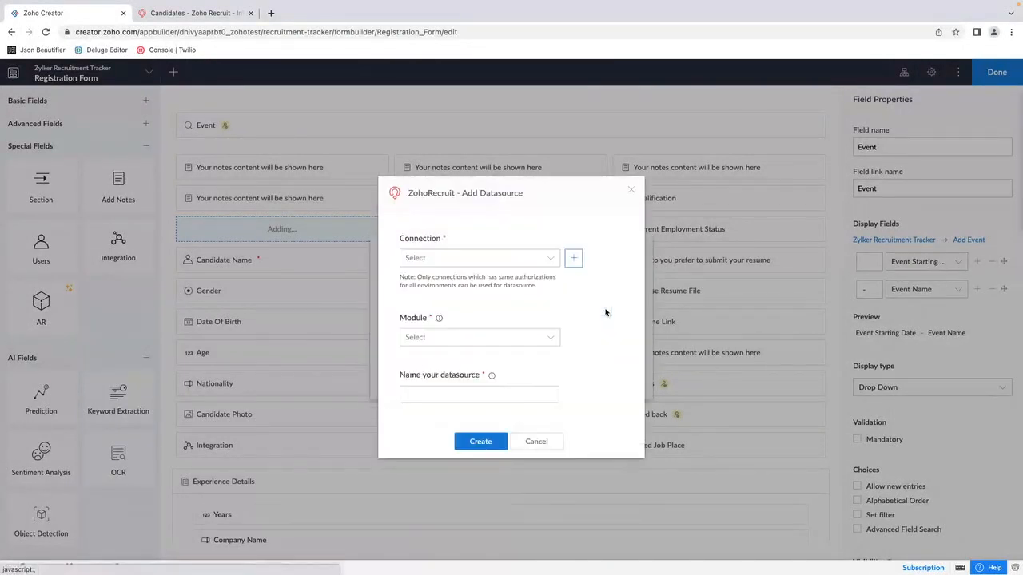
pyautogui.click(508, 259)
pyautogui.click(466, 297)
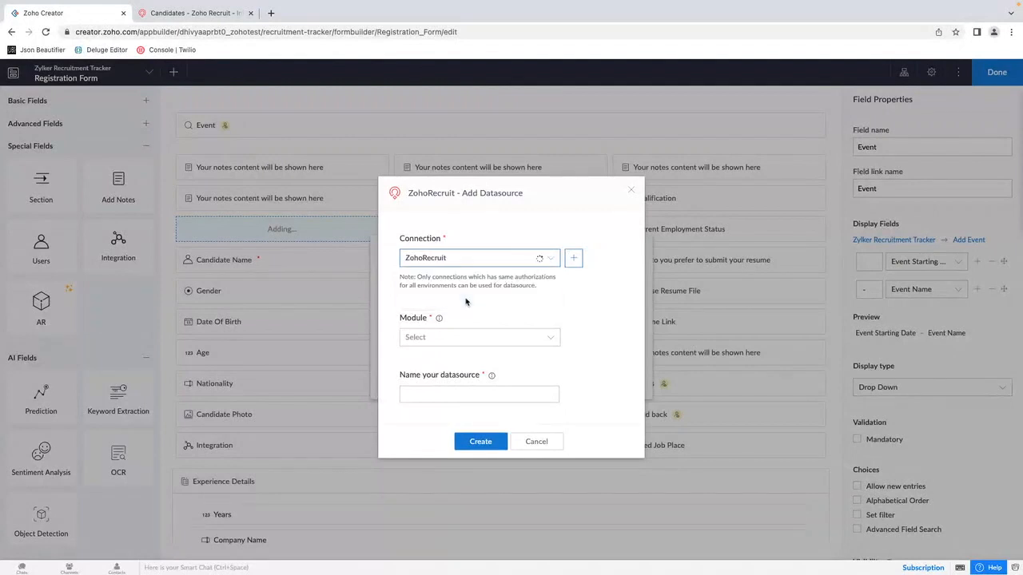
pyautogui.click(473, 339)
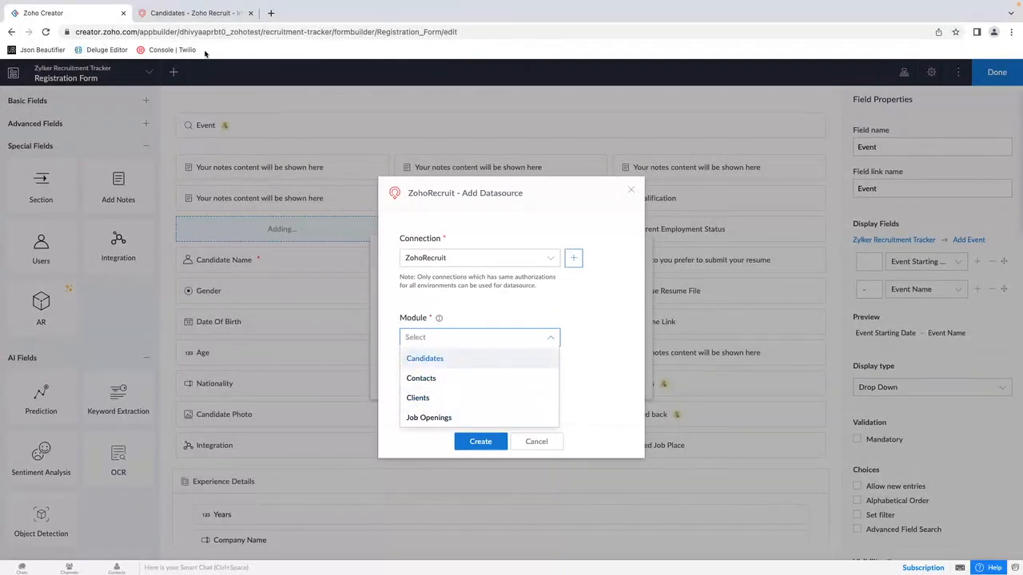
pyautogui.click(176, 16)
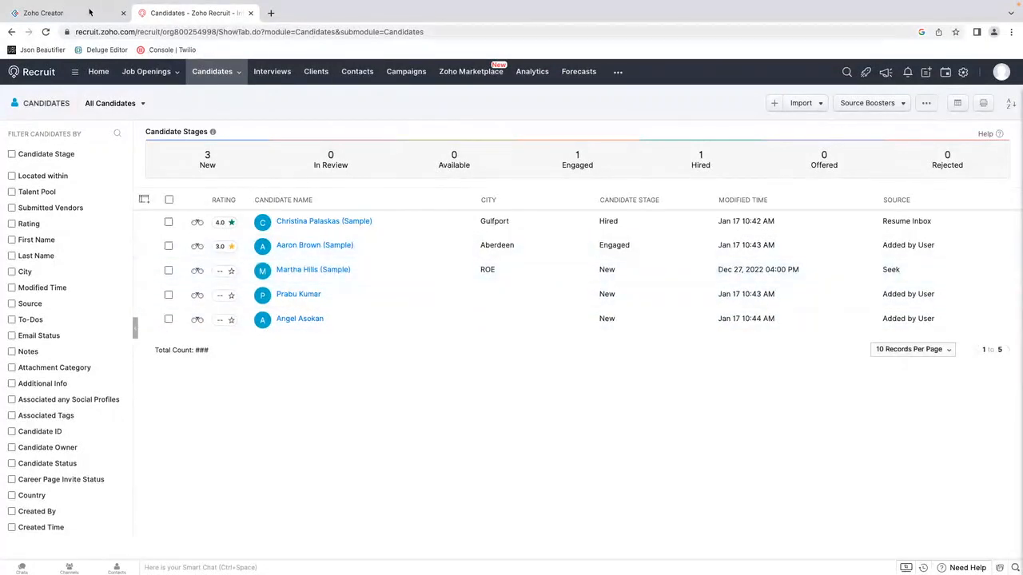
pyautogui.click(48, 13)
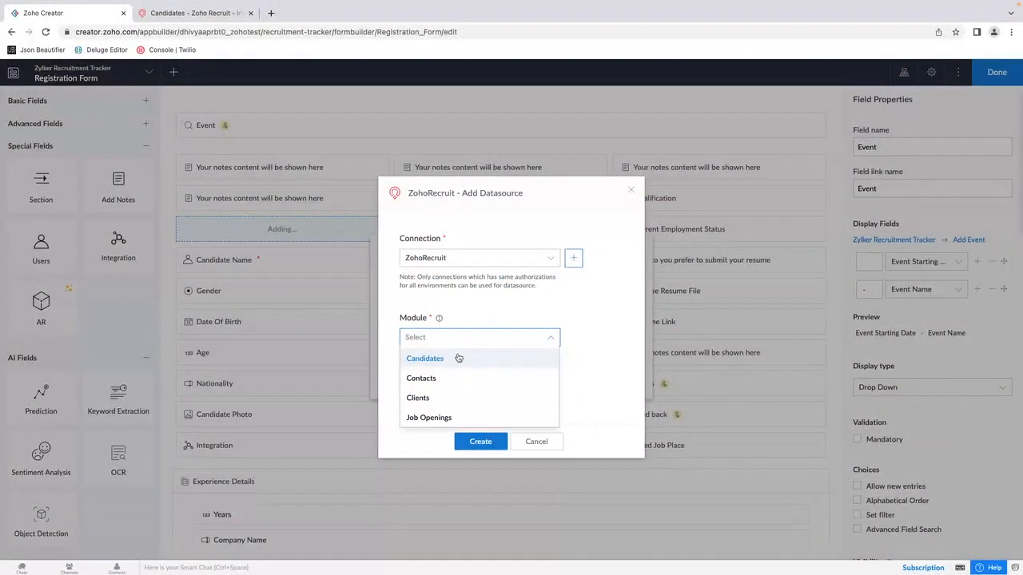
pyautogui.click(503, 319)
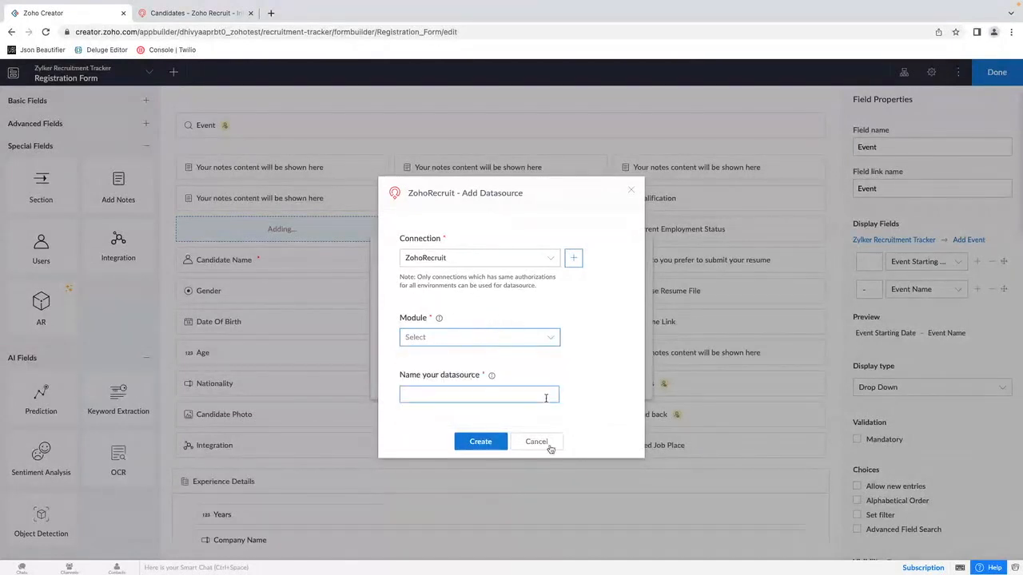
pyautogui.click(550, 449)
# Step: Set the integration field's datasource to Candidates and its field to First Name, and add it to the form
pyautogui.click(520, 313)
pyautogui.click(515, 330)
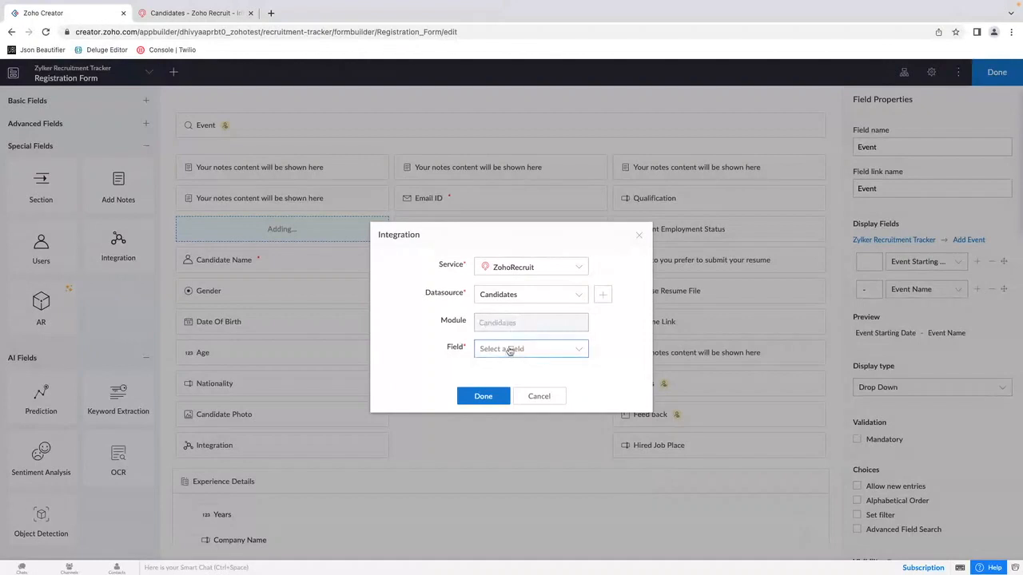
pyautogui.click(519, 350)
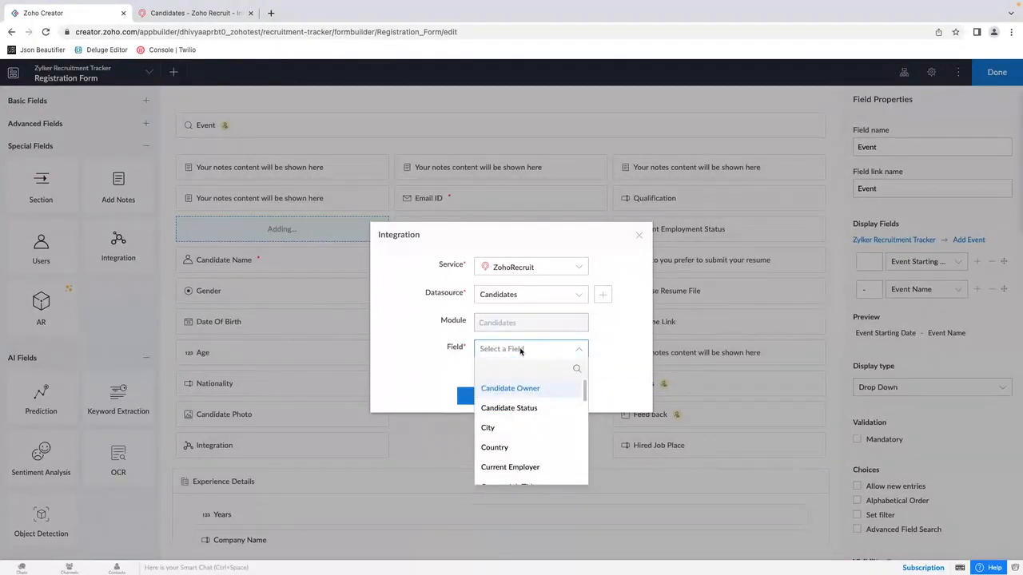
pyautogui.scroll(-3, 541, 431)
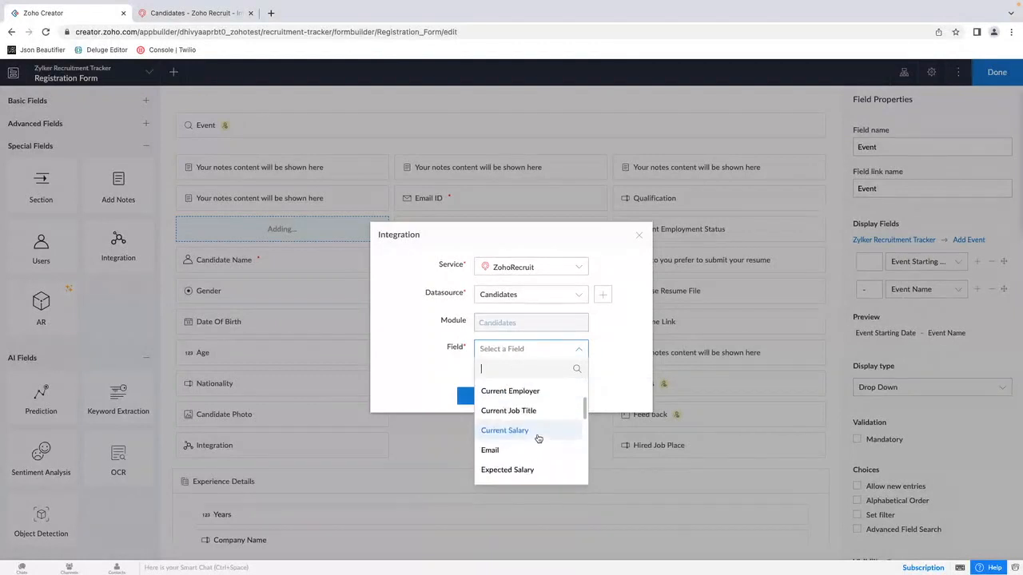
pyautogui.scroll(-3, 537, 438)
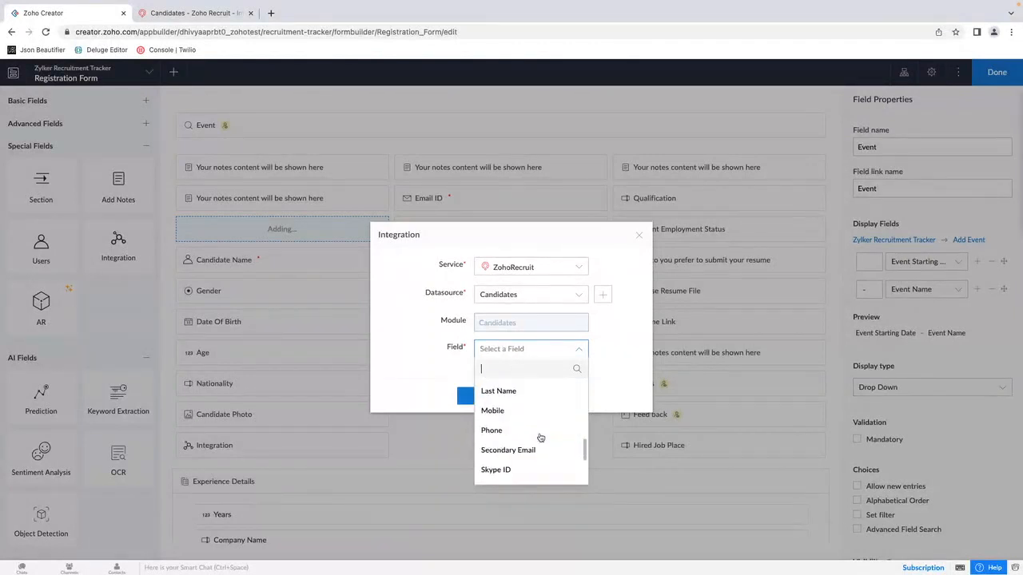
pyautogui.scroll(3, 540, 438)
pyautogui.scroll(-2, 540, 438)
pyautogui.click(503, 400)
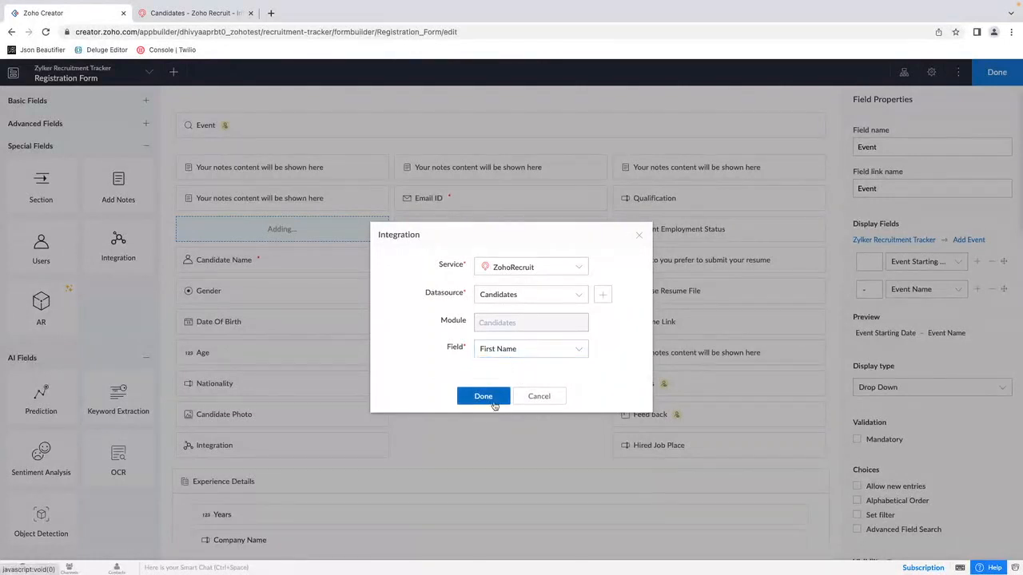
pyautogui.click(484, 398)
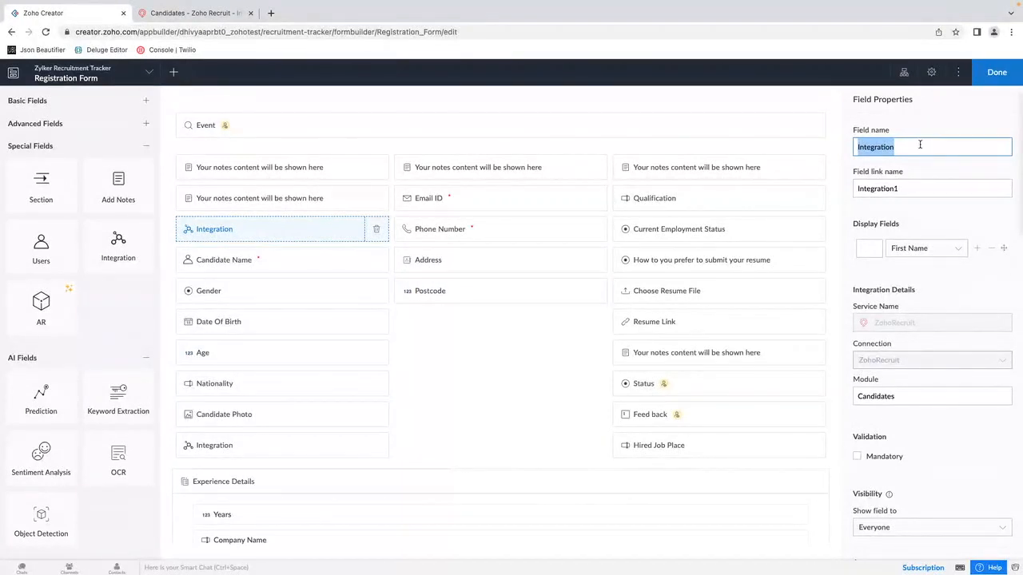
# Step: Rename the new integration field as Recruit Candidate and apply the new display name in every report where it appears
pyautogui.write('Recruit ')
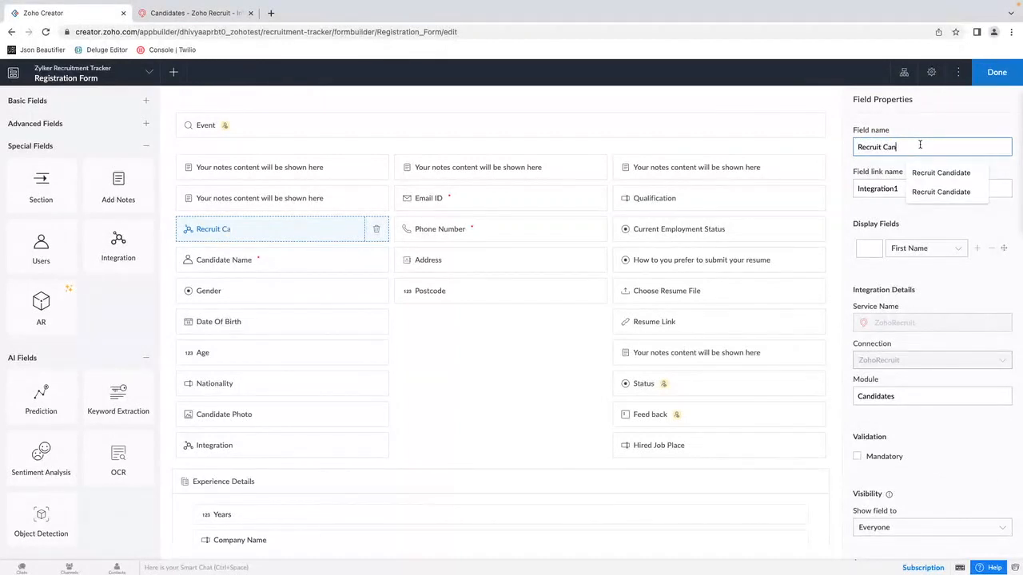
pyautogui.write('Can')
pyautogui.click(941, 172)
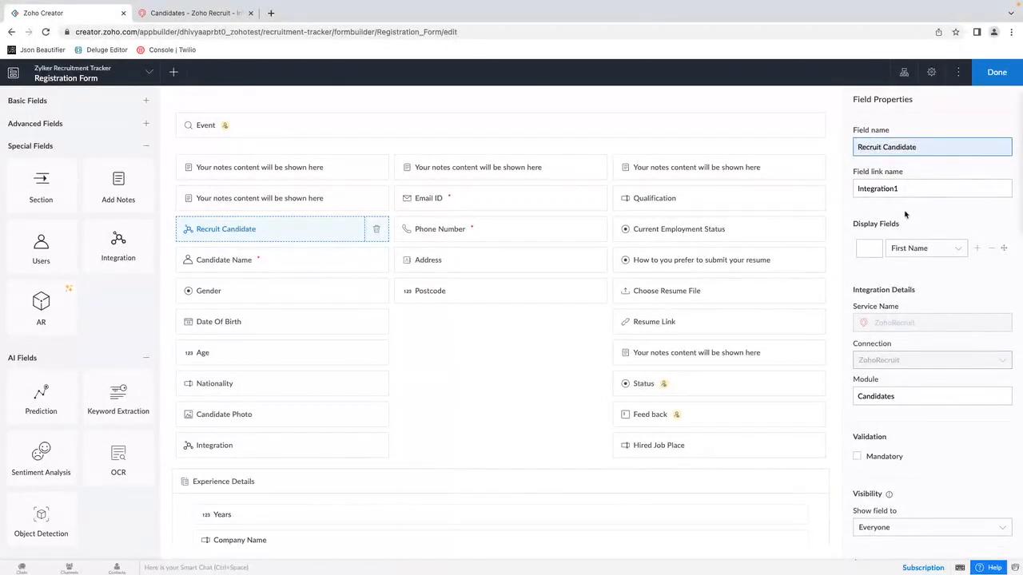
pyautogui.click(988, 211)
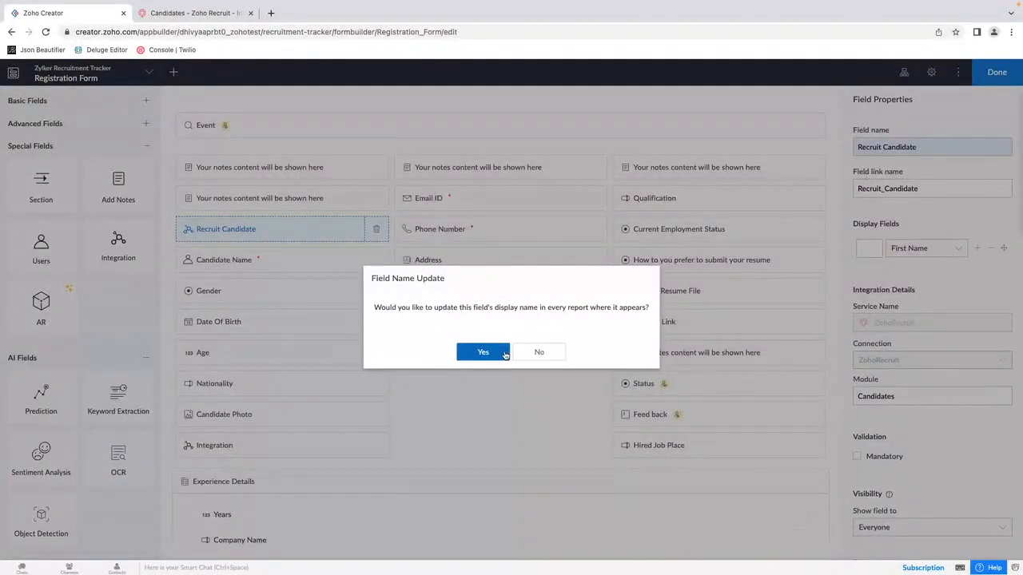
pyautogui.click(500, 354)
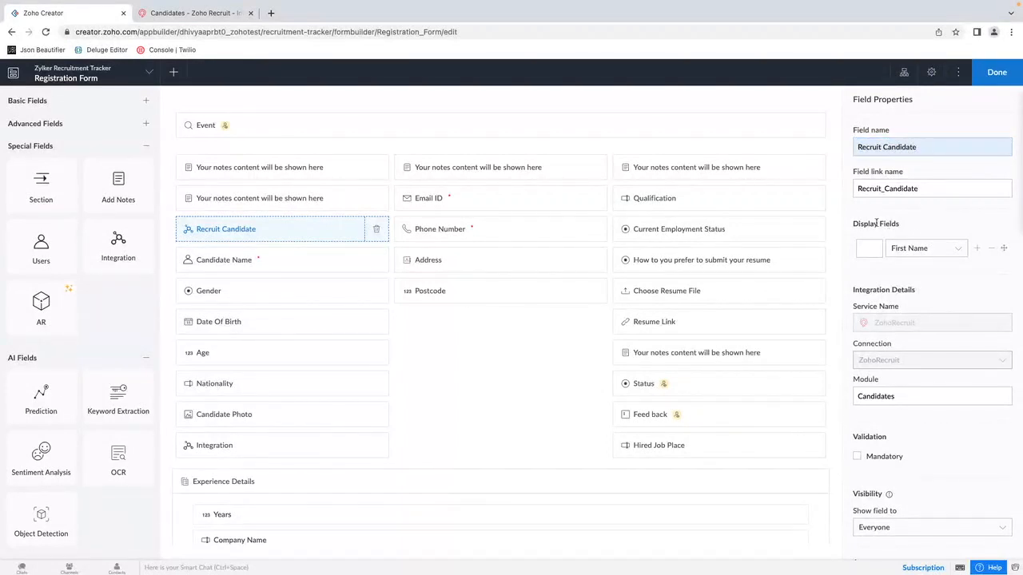
# Step: Add Last Name as a second display field of Recruit Candidate and clear its hyphen separator
pyautogui.click(977, 249)
pyautogui.click(935, 277)
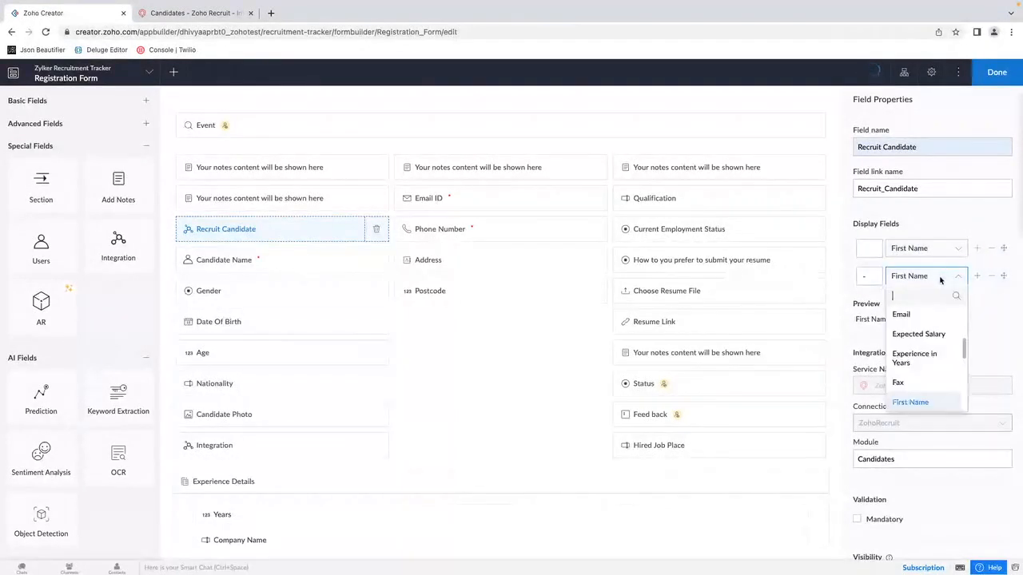
pyautogui.scroll(-2, 917, 379)
pyautogui.click(911, 377)
pyautogui.click(875, 275)
pyautogui.press('BackSpace')
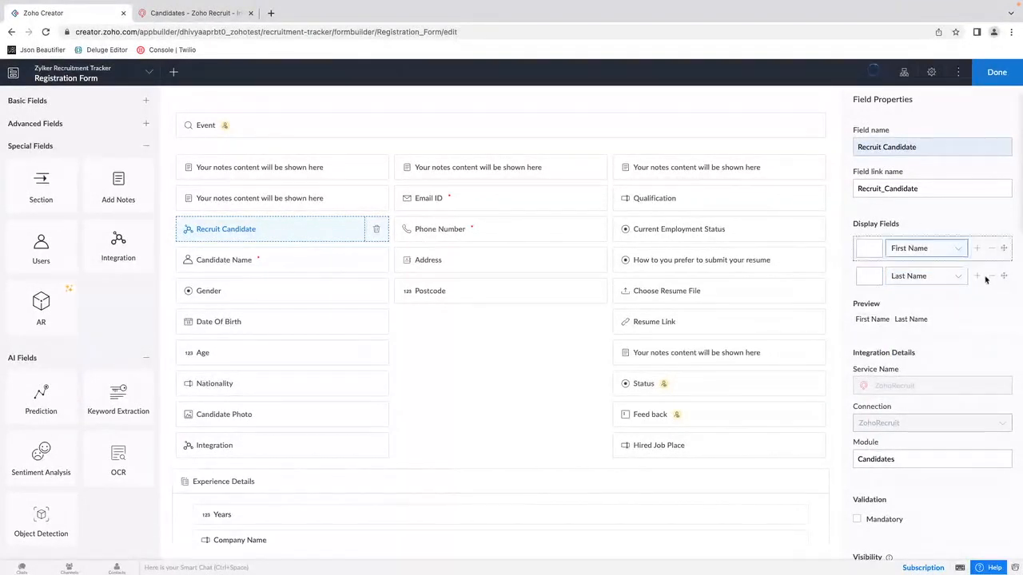
# Step: Check the limit on display fields by adding a third one, and remove the extra field
pyautogui.click(977, 276)
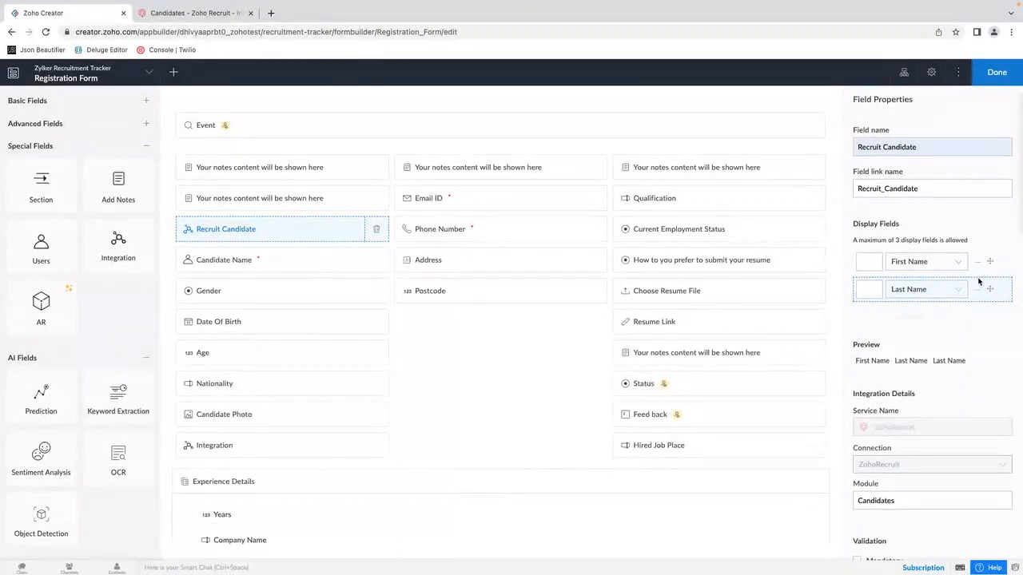
pyautogui.tripleClick(885, 240)
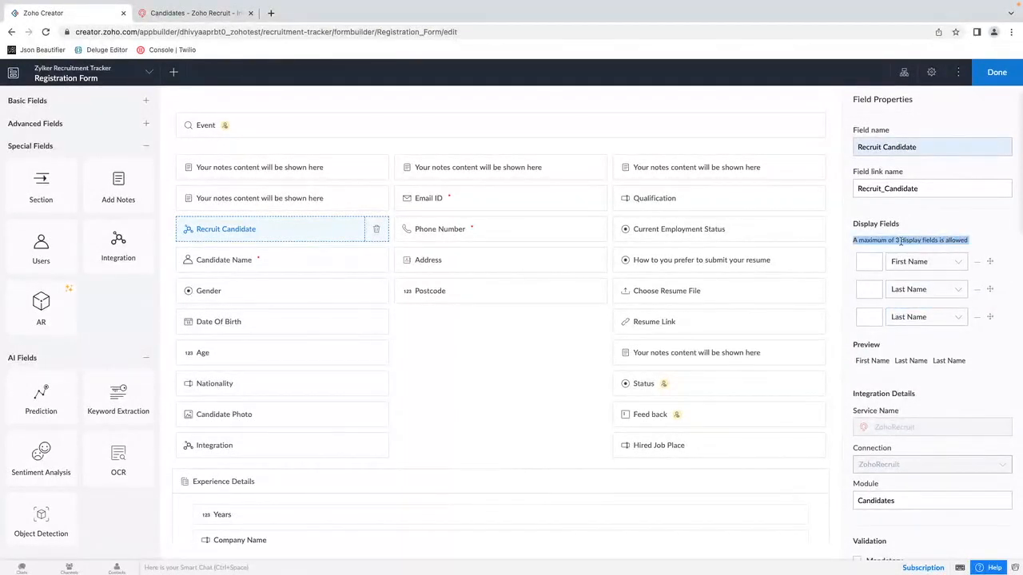
pyautogui.click(978, 317)
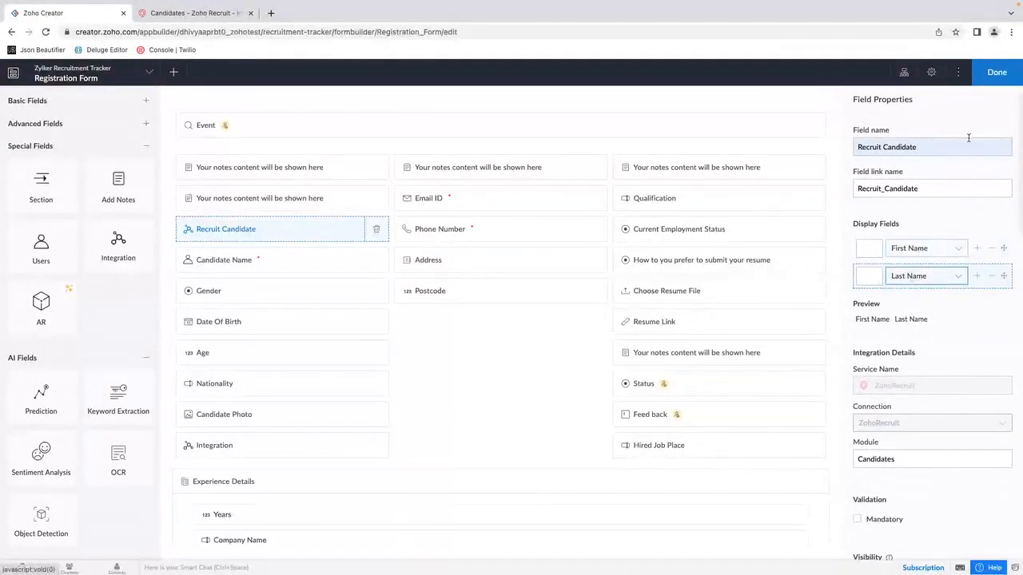
# Step: Finish editing the Registration Form and open the live application in a new browser tab
pyautogui.click(996, 72)
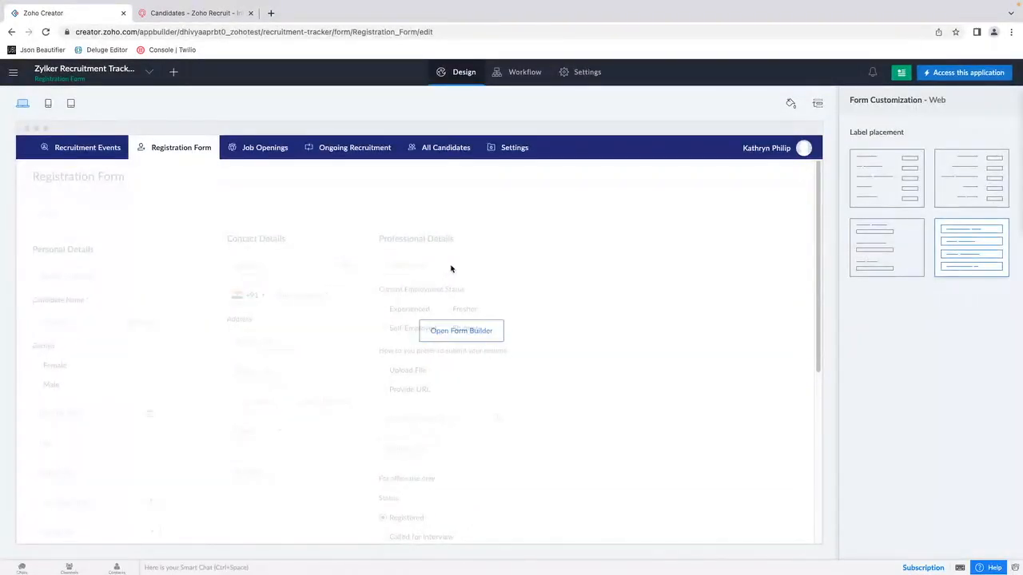
pyautogui.rightClick(936, 73)
pyautogui.press('Return')
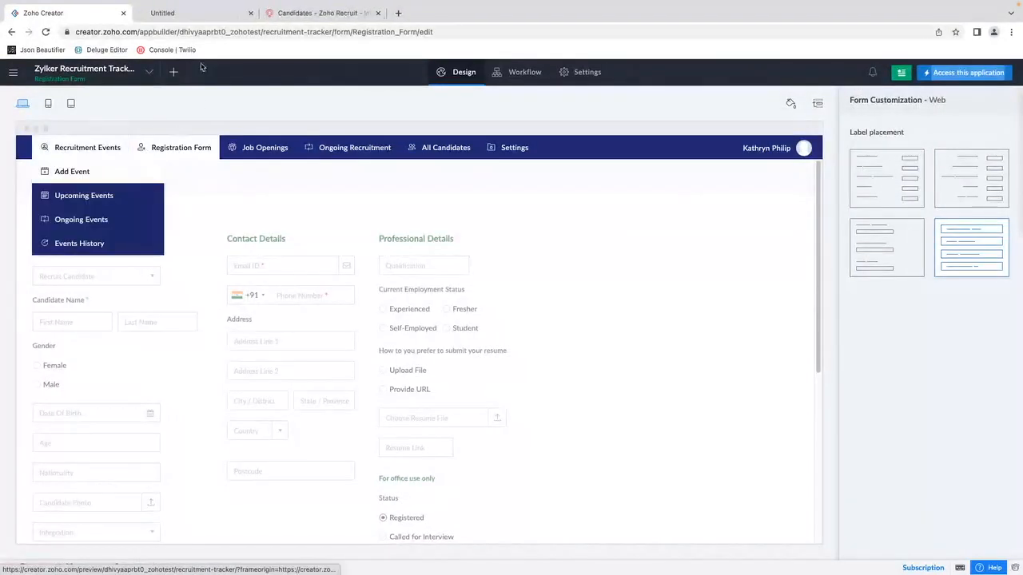
pyautogui.click(182, 12)
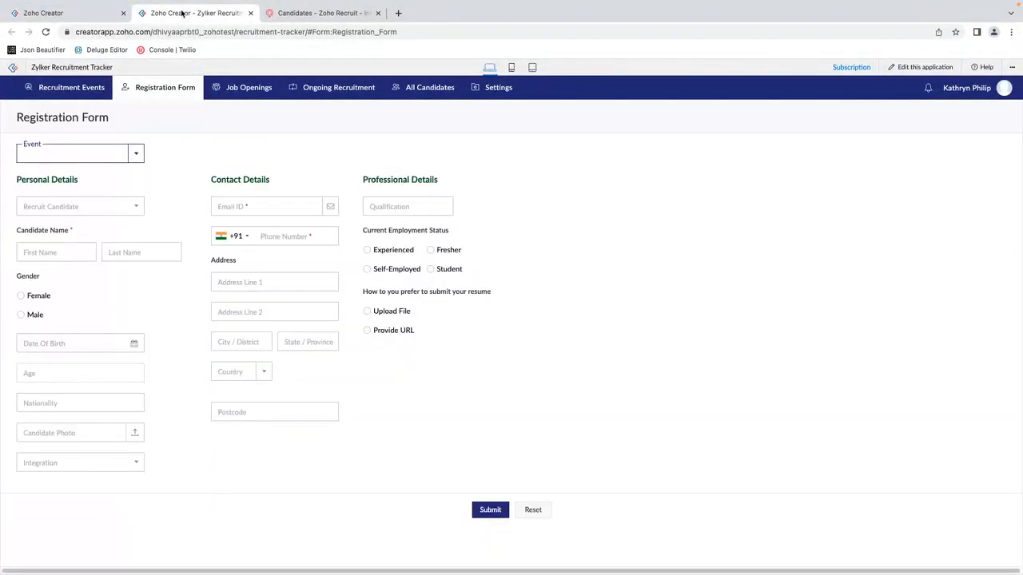
# Step: Compare the candidates offered by the live form's Recruit Candidate field with the Candidates module in Zoho Recruit
pyautogui.click(89, 209)
pyautogui.click(97, 209)
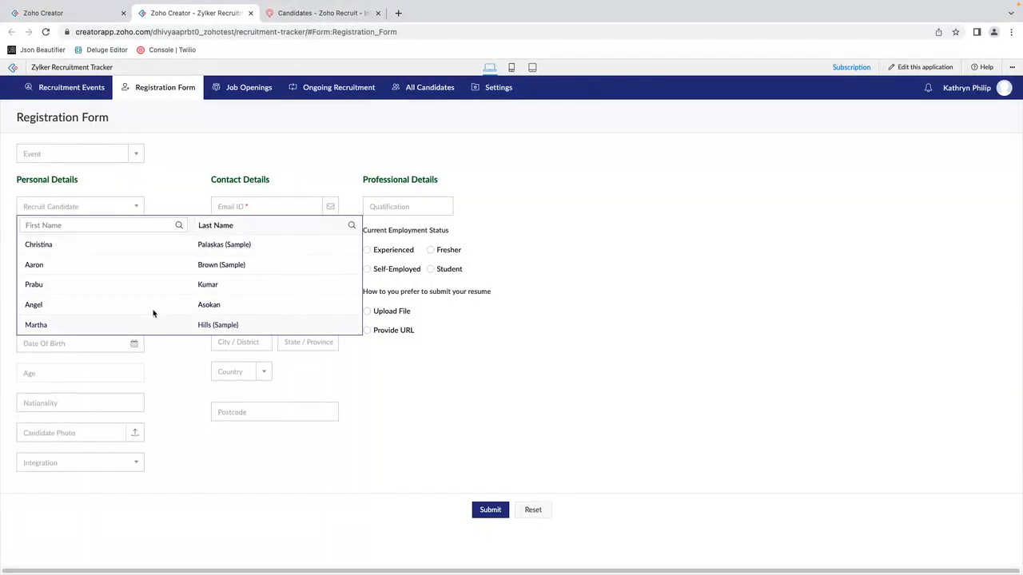
pyautogui.click(308, 13)
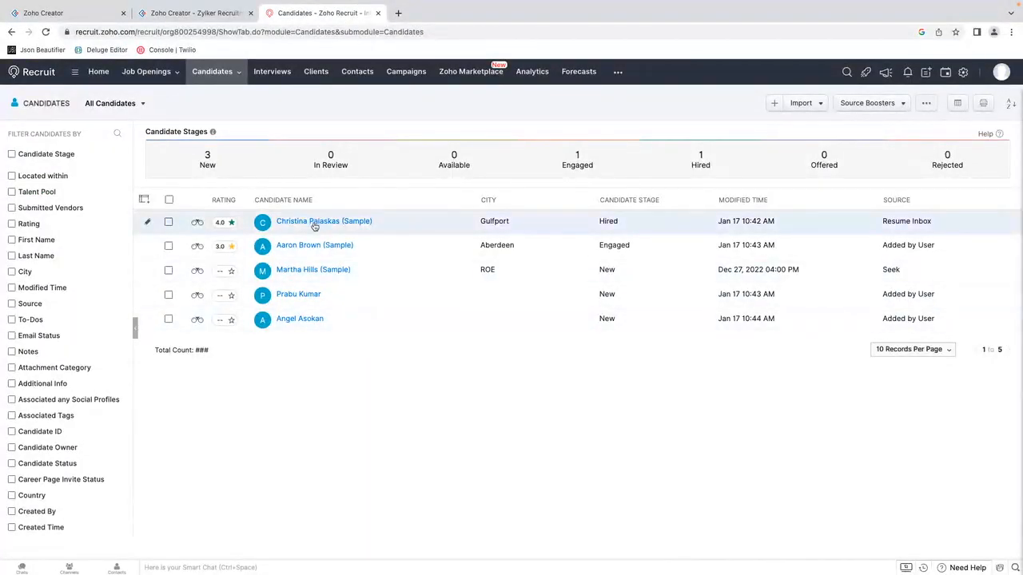
pyautogui.click(180, 14)
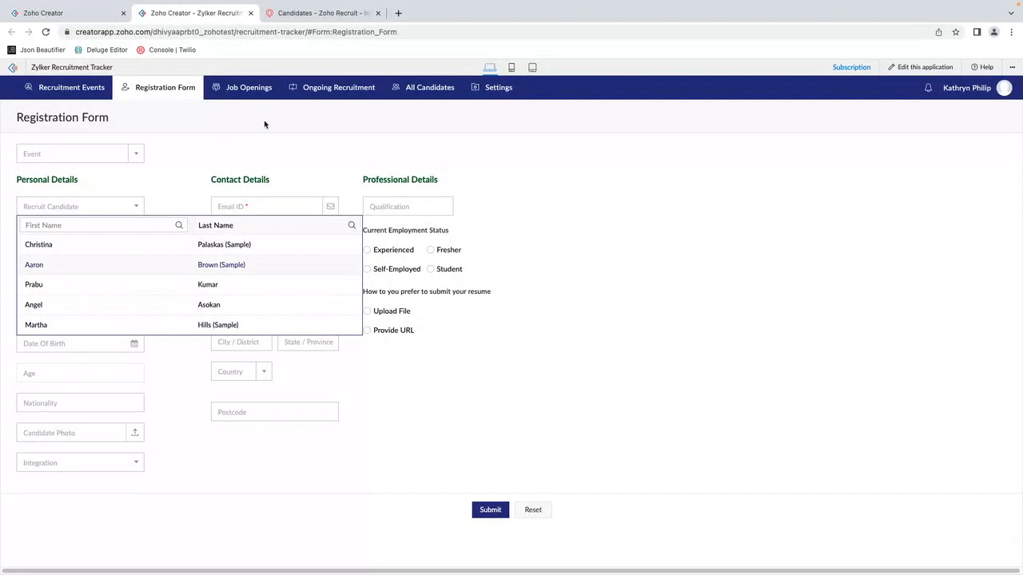
pyautogui.click(282, 160)
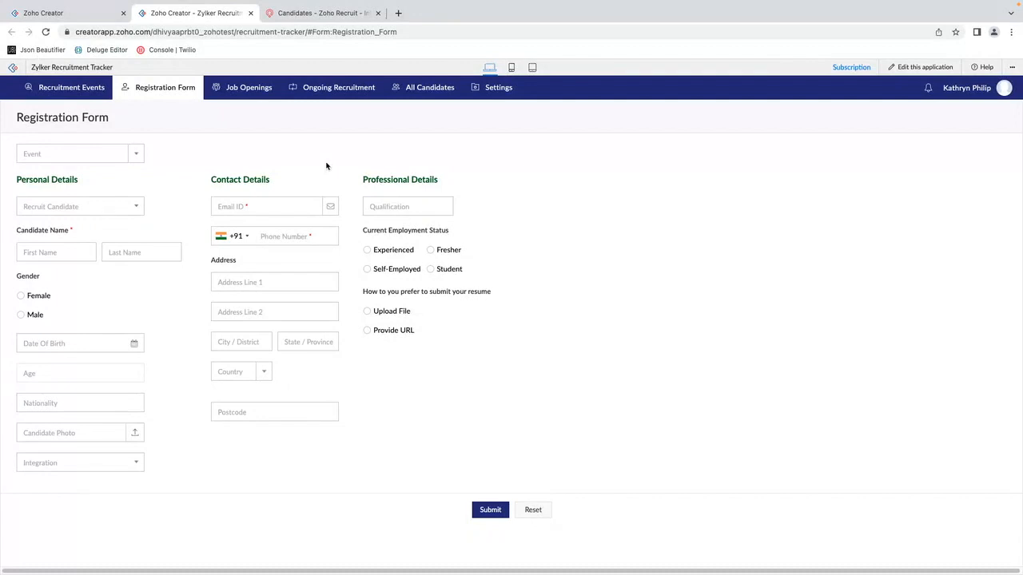
# Step: Choose the first listed candidate in Recruit Candidate, check the Email ID and Phone Number fields, and clear the selection
pyautogui.click(87, 208)
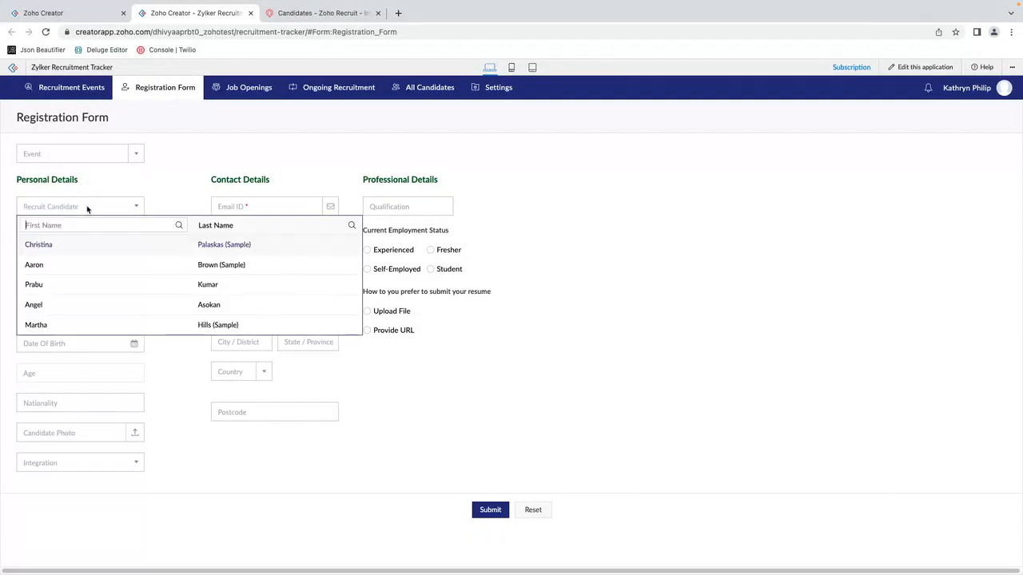
pyautogui.click(45, 244)
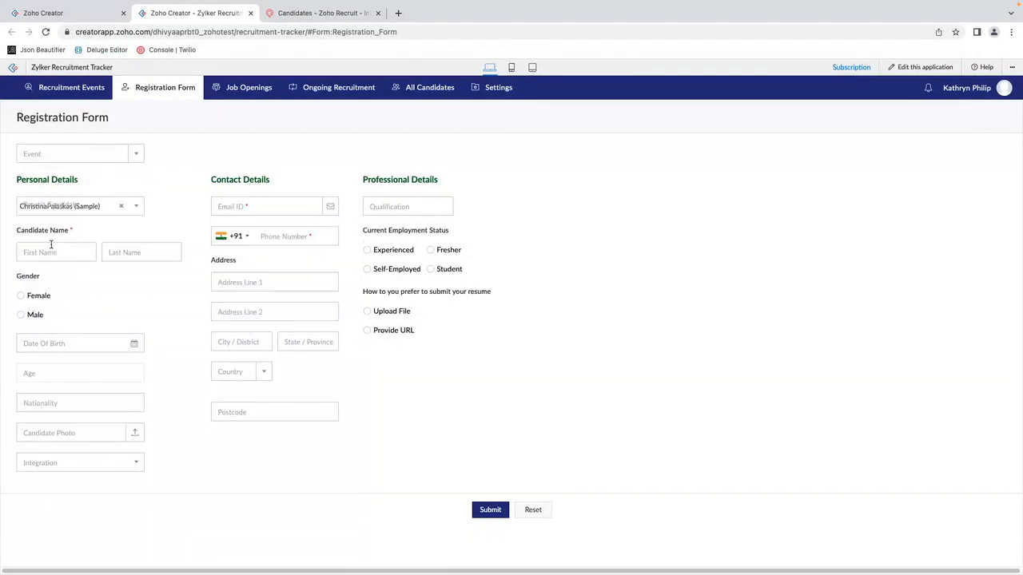
pyautogui.click(251, 201)
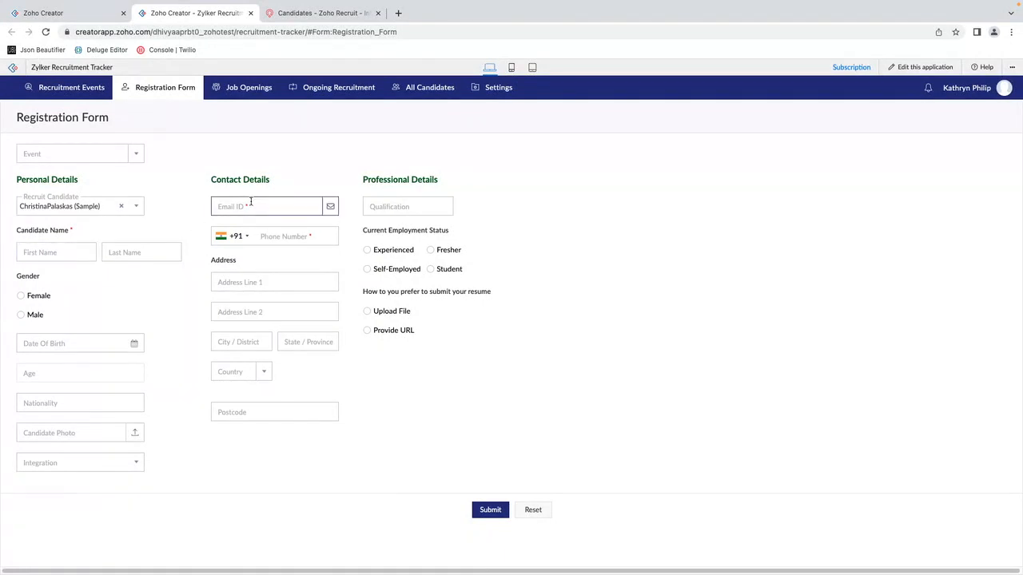
pyautogui.click(278, 238)
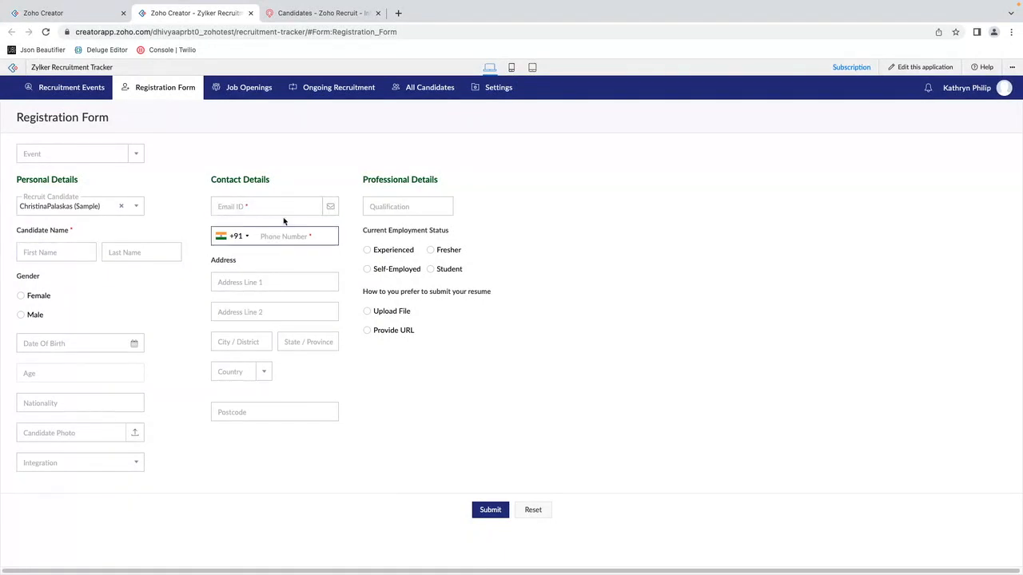
pyautogui.click(121, 207)
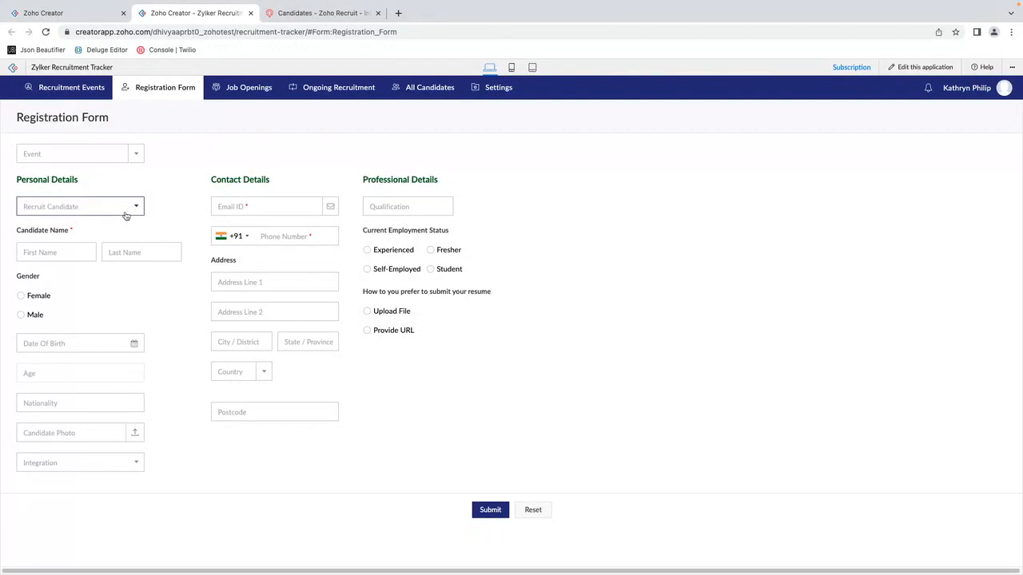
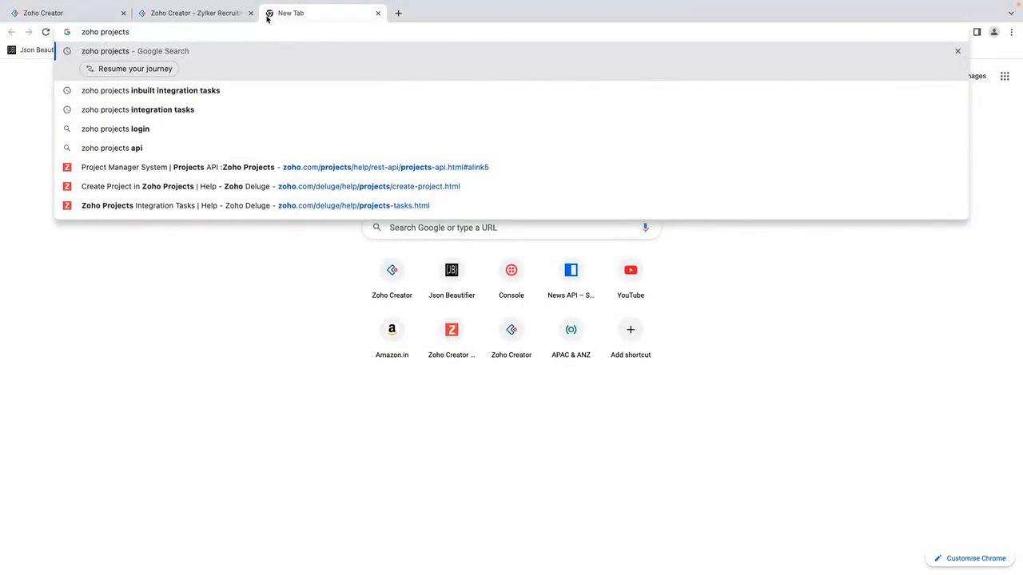
# Step: Search the web for Zoho Projects and open the account's project list from the product site
pyautogui.press('Return')
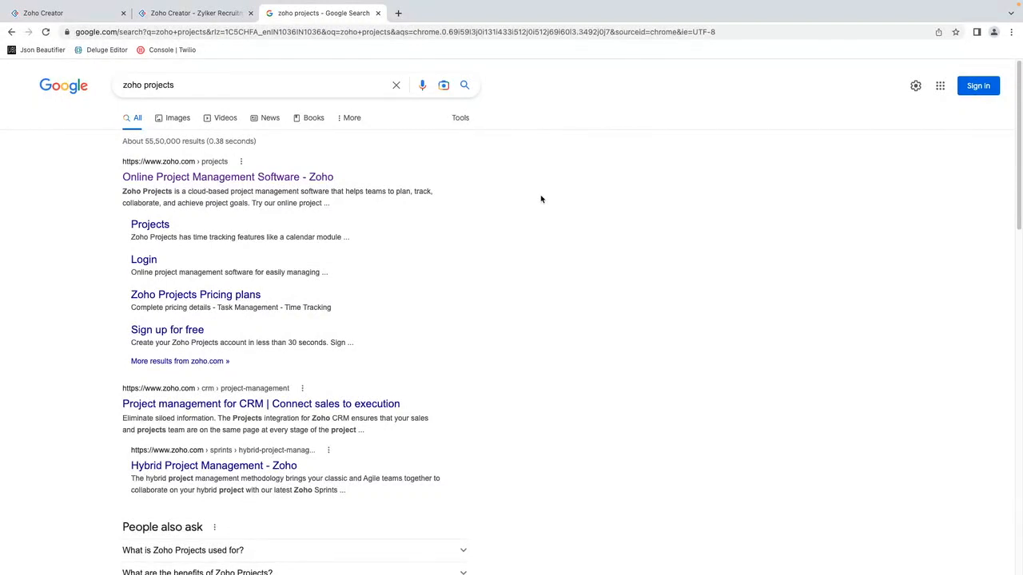
pyautogui.click(174, 177)
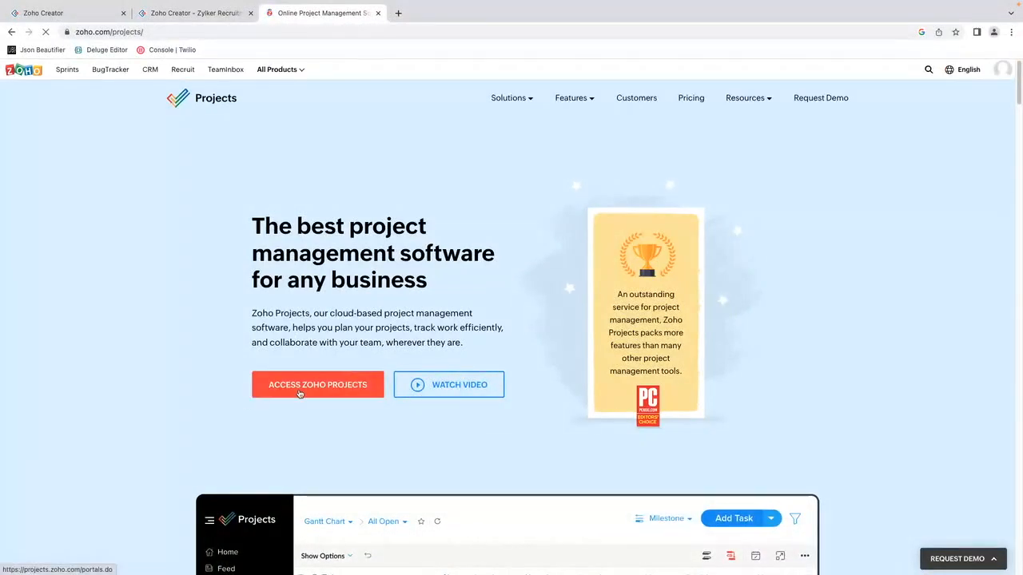
pyautogui.click(300, 393)
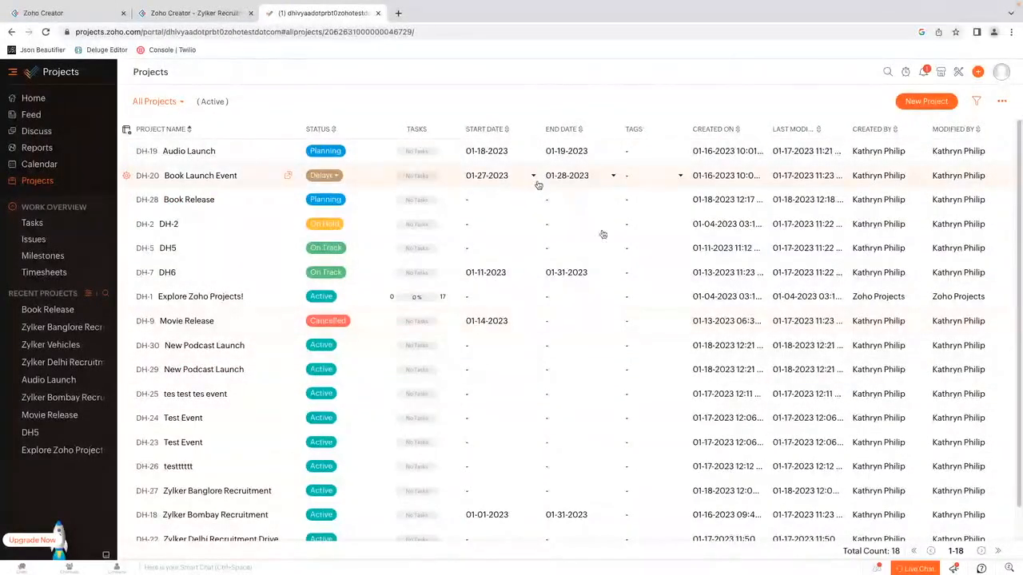
# Step: In Zoho Creator, start a new form for the Zylker Recruitment Tracker using Zoho Projects as the integrated data source
pyautogui.click(74, 17)
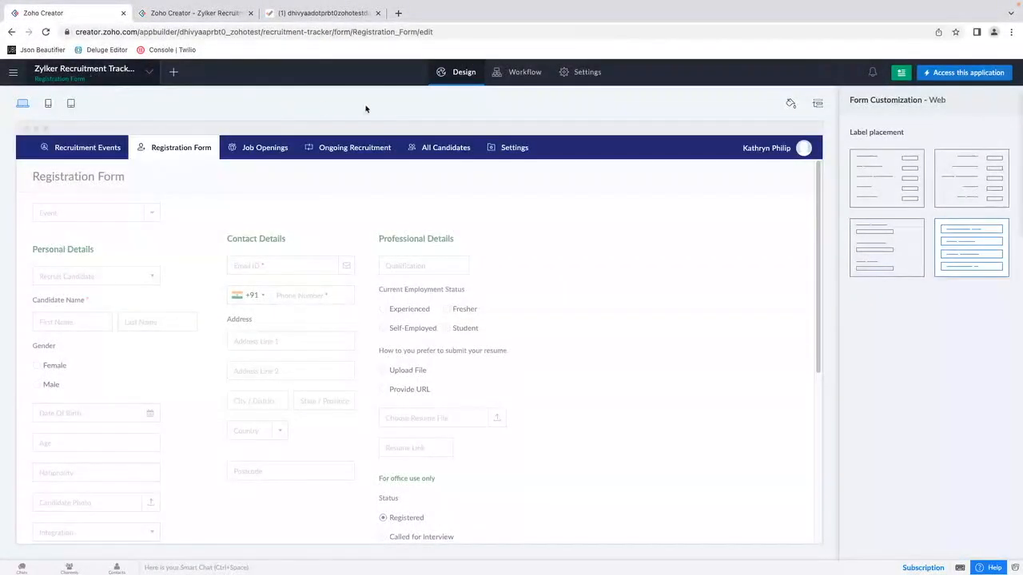
pyautogui.click(173, 72)
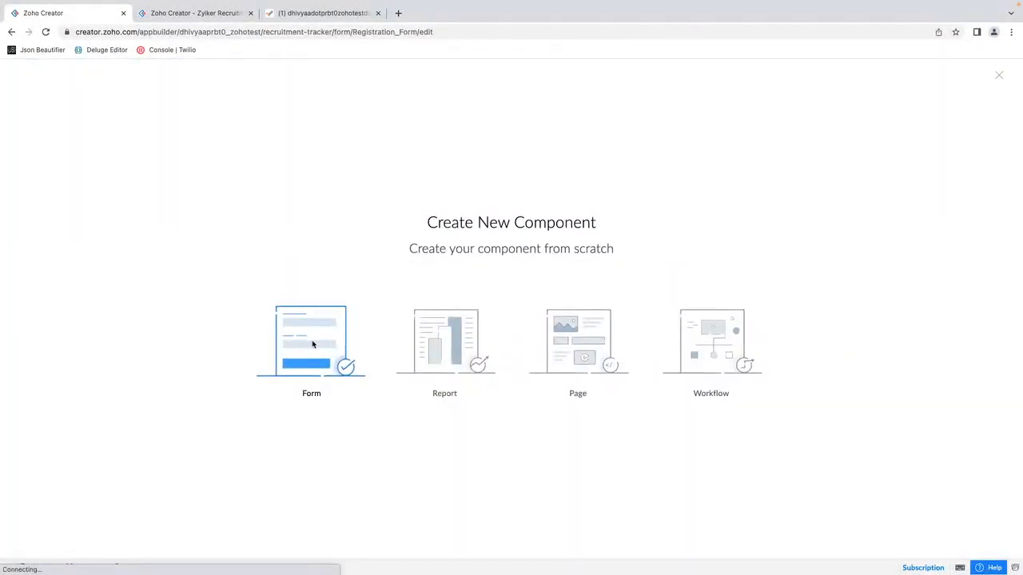
pyautogui.click(313, 343)
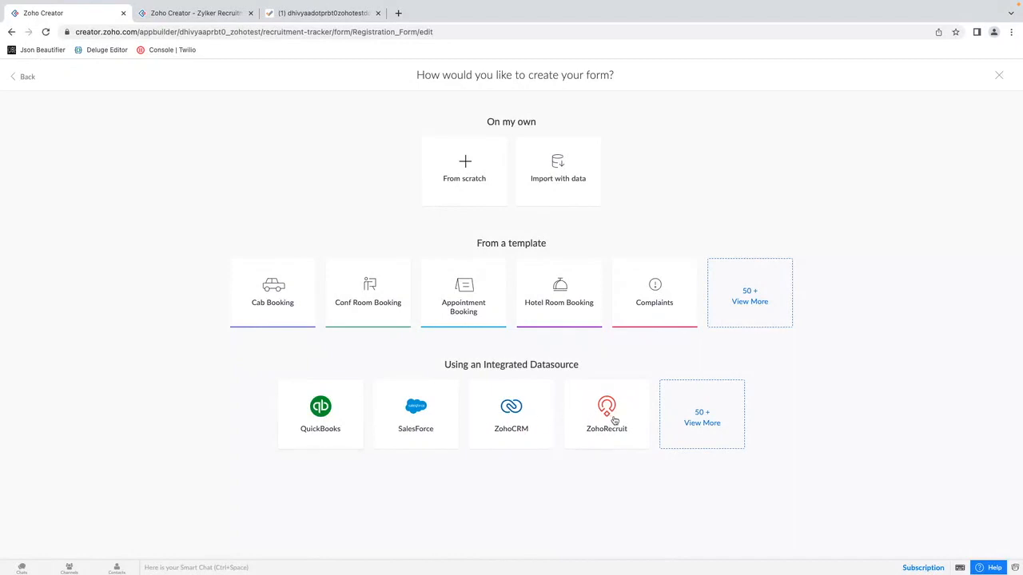
pyautogui.click(703, 422)
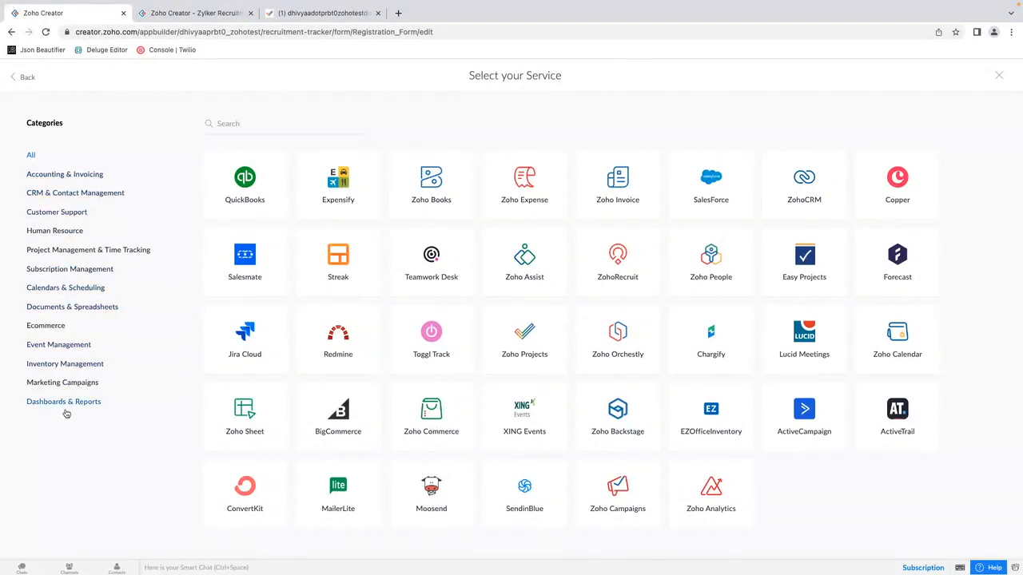
pyautogui.click(534, 347)
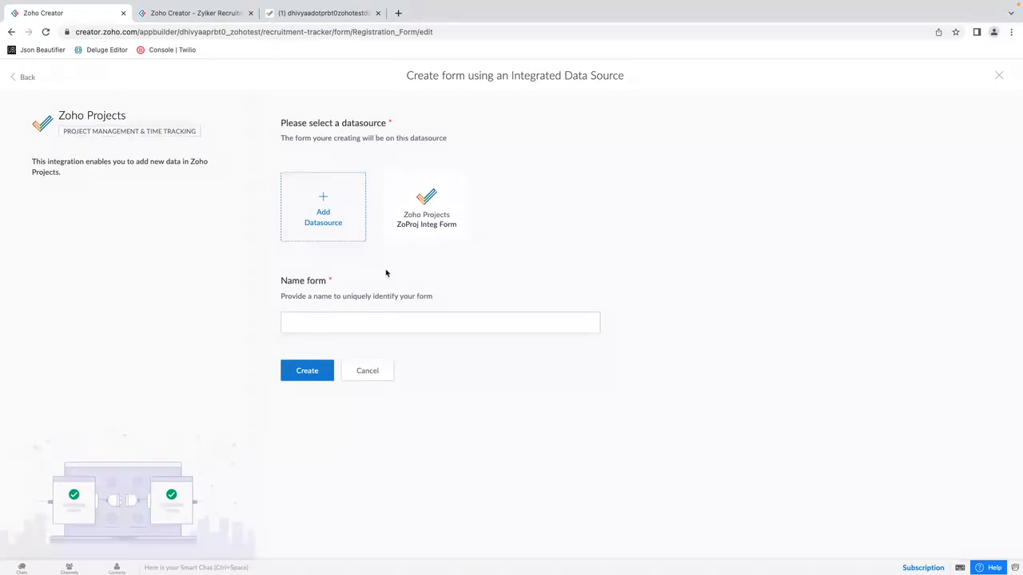
pyautogui.click(315, 226)
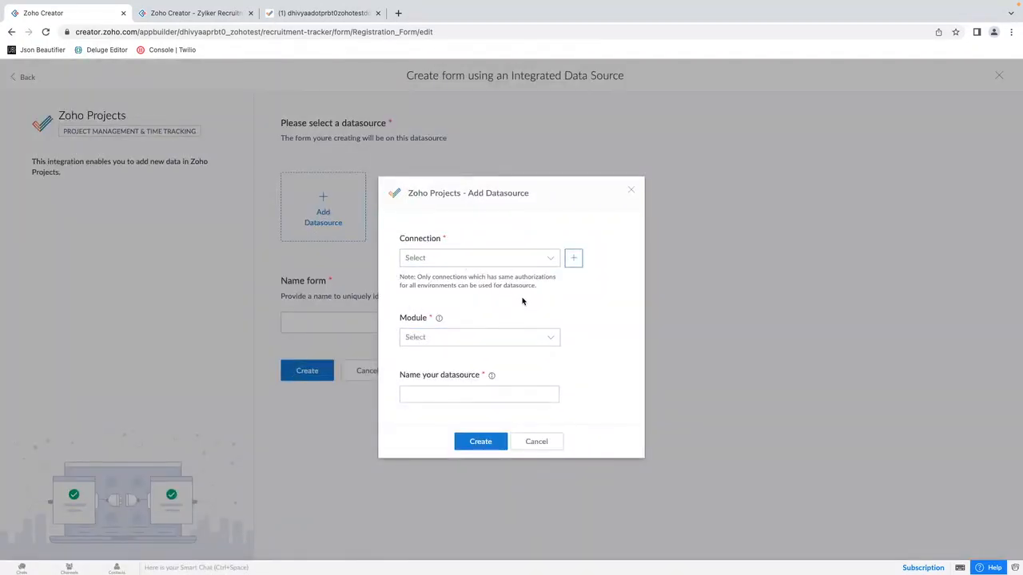
pyautogui.click(516, 259)
pyautogui.click(475, 274)
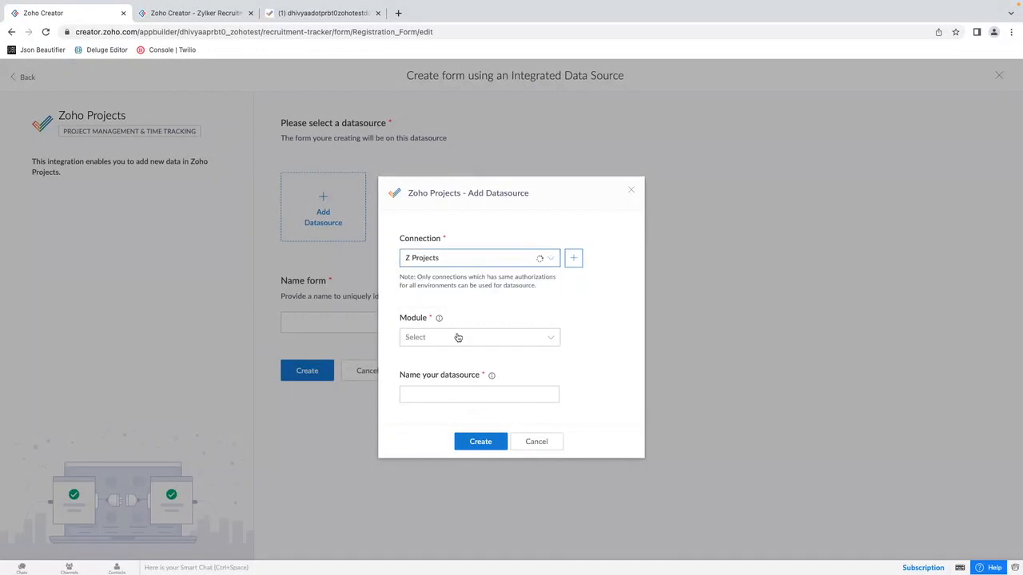
pyautogui.click(458, 337)
pyautogui.click(478, 260)
pyautogui.click(459, 277)
pyautogui.click(471, 339)
pyautogui.click(512, 313)
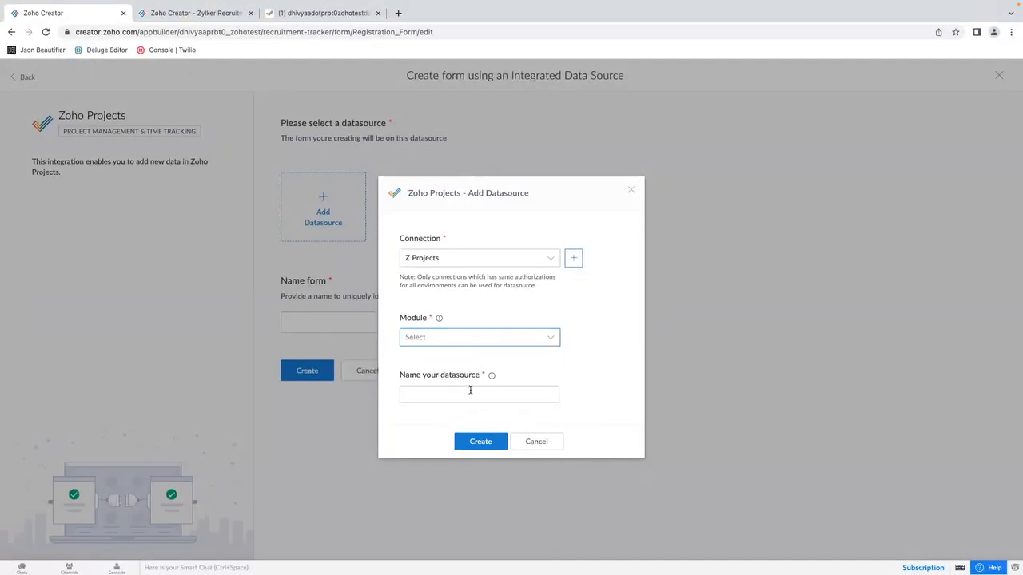
pyautogui.click(542, 337)
pyautogui.click(555, 311)
pyautogui.click(341, 15)
pyautogui.click(48, 13)
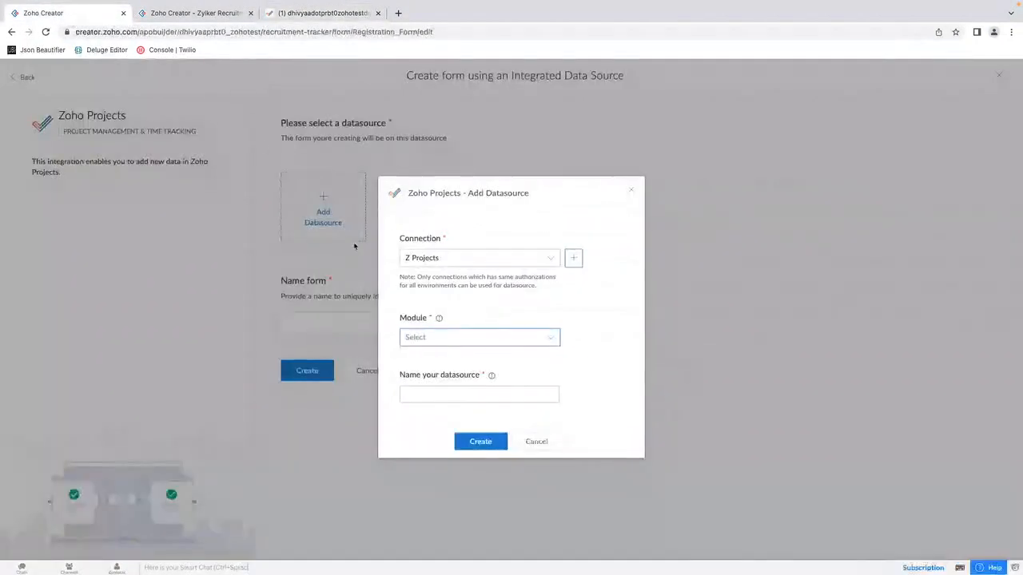
pyautogui.click(547, 448)
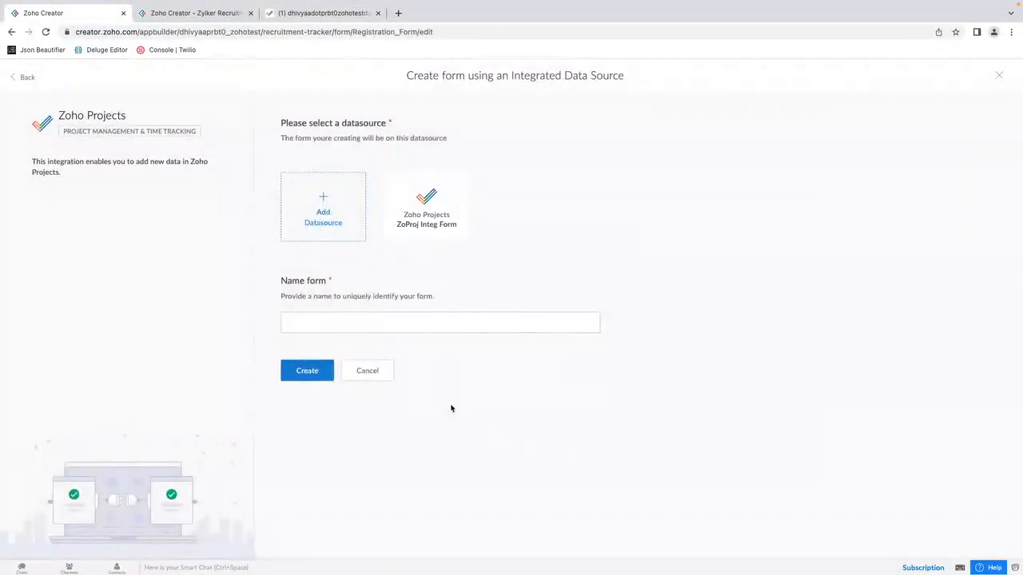
# Step: Create a form named Projects Integration Form on the existing ZoProj Integ Form datasource
pyautogui.click(438, 215)
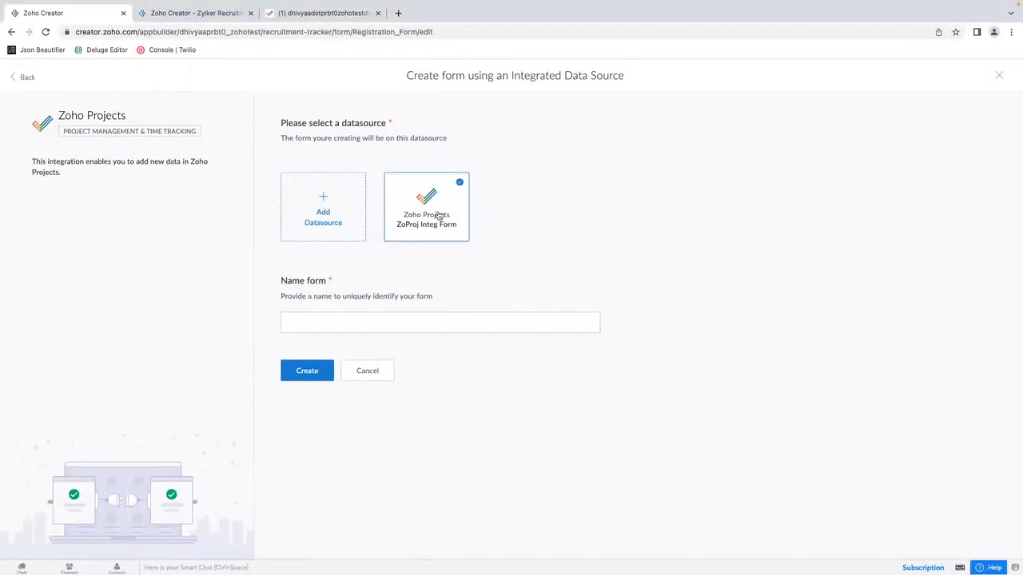
pyautogui.click(323, 13)
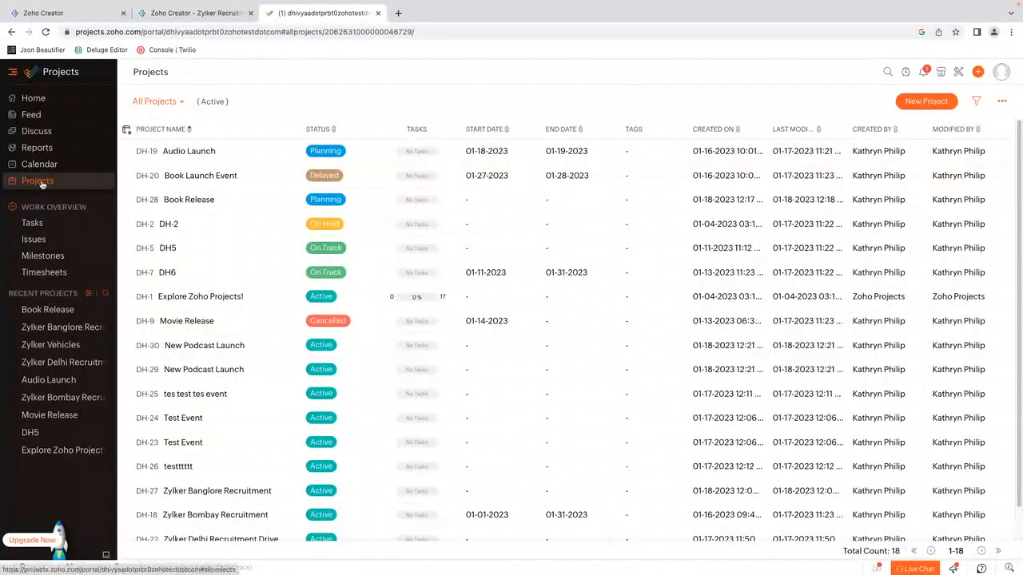
pyautogui.click(43, 13)
pyautogui.click(366, 323)
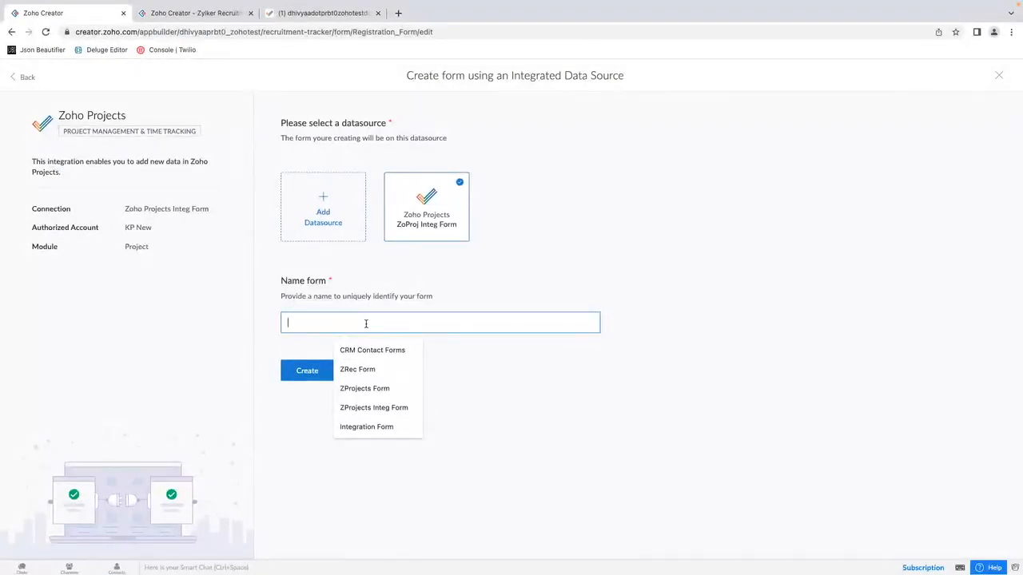
pyautogui.click(317, 323)
pyautogui.click(316, 323)
pyautogui.write('Z')
pyautogui.press('BackSpace')
pyautogui.write('Projects Integration Form')
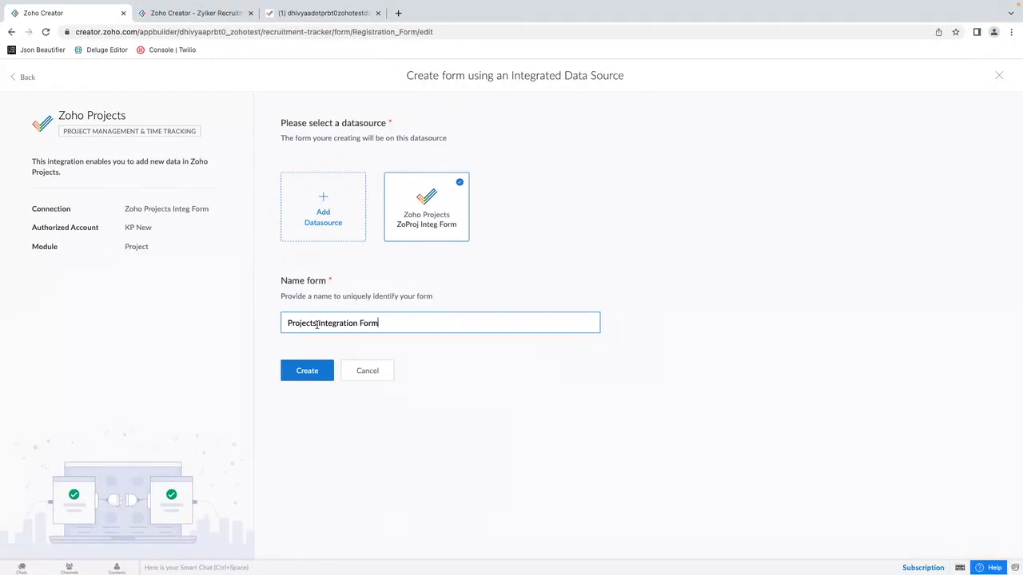
pyautogui.click(321, 370)
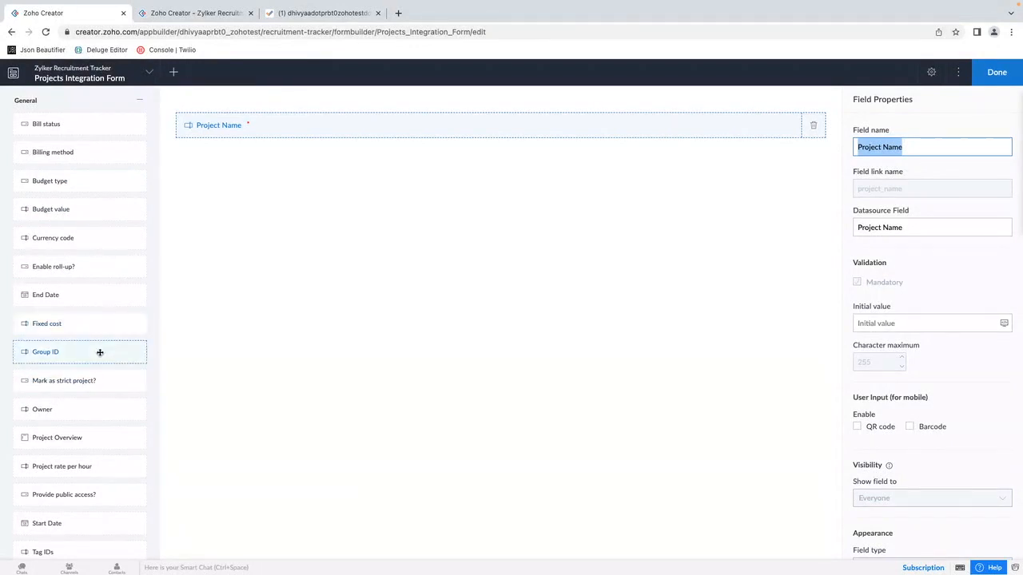
# Step: Compare the available datasource fields with the project list in Zoho Projects, and review the Project Name field's properties
pyautogui.click(308, 8)
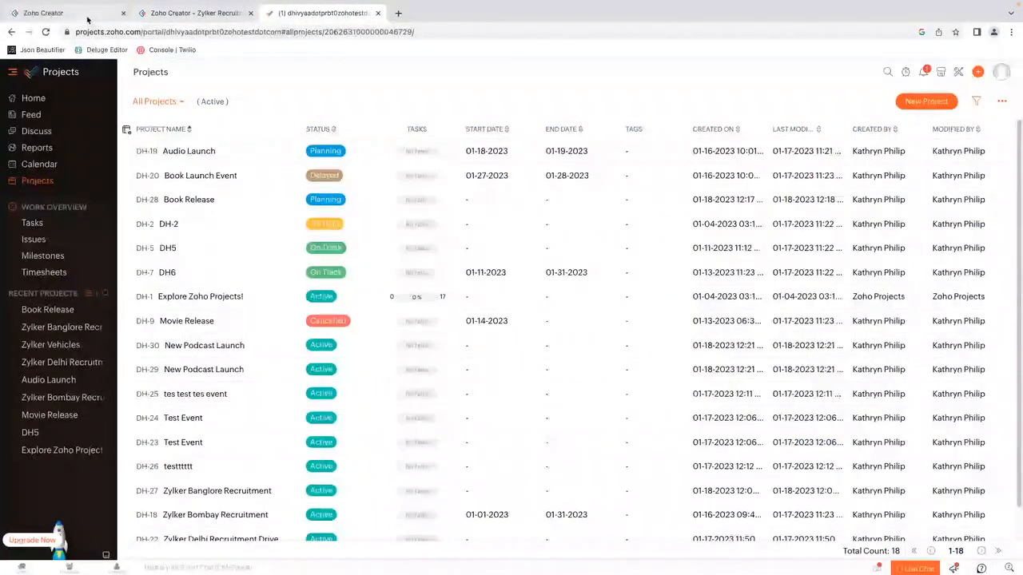
pyautogui.click(116, 18)
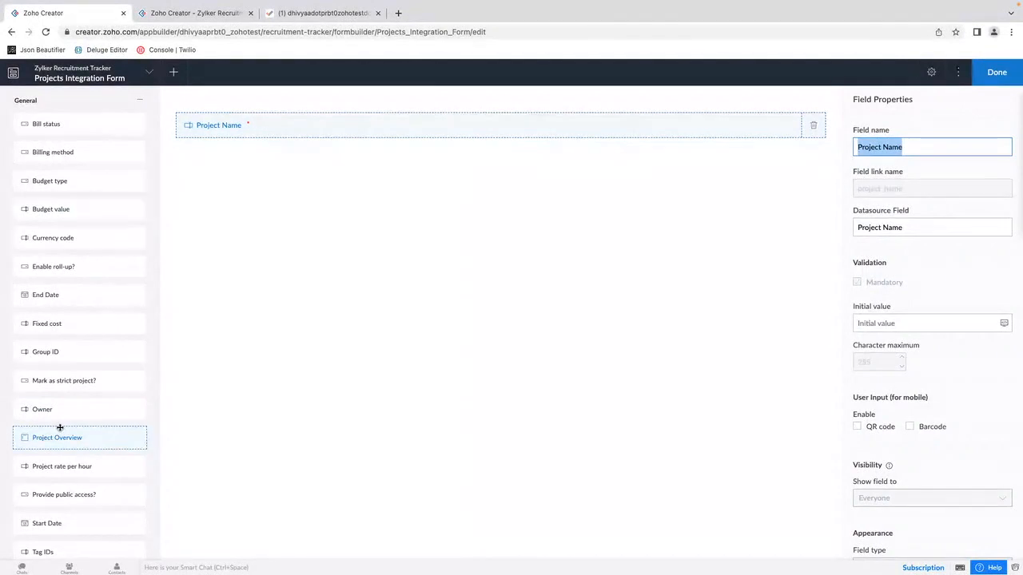
pyautogui.scroll(-2, 91, 376)
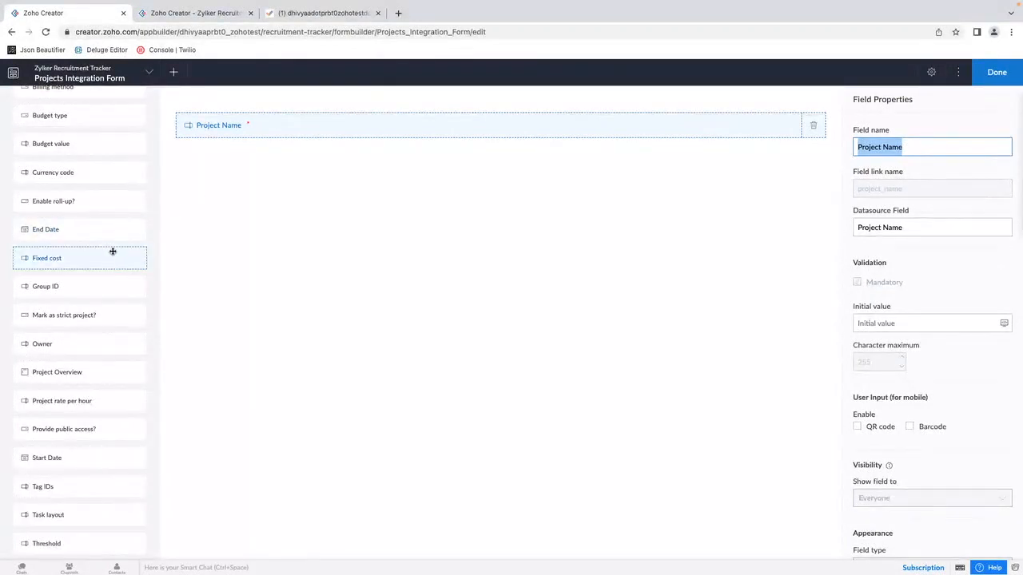
pyautogui.click(321, 14)
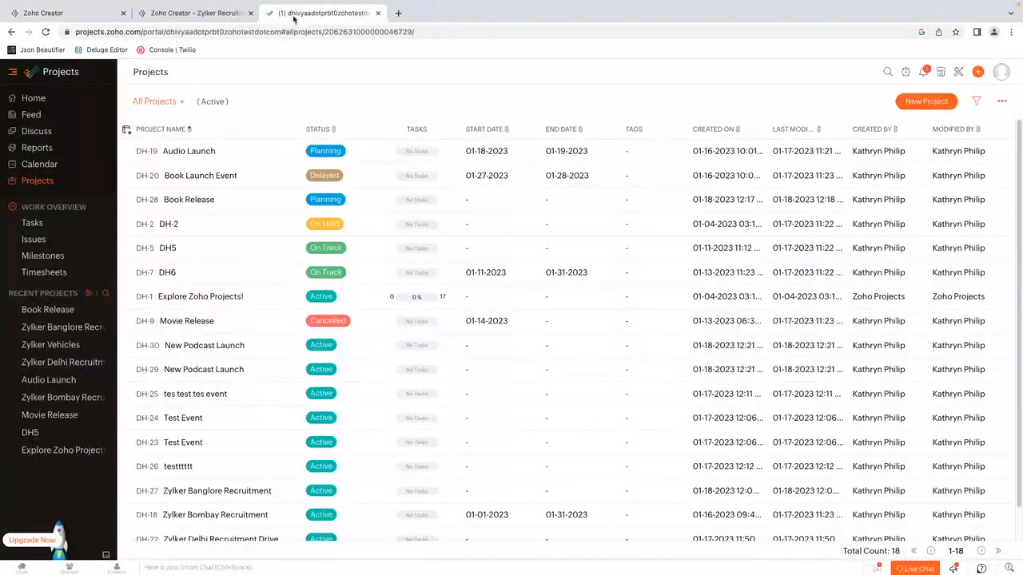
pyautogui.click(76, 16)
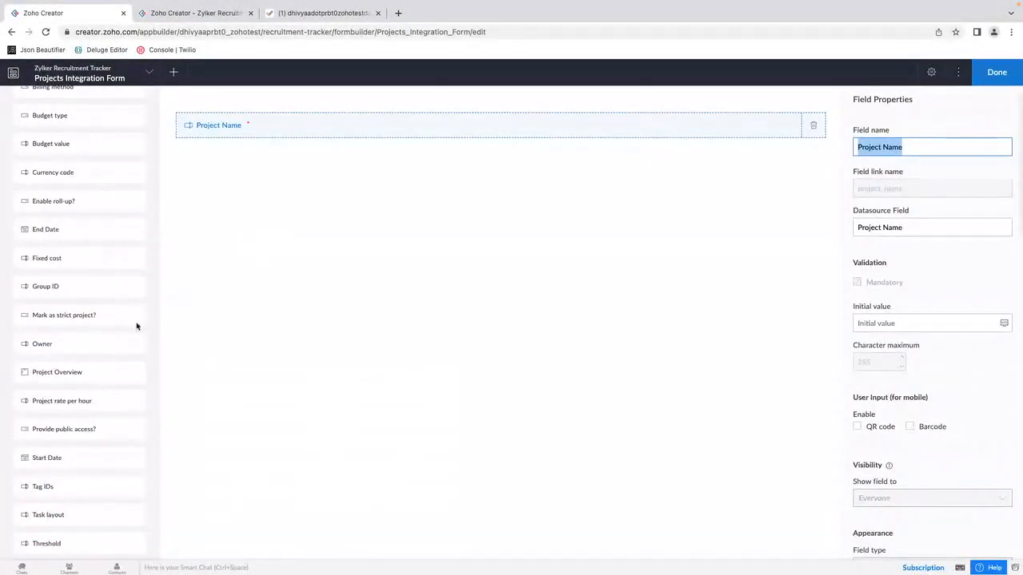
pyautogui.scroll(2, 110, 327)
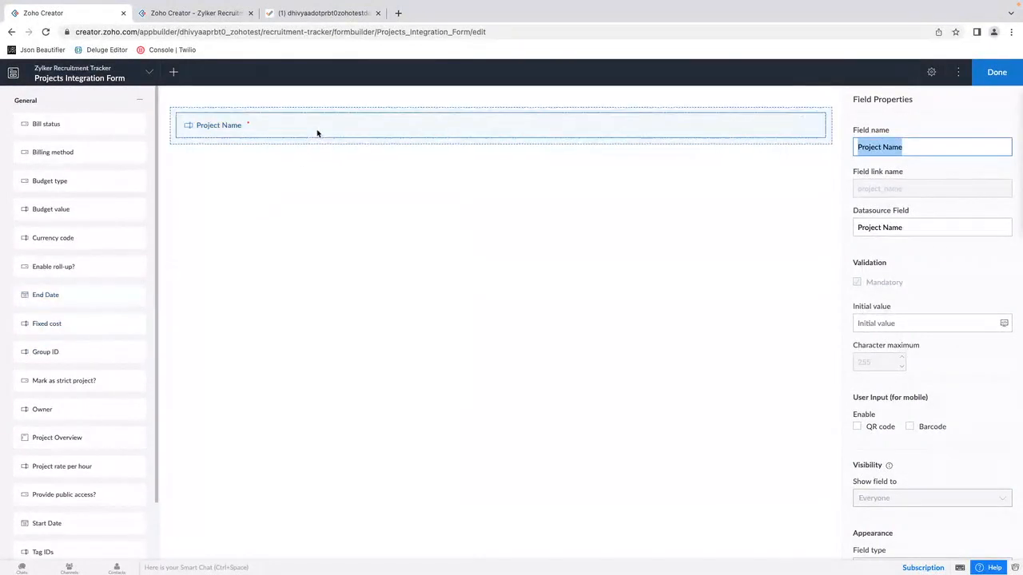
pyautogui.click(243, 127)
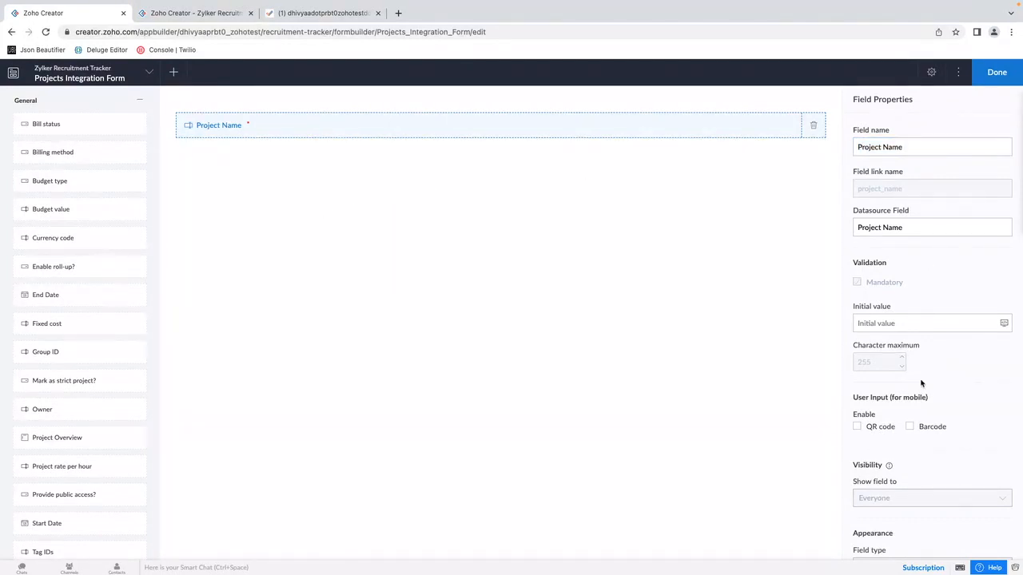
pyautogui.scroll(-3, 923, 383)
pyautogui.scroll(3, 916, 347)
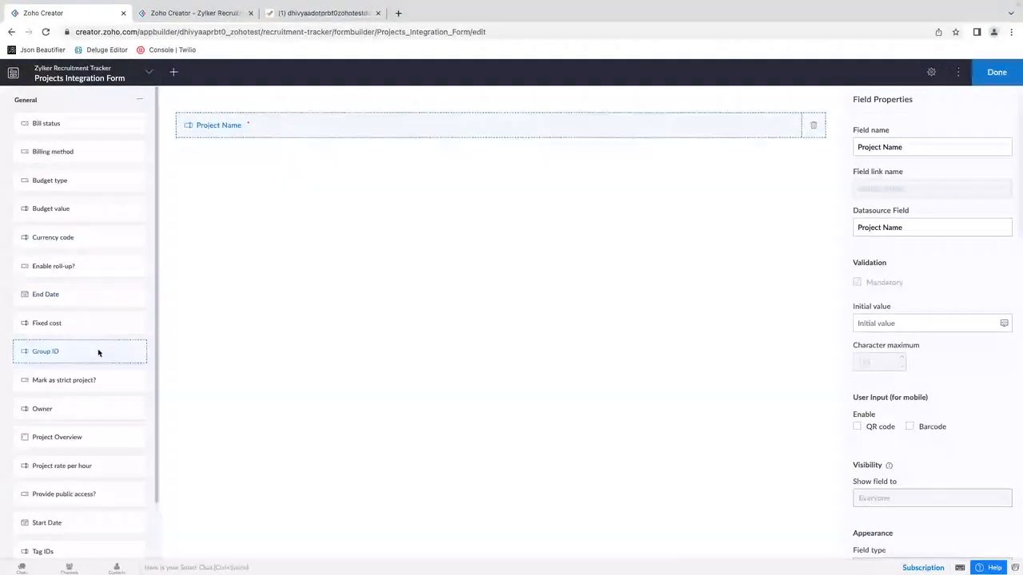
# Step: Add the Project Overview field below Project Name and finish editing the form
pyautogui.scroll(-2, 97, 349)
pyautogui.moveTo(71, 378); pyautogui.dragTo(261, 158)
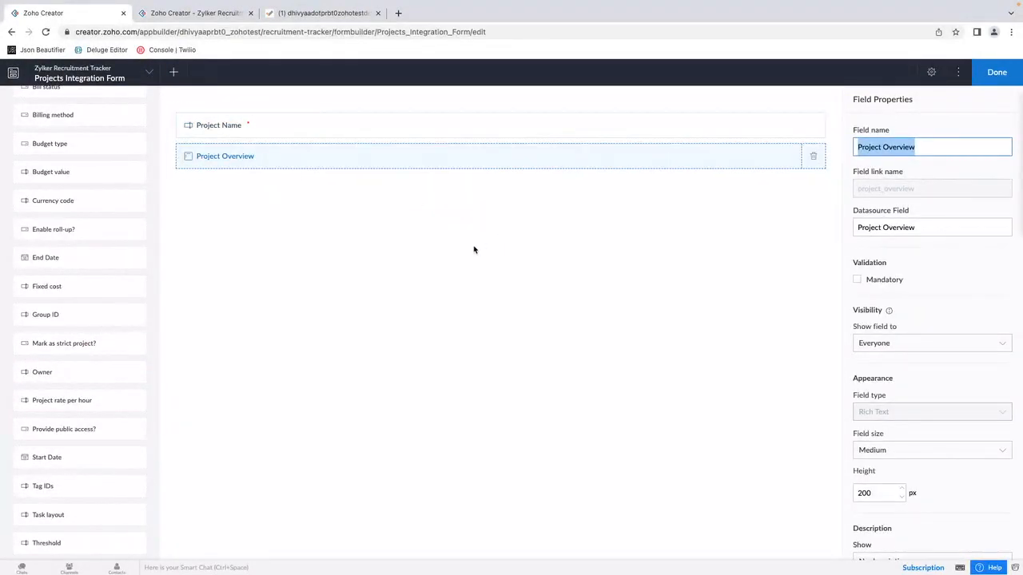
pyautogui.click(1000, 72)
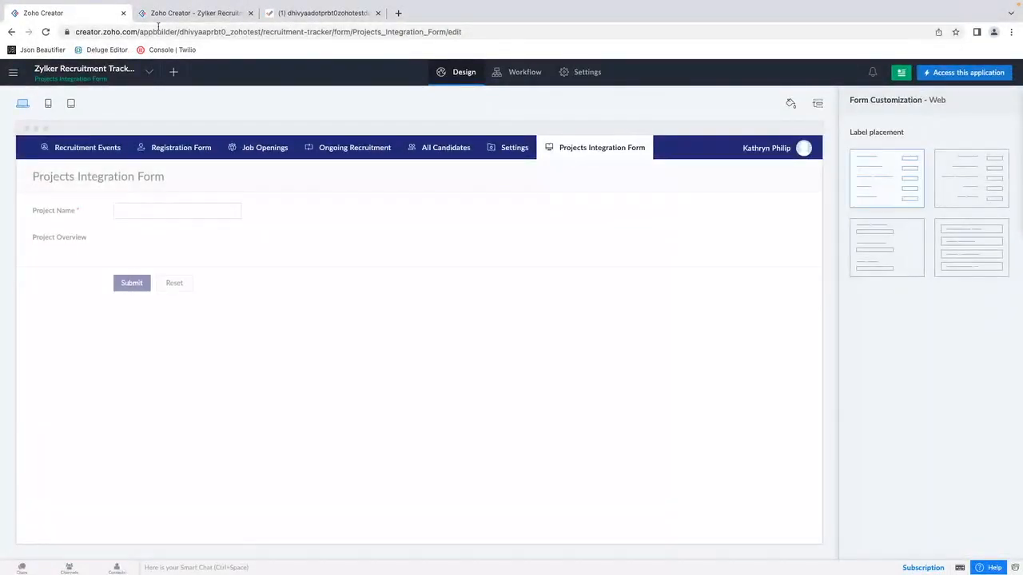
# Step: Open the Projects Integration Form in the live application and check the existing projects in Zoho Projects
pyautogui.click(160, 16)
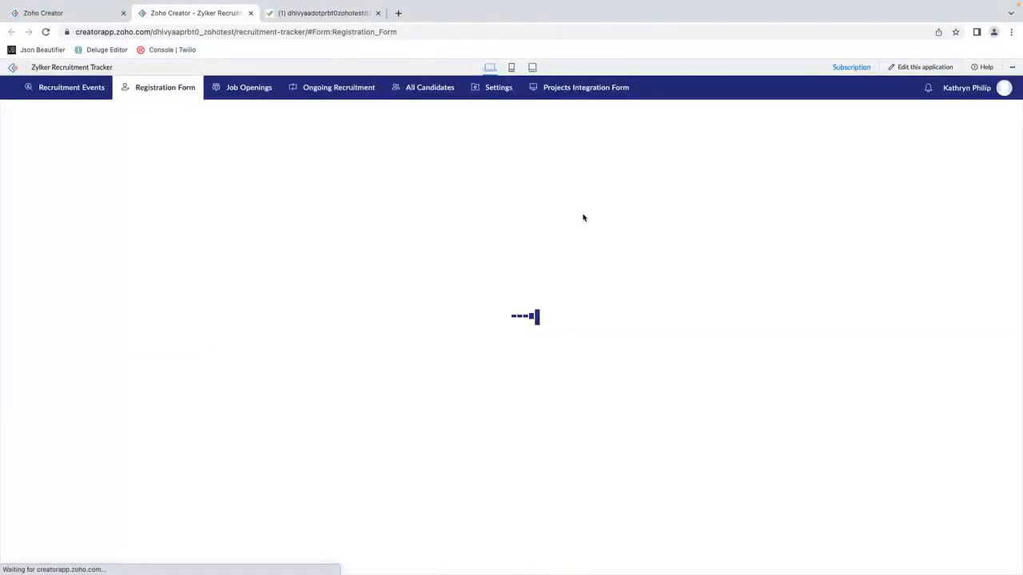
pyautogui.click(587, 90)
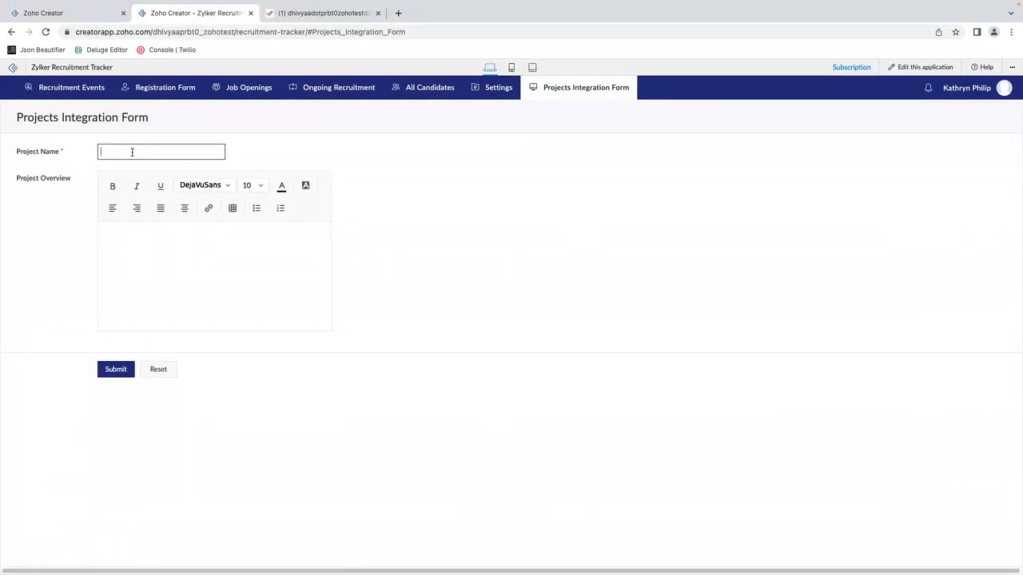
pyautogui.click(319, 12)
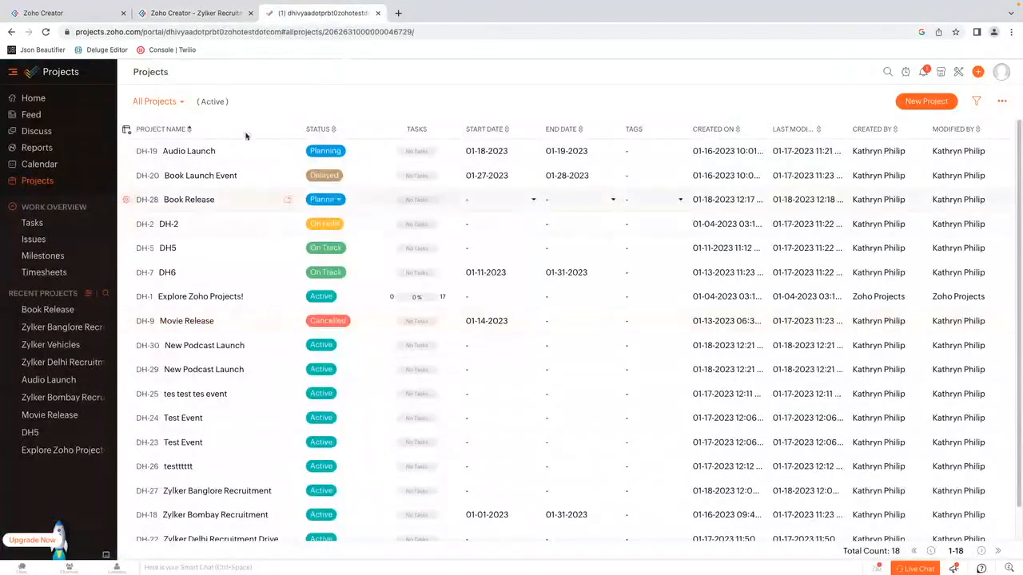
pyautogui.click(187, 13)
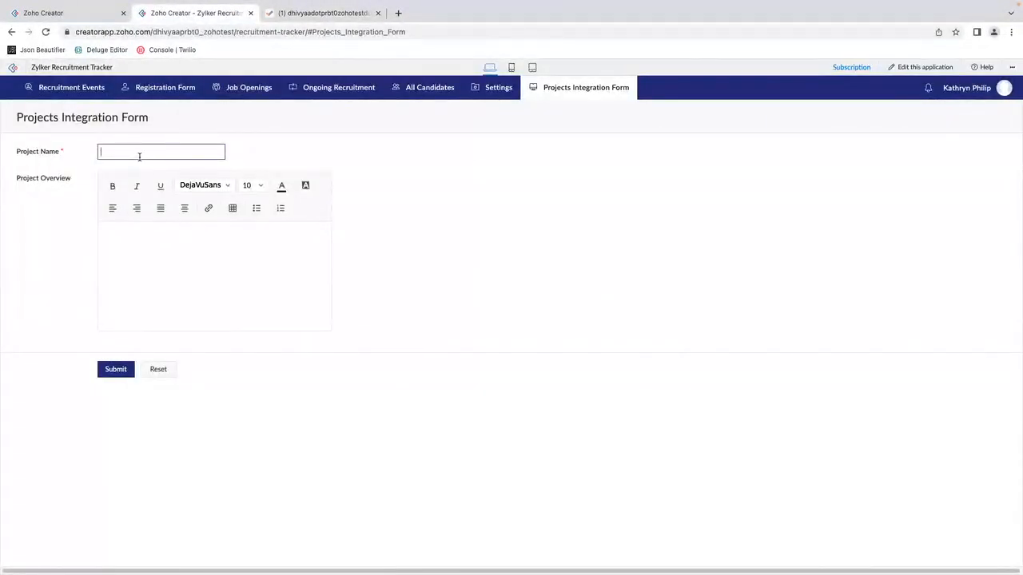
# Step: Enter Zylker Hiring - Delhi as the Project Name in the live form
pyautogui.click(139, 157)
pyautogui.write('Zylker Hiring - Delhi')
pyautogui.press('Tab')
# Step: Enter "Recruitment drive for BA in Delhi Facility" as the Project Overview and submit the form
pyautogui.click(157, 248)
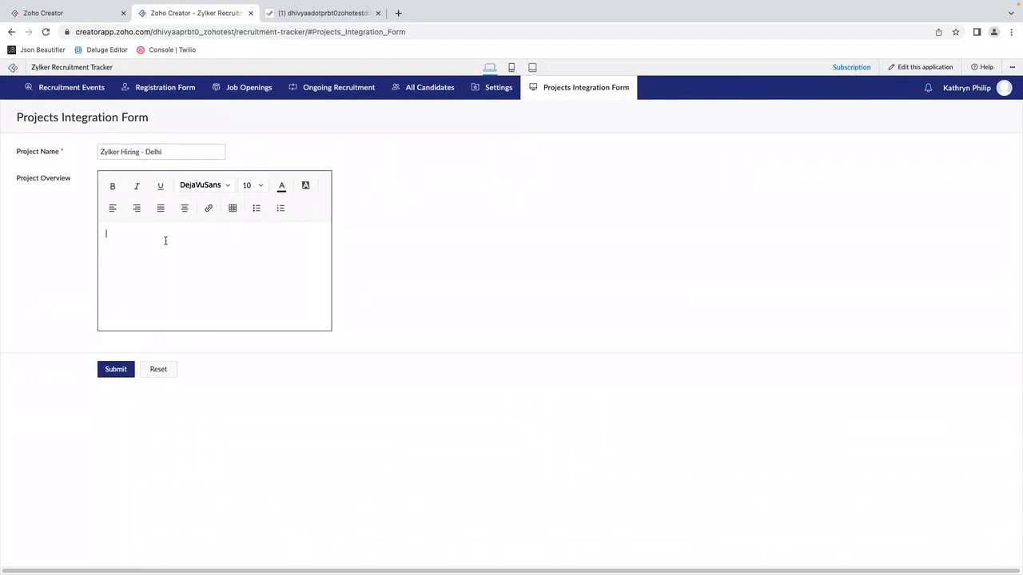
pyautogui.write('Recruitment drive for BA in Delhi Facility')
pyautogui.click(116, 372)
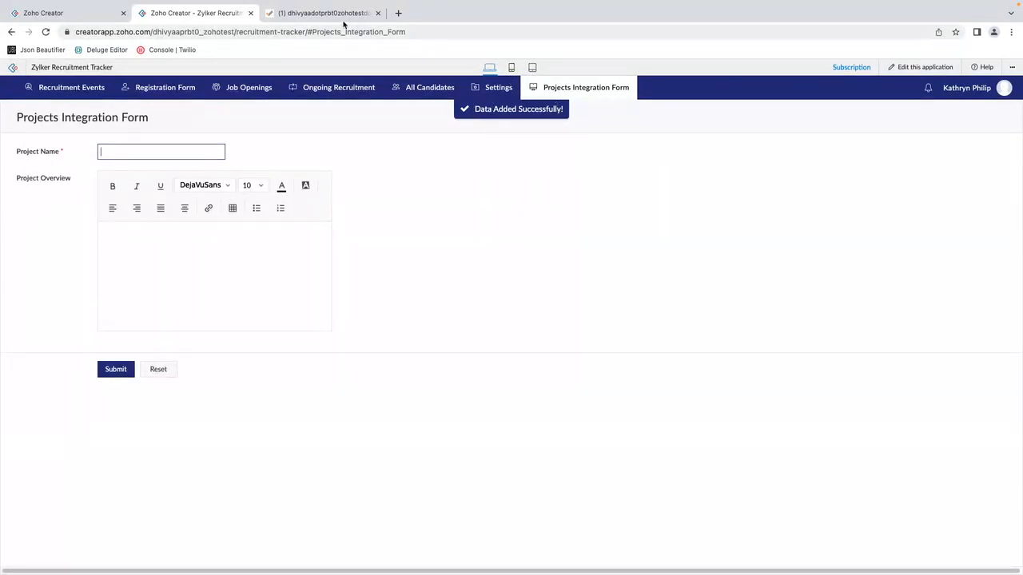
# Step: Switch to Zoho Projects and look through the project list for the Zylker Hiring - Delhi project submitted from the form
pyautogui.click(313, 15)
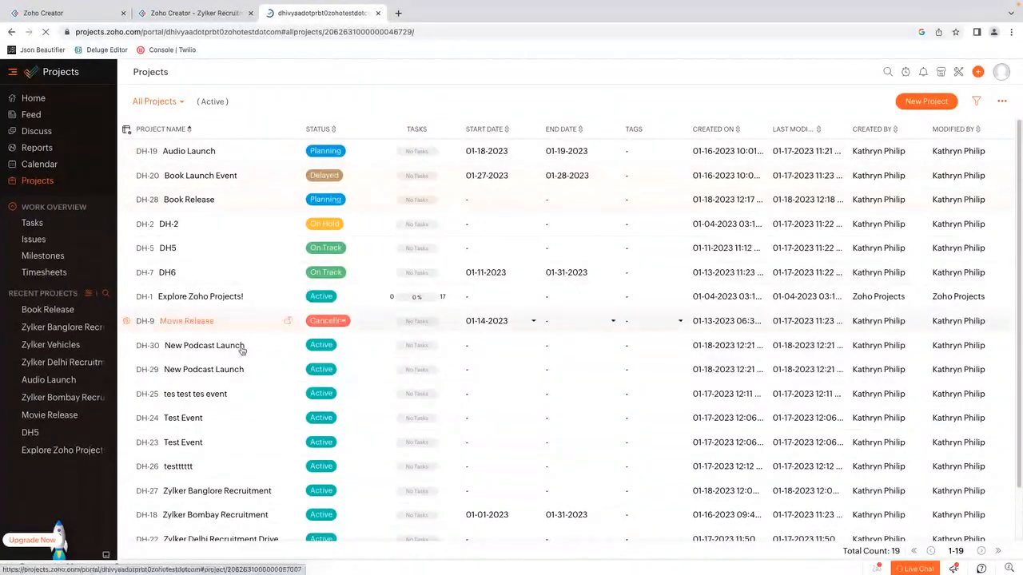
pyautogui.scroll(-2, 269, 341)
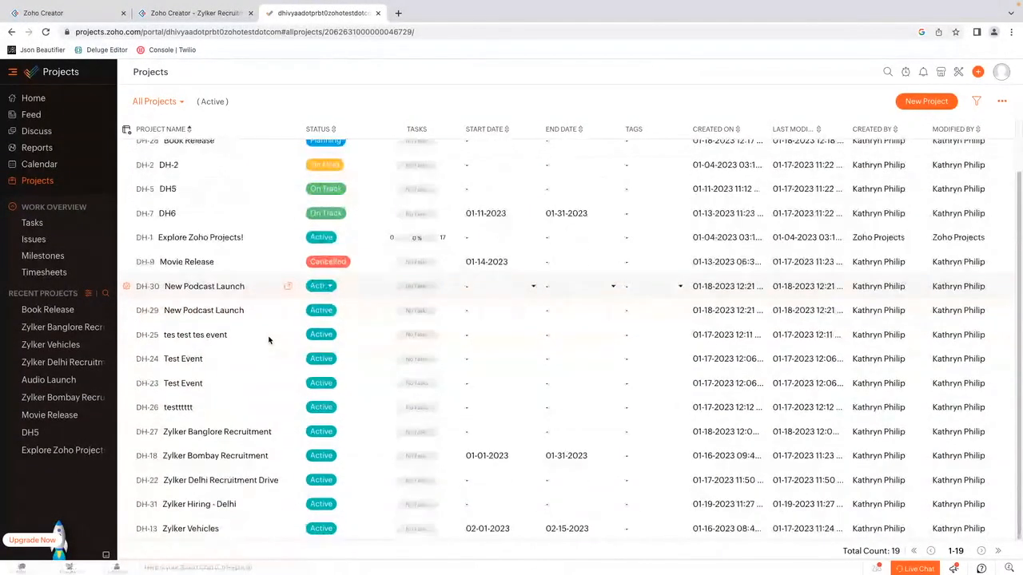
pyautogui.click(226, 484)
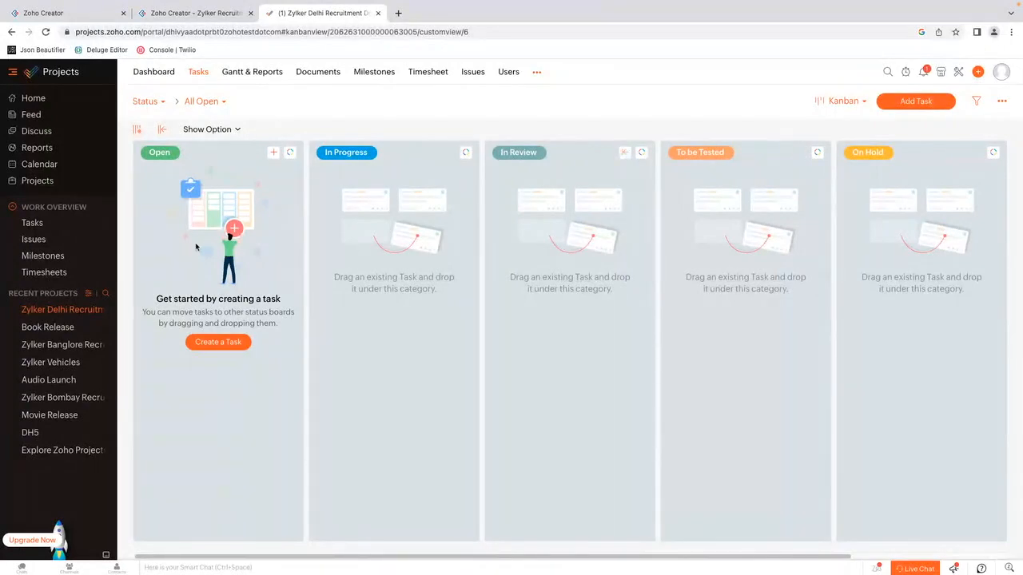
pyautogui.click(36, 180)
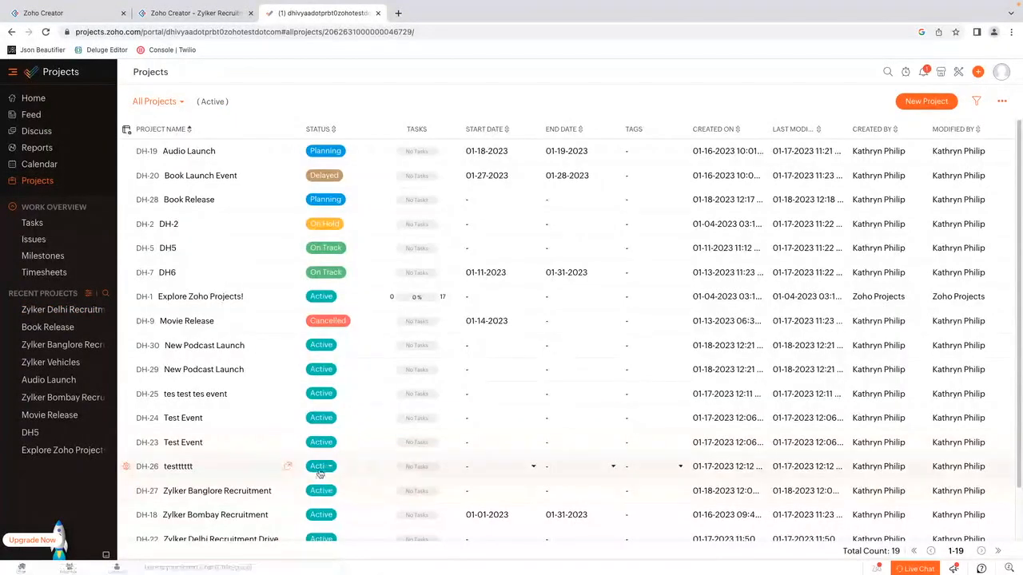
pyautogui.scroll(-2, 320, 436)
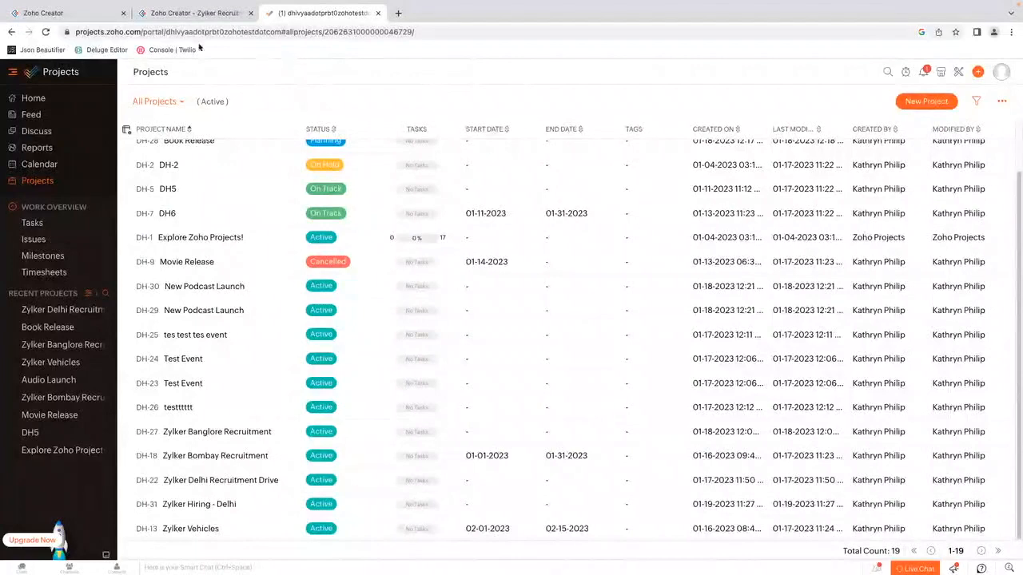
pyautogui.click(56, 15)
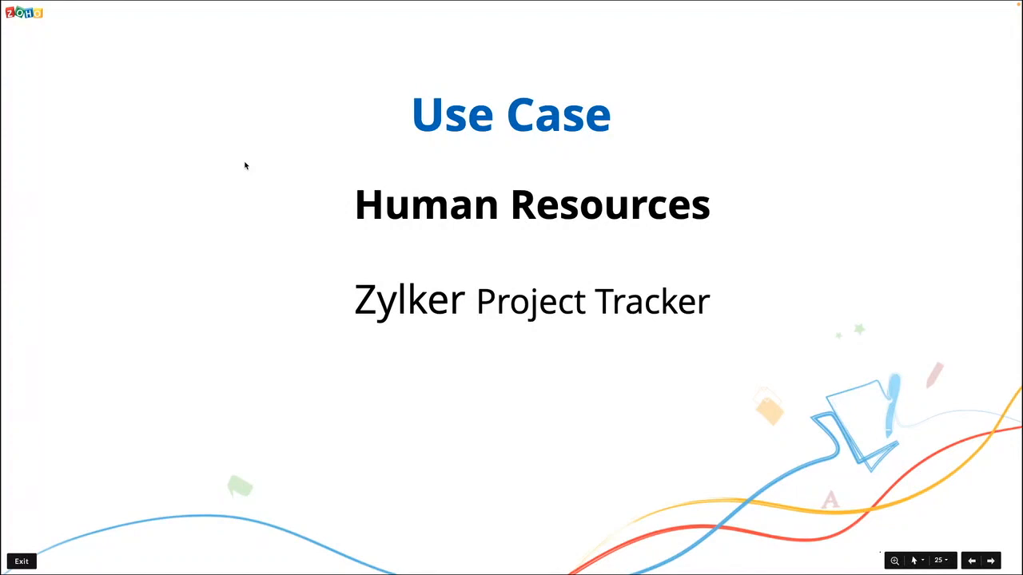
pyautogui.press('Right')
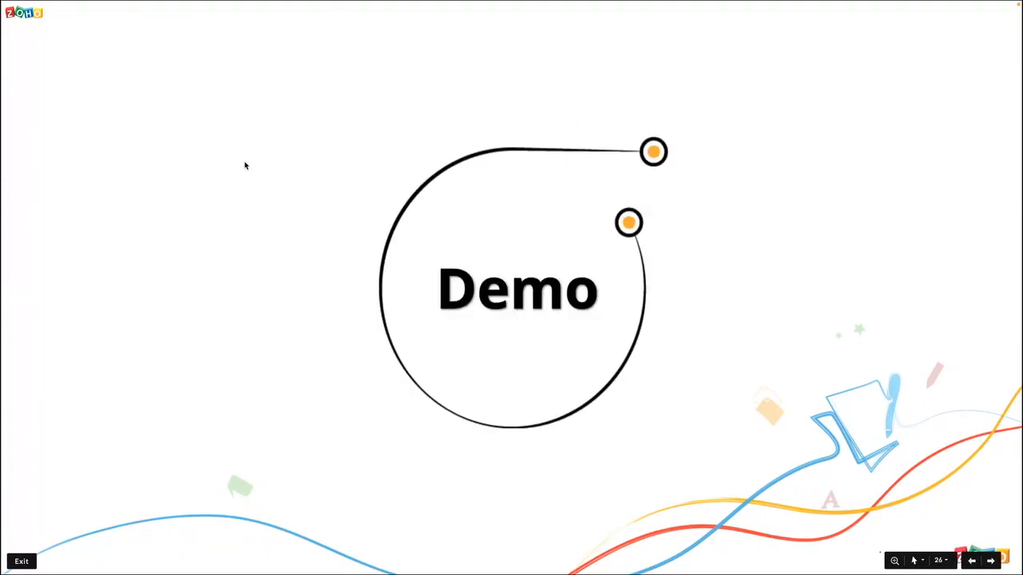
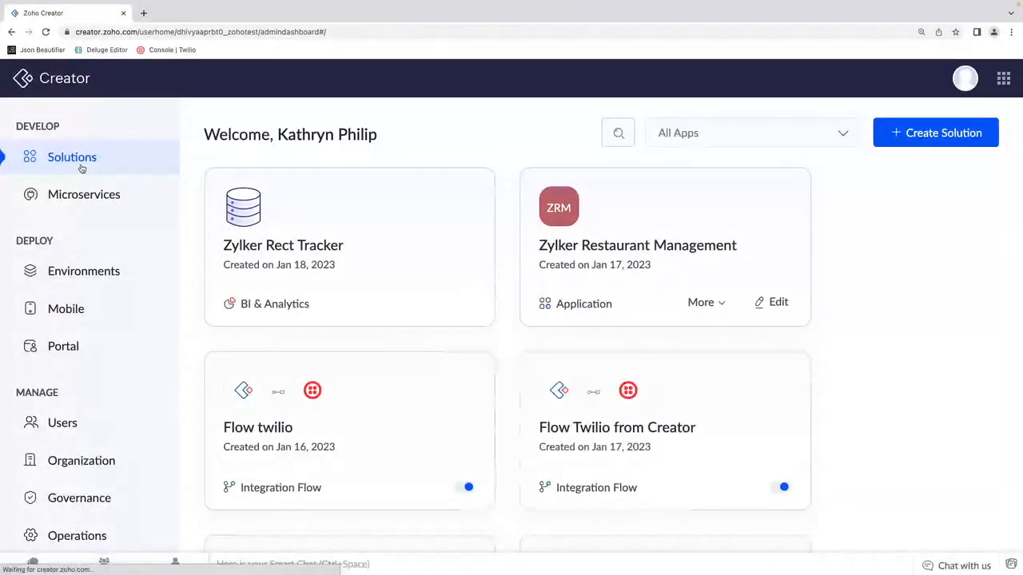
# Step: Filter the solutions to applications created by me and open the Zylker Restaurant Management application
pyautogui.click(795, 130)
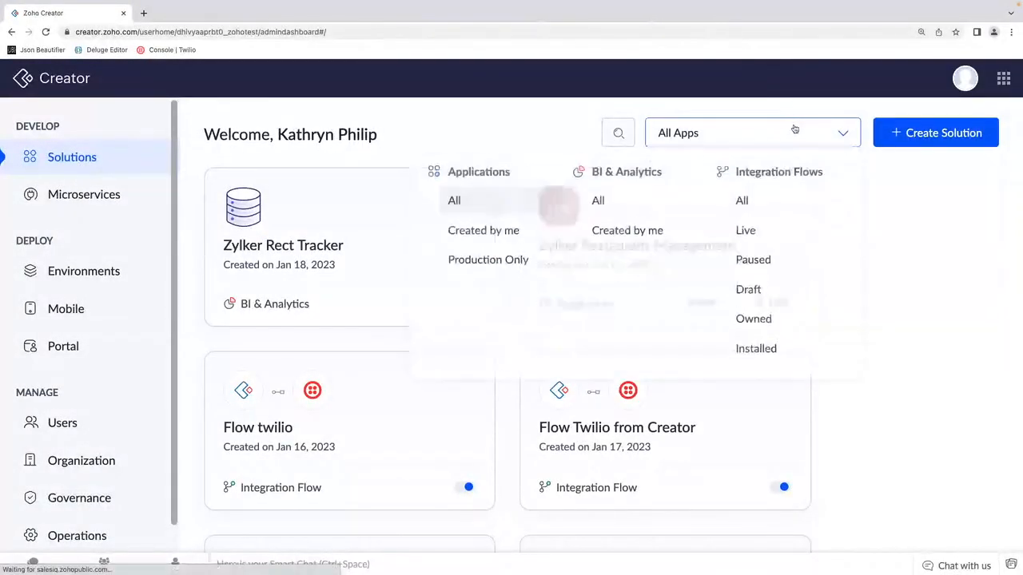
pyautogui.click(505, 231)
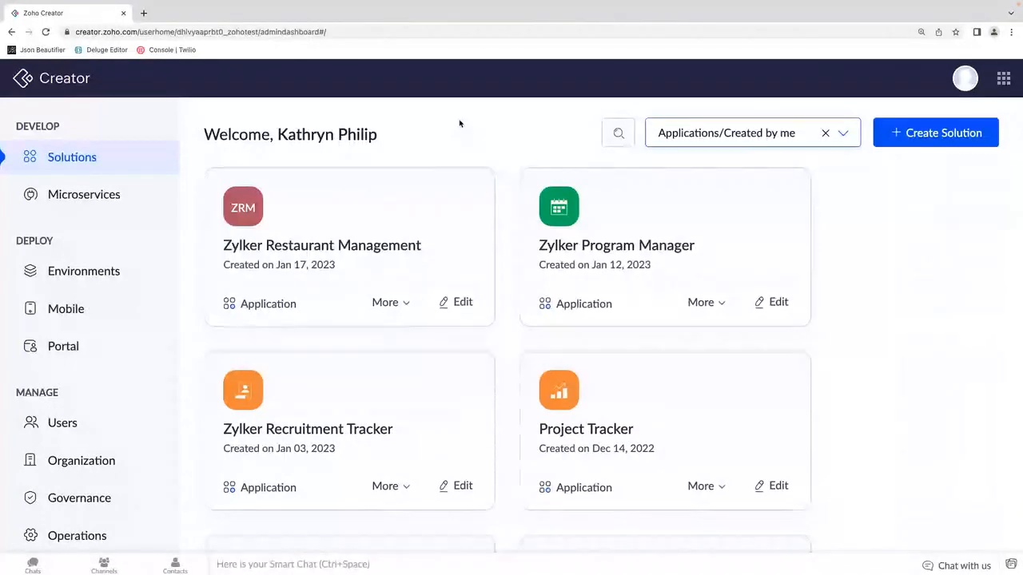
pyautogui.hotkey('ctrl', '-')
pyautogui.hotkey('ctrl', '-')
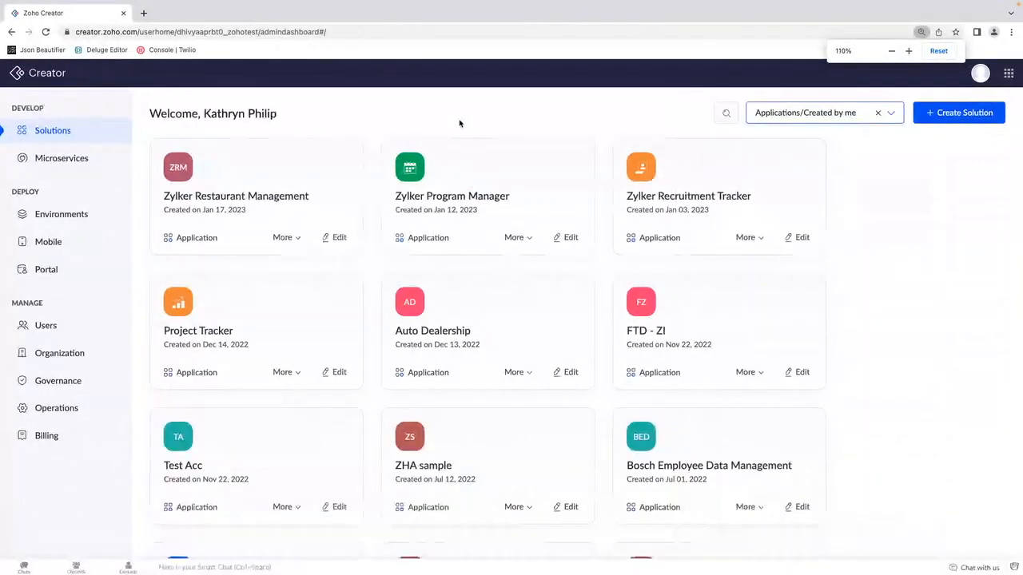
pyautogui.click(237, 199)
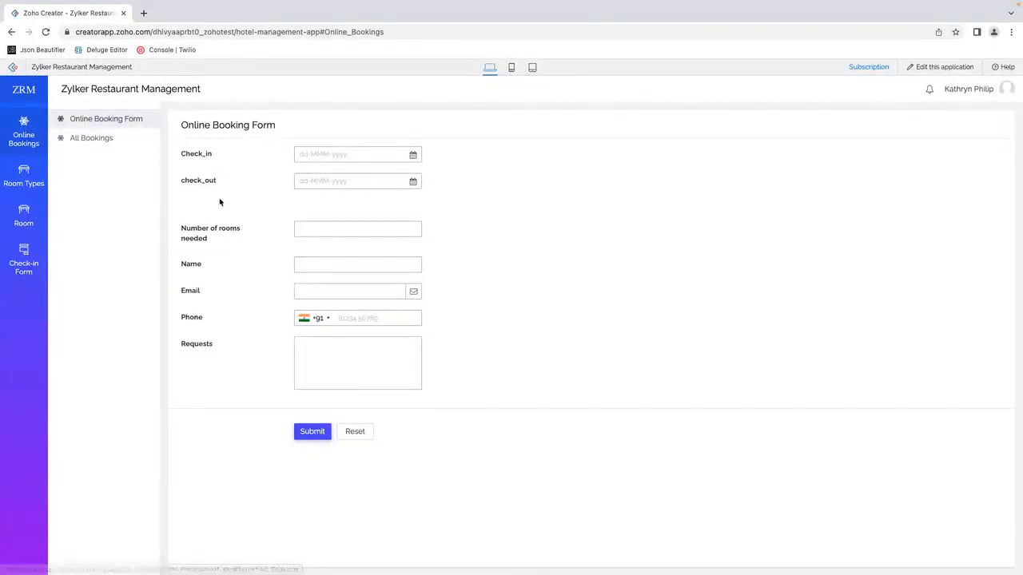
# Step: Search the web for twilio in a new browser tab and open Twilio's free account sign-up page
pyautogui.click(143, 13)
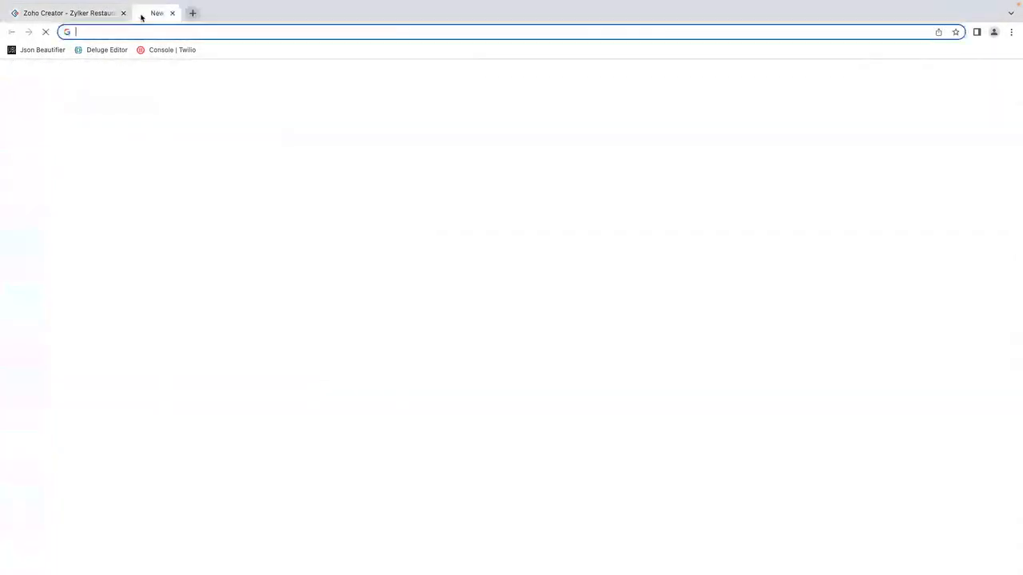
pyautogui.write('twili')
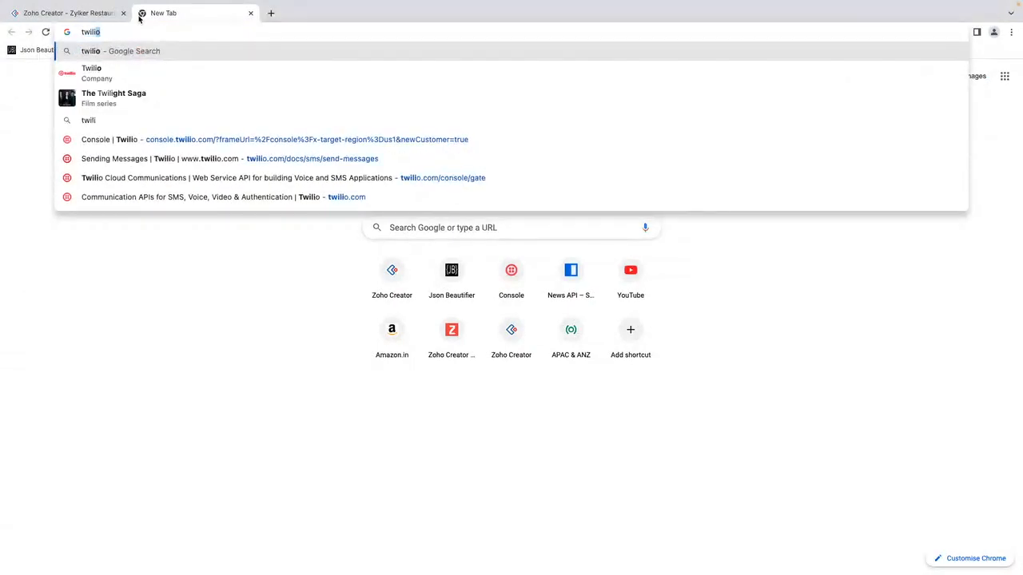
pyautogui.write('o')
pyautogui.press('Return')
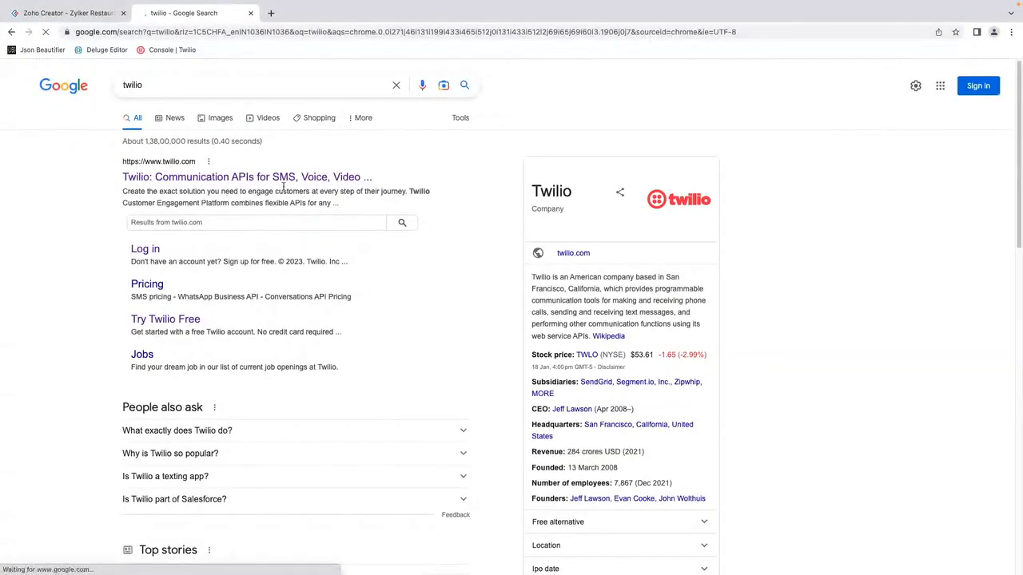
pyautogui.click(294, 178)
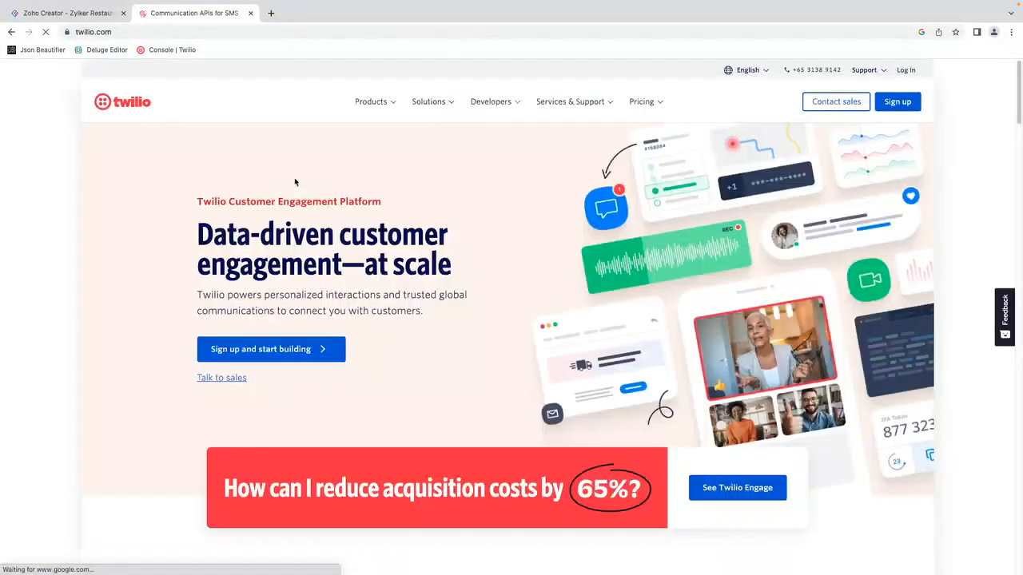
pyautogui.click(281, 357)
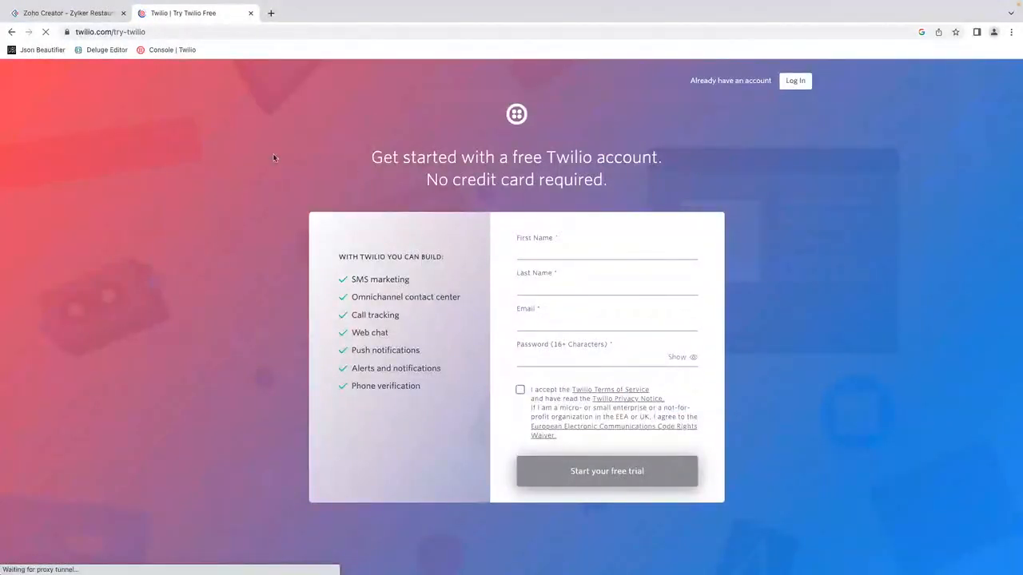
# Step: Review the Online Booking Form's Phone field and the Twilio sign-up page, and return to the Creator solutions dashboard
pyautogui.click(83, 14)
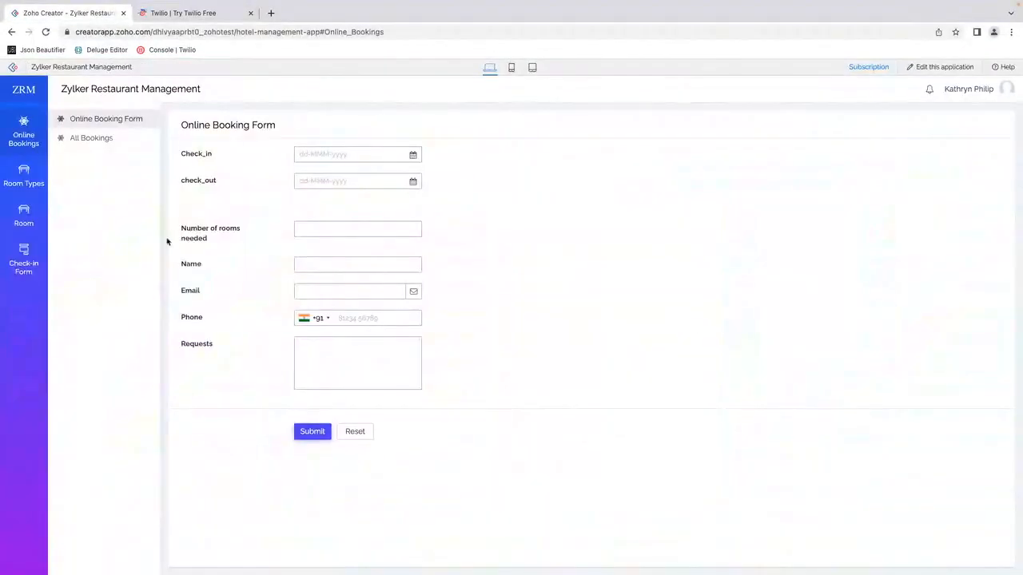
pyautogui.click(361, 318)
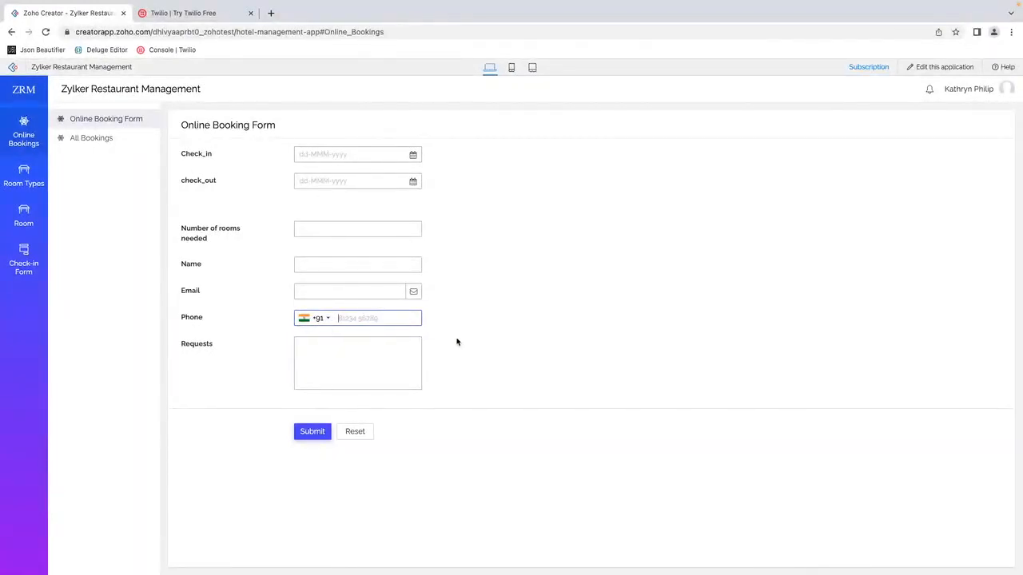
pyautogui.click(206, 16)
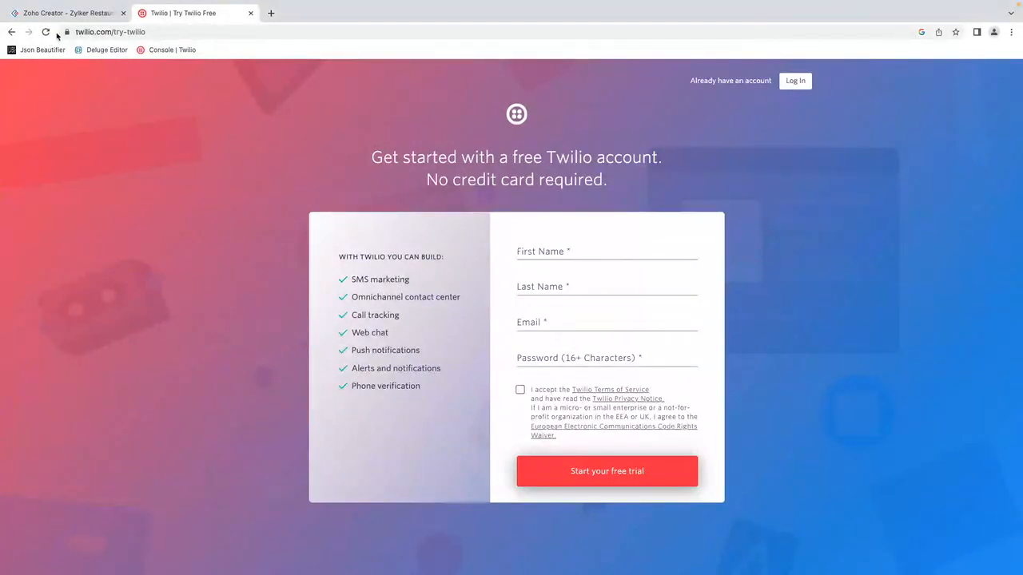
pyautogui.click(80, 14)
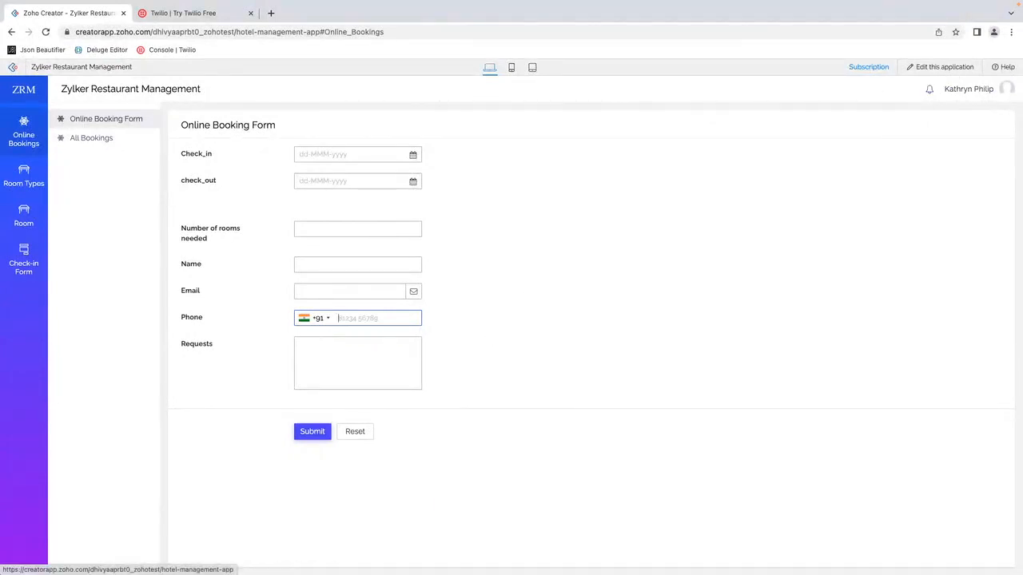
pyautogui.click(14, 69)
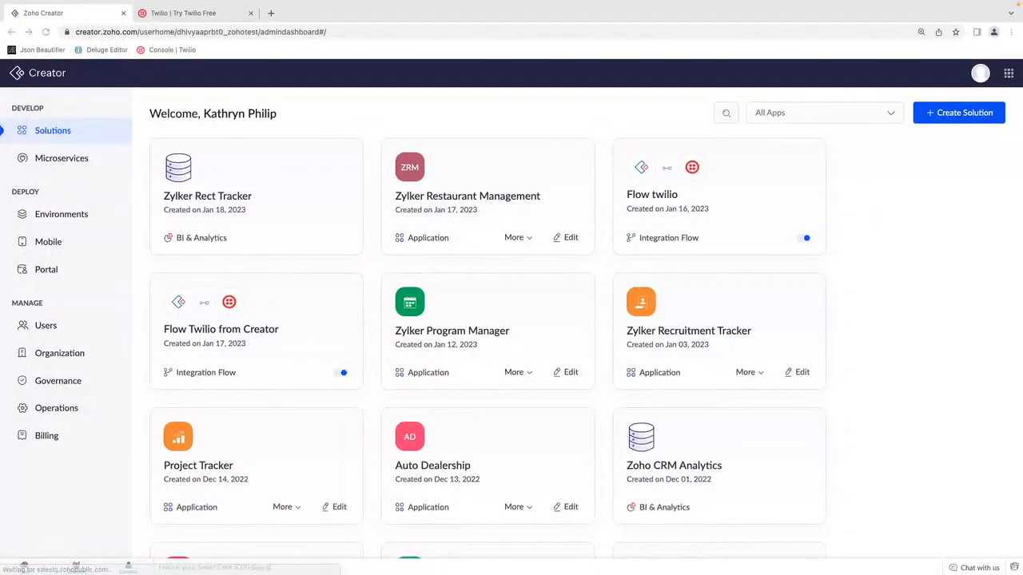
pyautogui.click(219, 14)
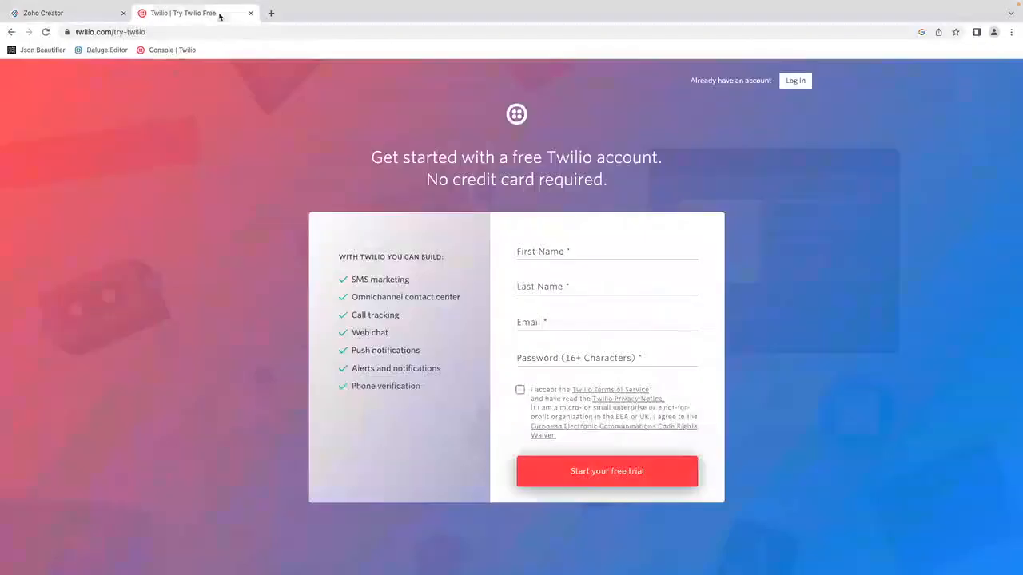
pyautogui.click(83, 13)
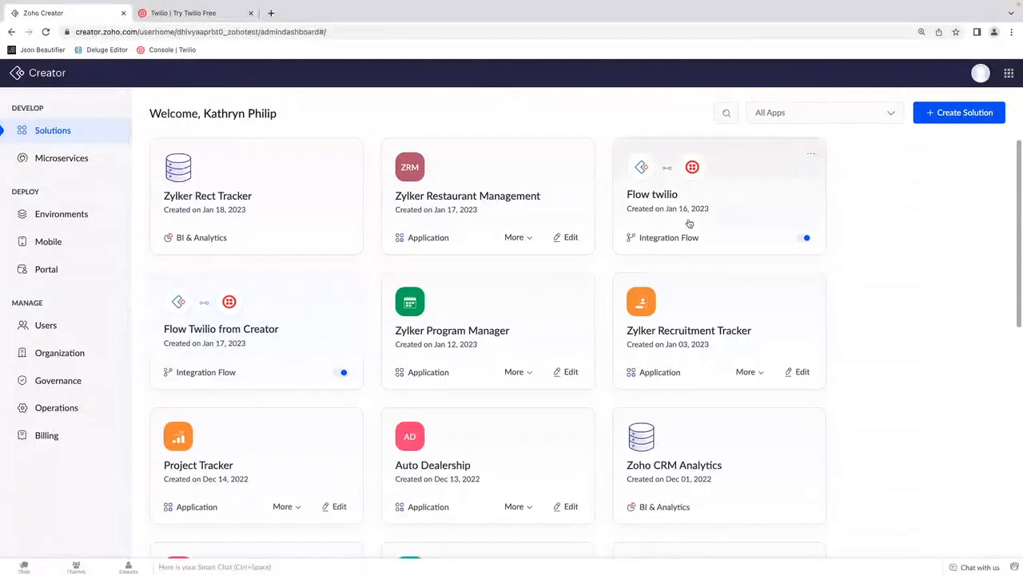
pyautogui.click(727, 201)
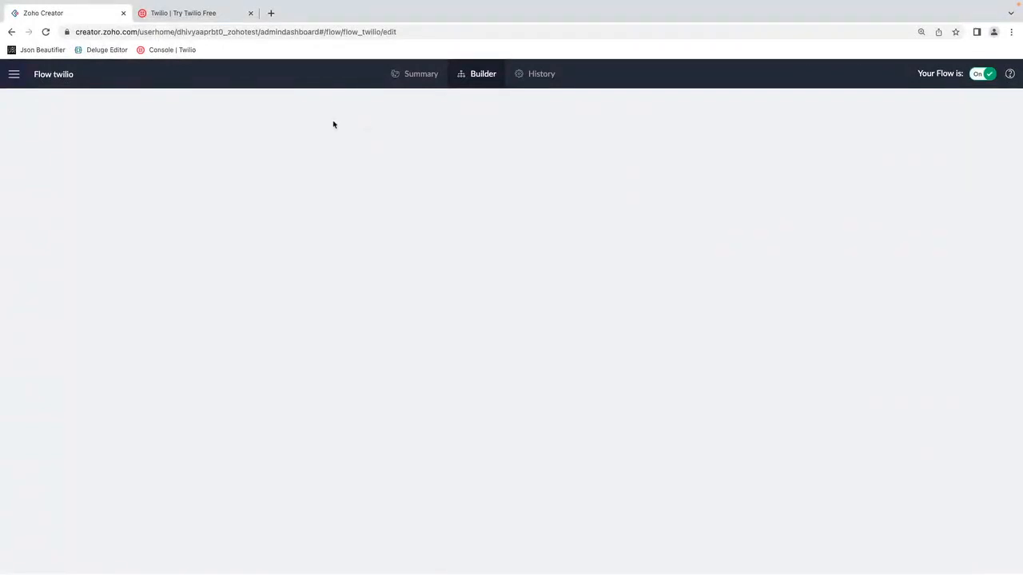
pyautogui.click(11, 74)
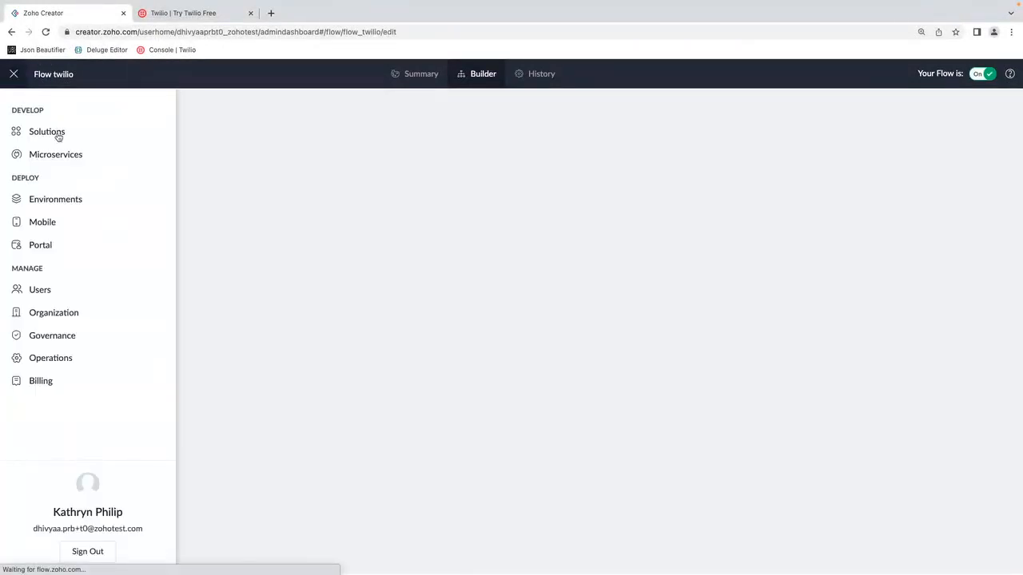
pyautogui.click(39, 131)
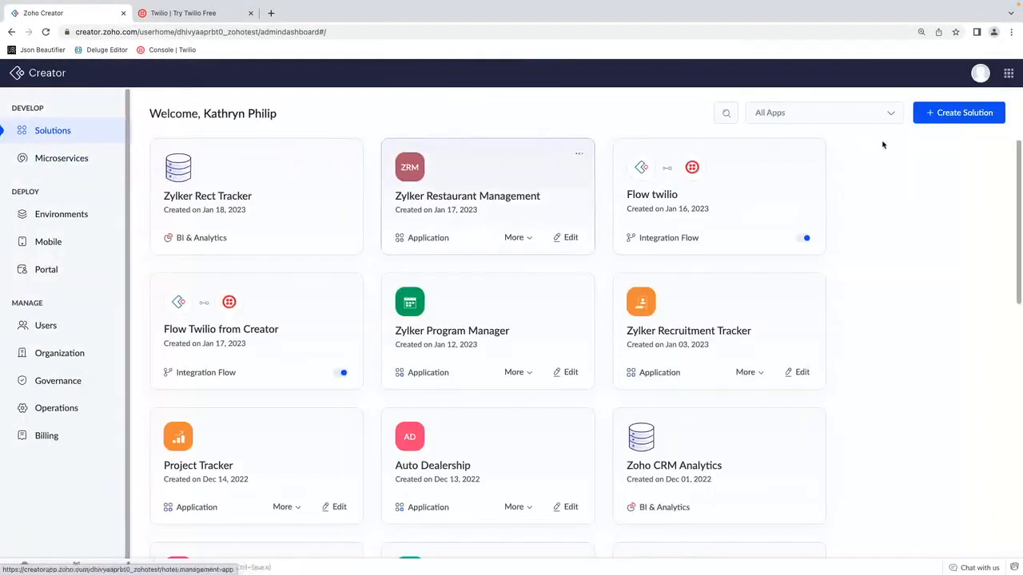
# Step: Start a new integration flow from scratch and name it Twilio flow
pyautogui.click(969, 113)
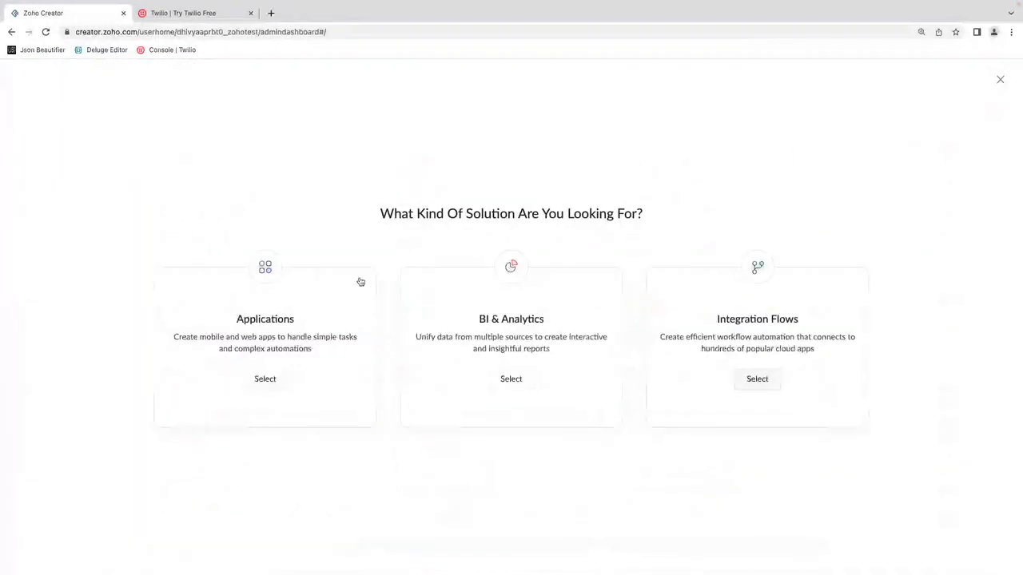
pyautogui.click(759, 379)
pyautogui.click(397, 405)
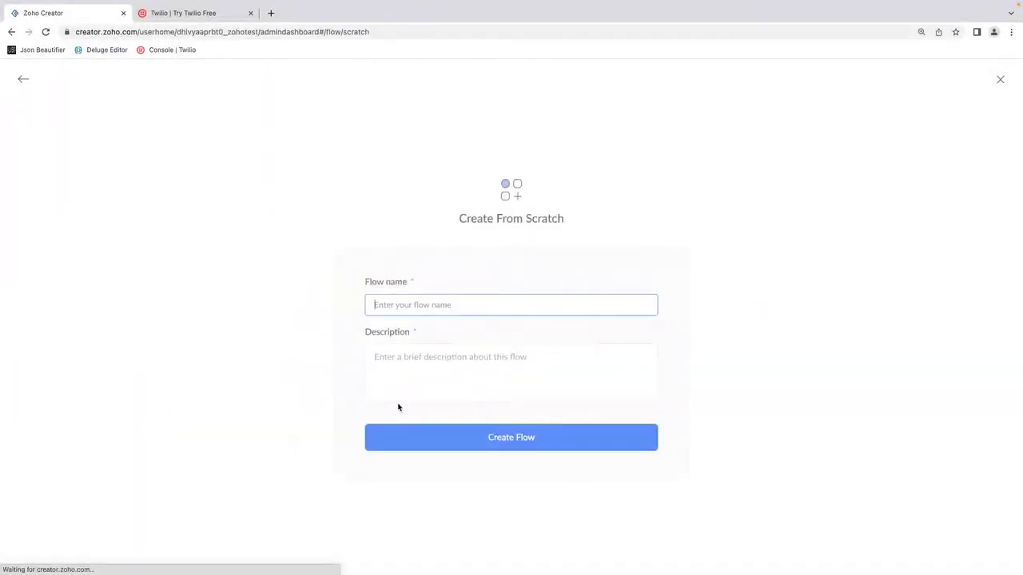
pyautogui.write('Twi')
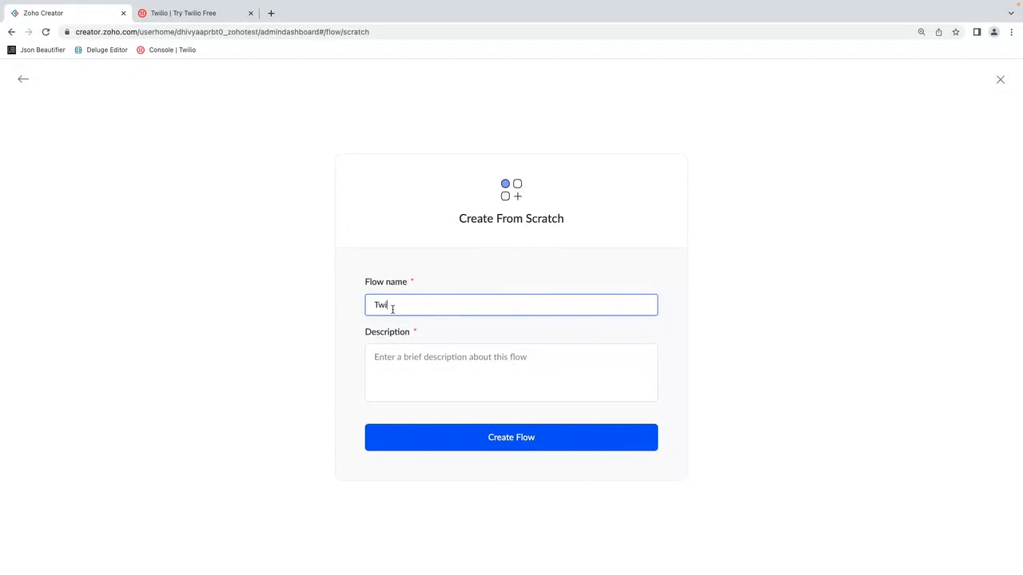
pyautogui.write('lio flow')
# Step: Enter a flow description beginning with "from creator to" and create the flow
pyautogui.click(449, 363)
pyautogui.doubleClick(424, 305)
pyautogui.tripleClick(423, 306)
pyautogui.click(410, 384)
pyautogui.write('from fl')
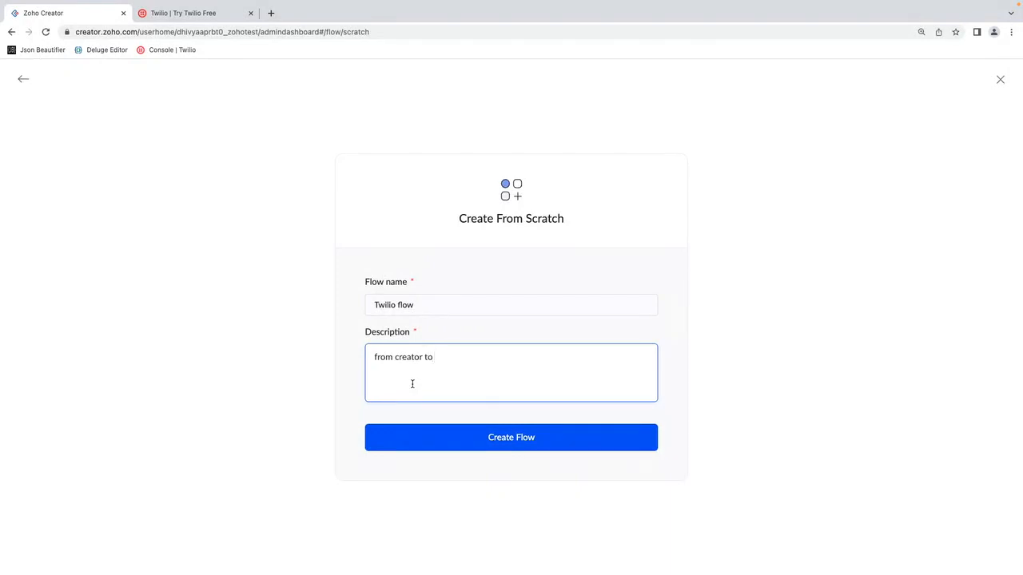
pyautogui.click(569, 443)
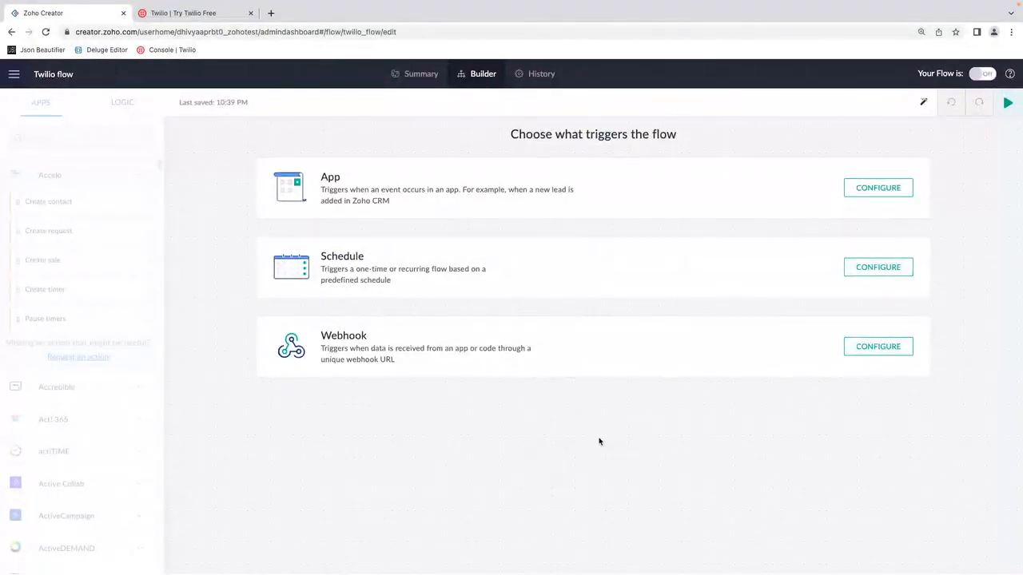
# Step: Configure an app trigger for the flow using Zoho Creator with the Record created event
pyautogui.click(877, 189)
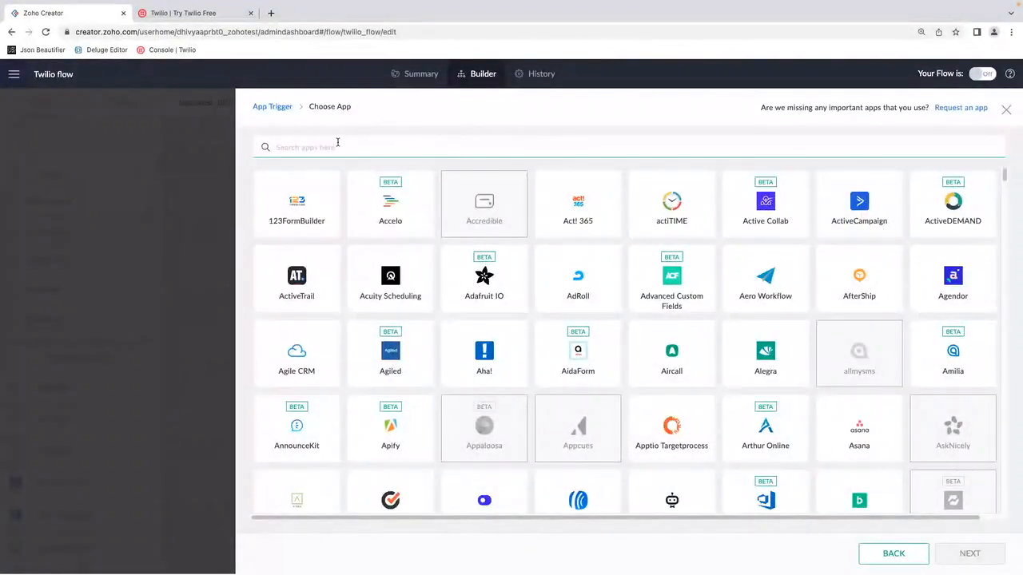
pyautogui.write('cre')
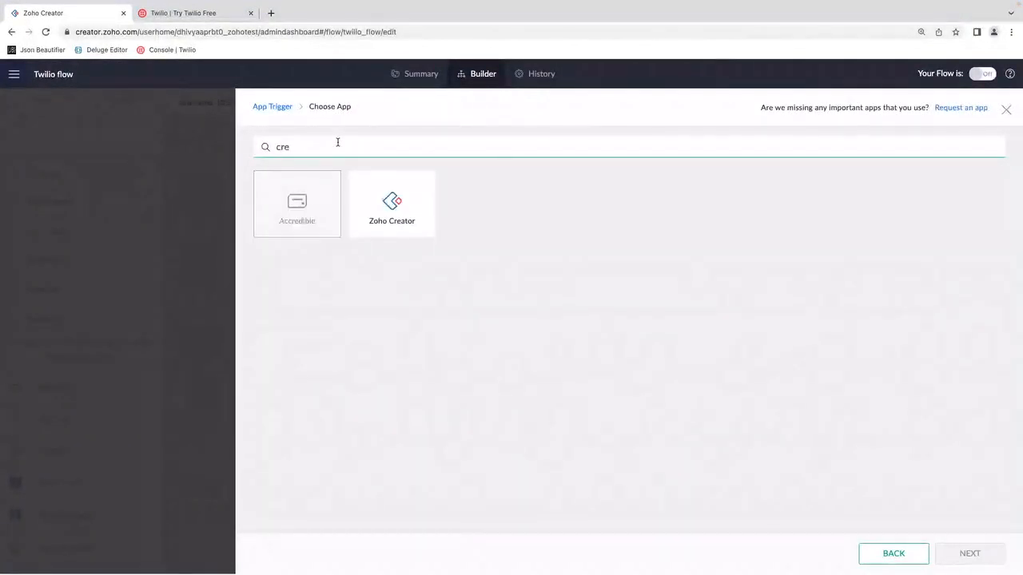
pyautogui.click(407, 212)
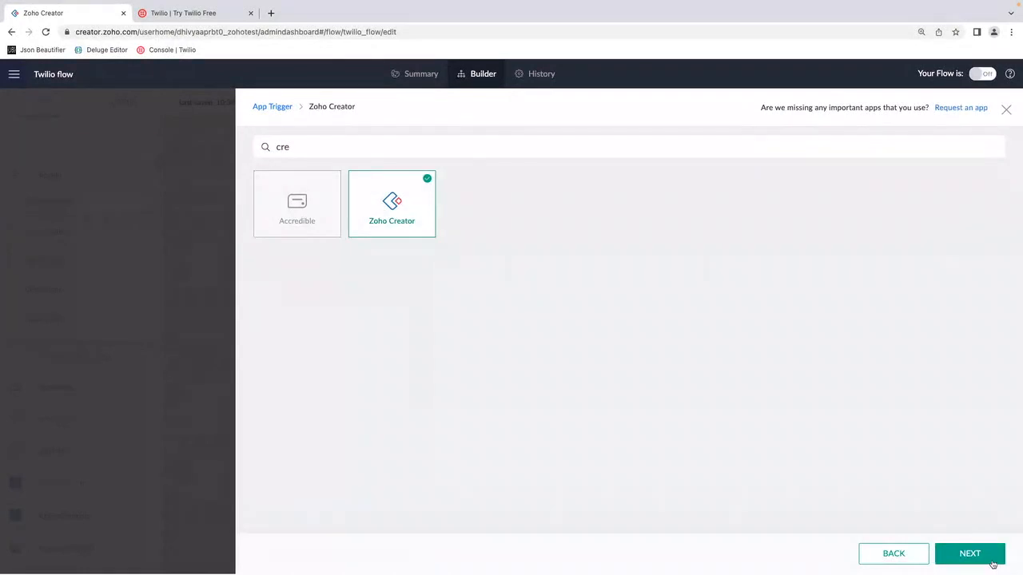
pyautogui.click(992, 564)
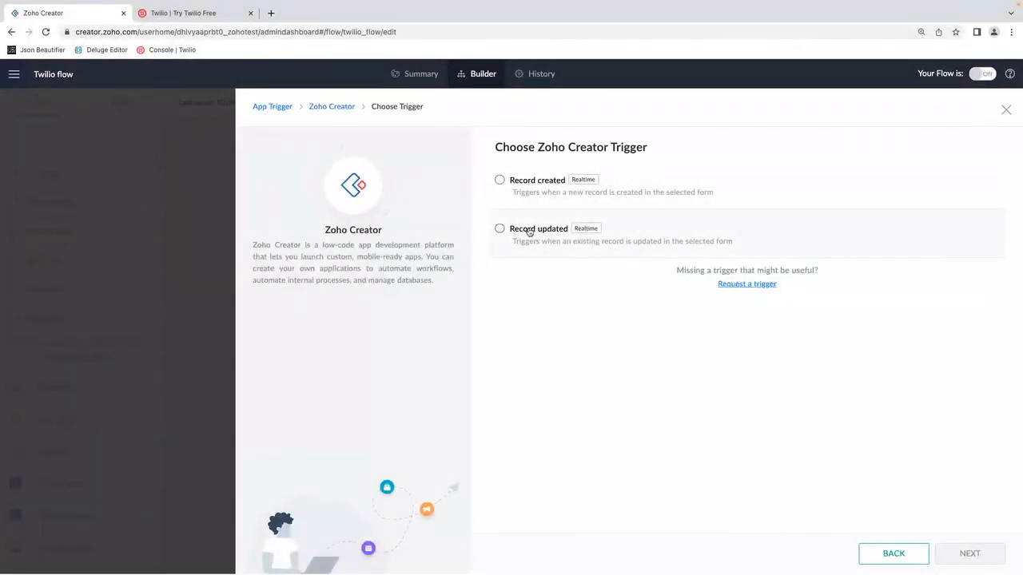
pyautogui.click(523, 186)
pyautogui.click(995, 558)
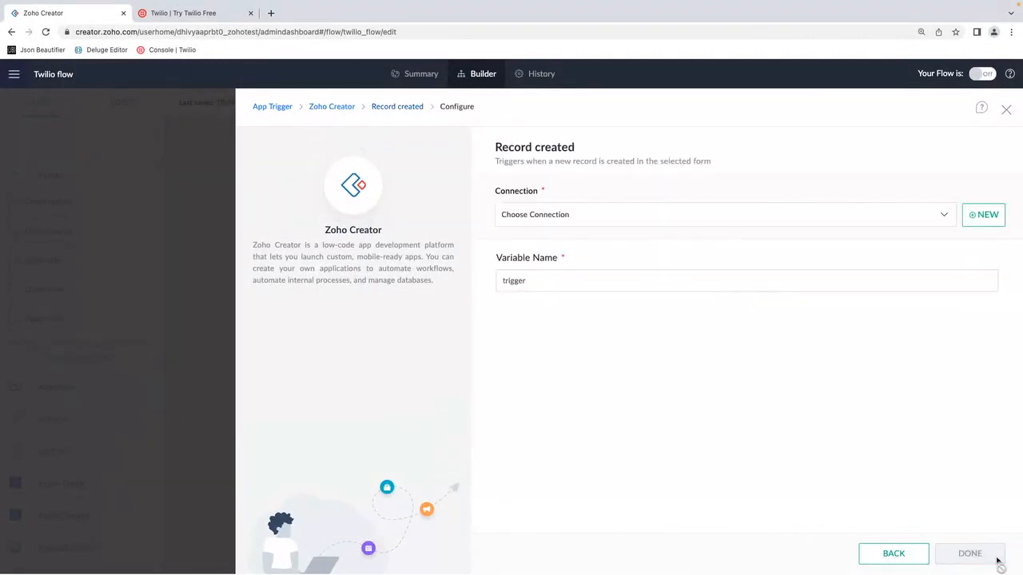
# Step: Set the trigger's connection to Zoho Creator Connection and its application to Zylker Restaurant Management
pyautogui.click(608, 217)
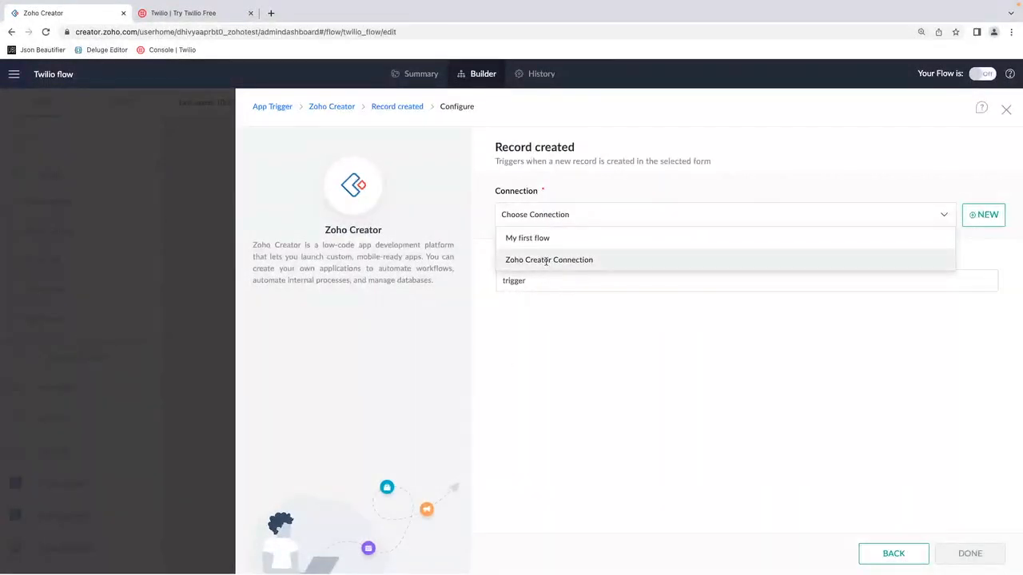
pyautogui.click(548, 260)
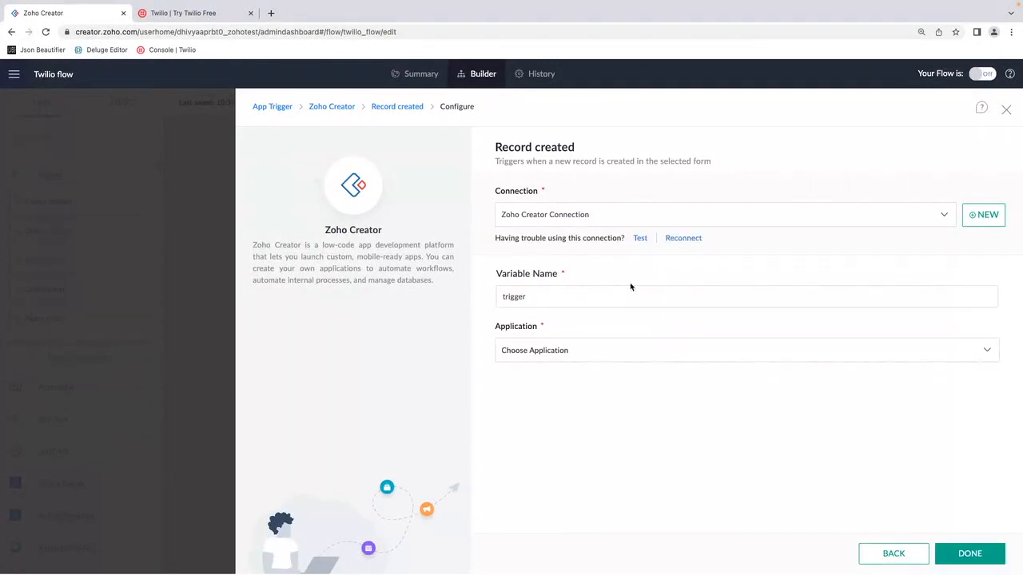
pyautogui.click(983, 216)
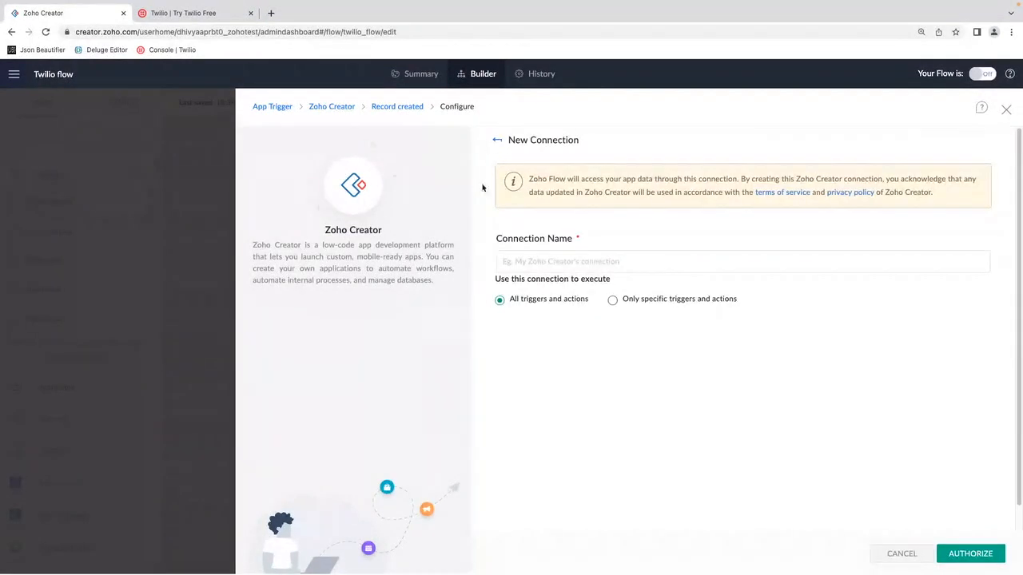
pyautogui.click(497, 140)
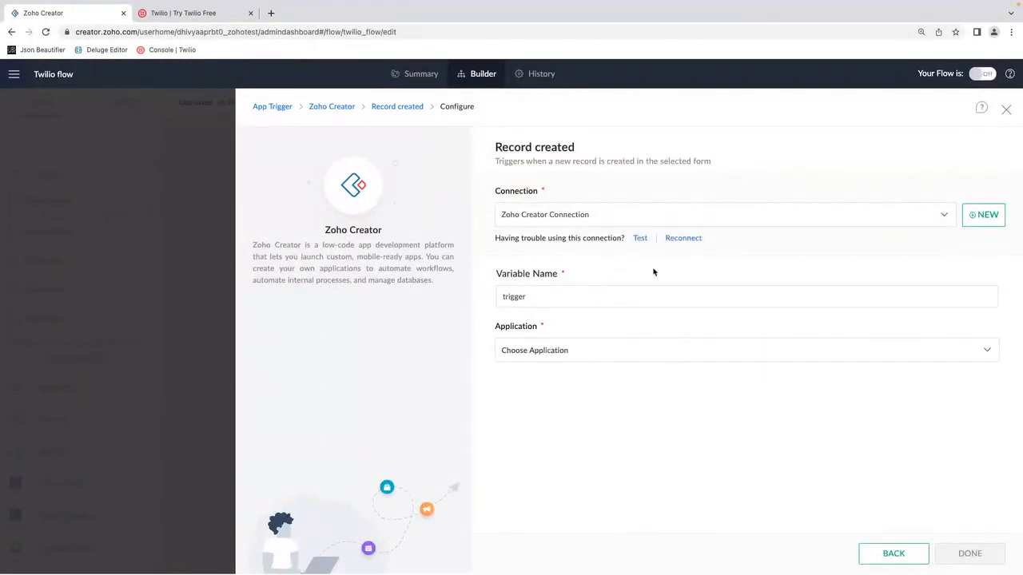
pyautogui.click(596, 352)
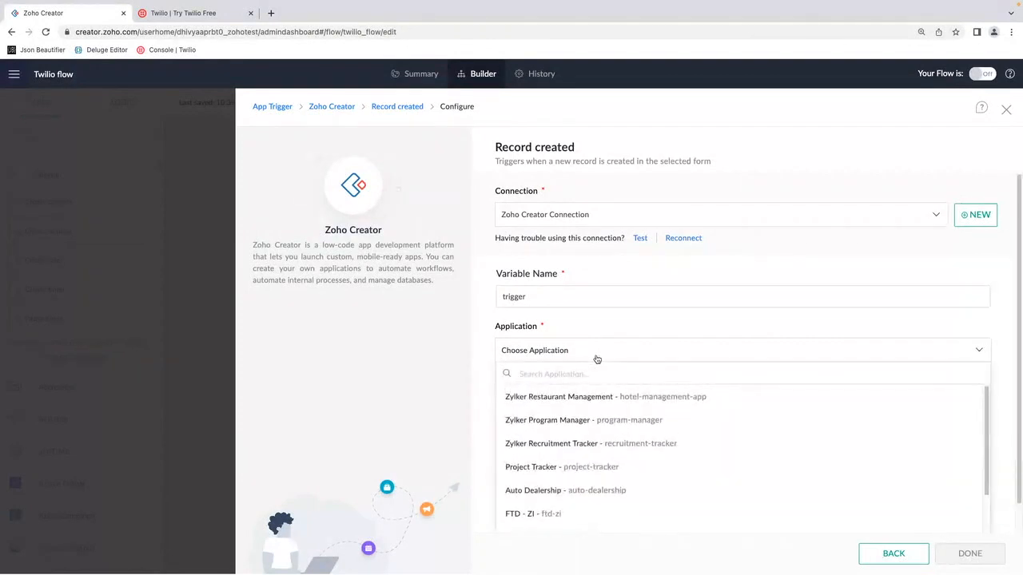
pyautogui.click(608, 397)
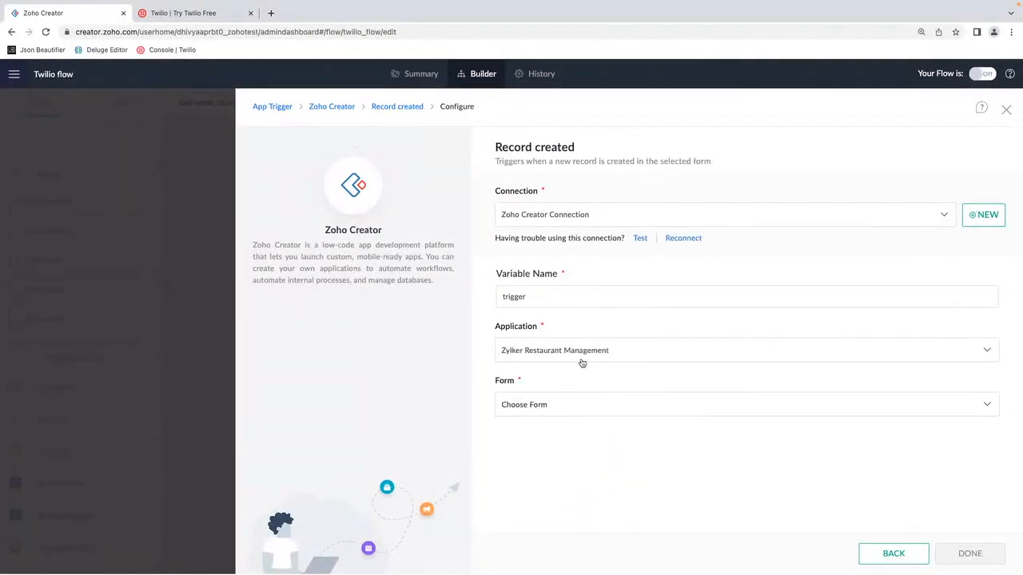
# Step: Set the trigger's form to Online Booking Form and finish the trigger configuration
pyautogui.click(582, 405)
pyautogui.click(573, 476)
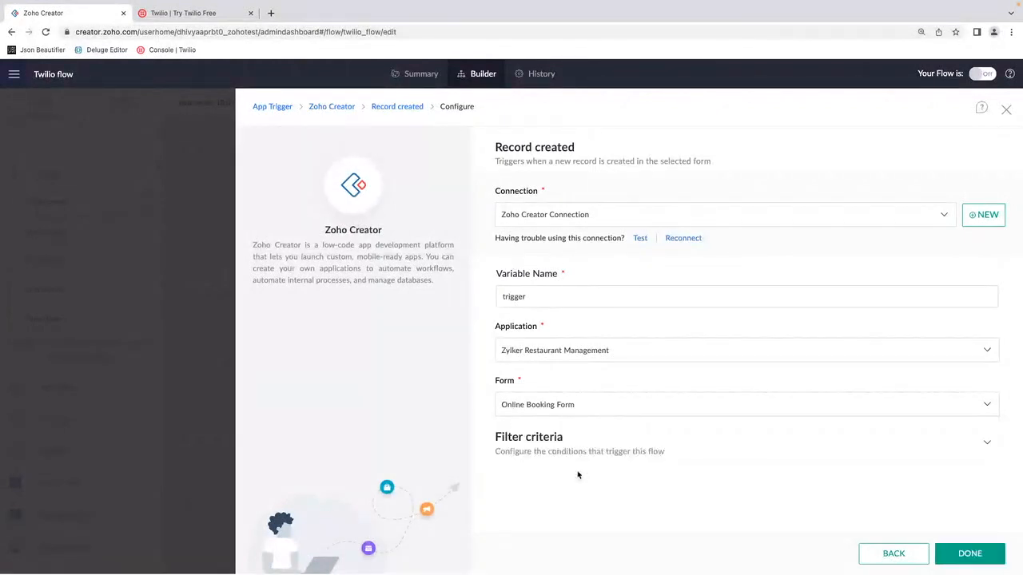
pyautogui.click(972, 553)
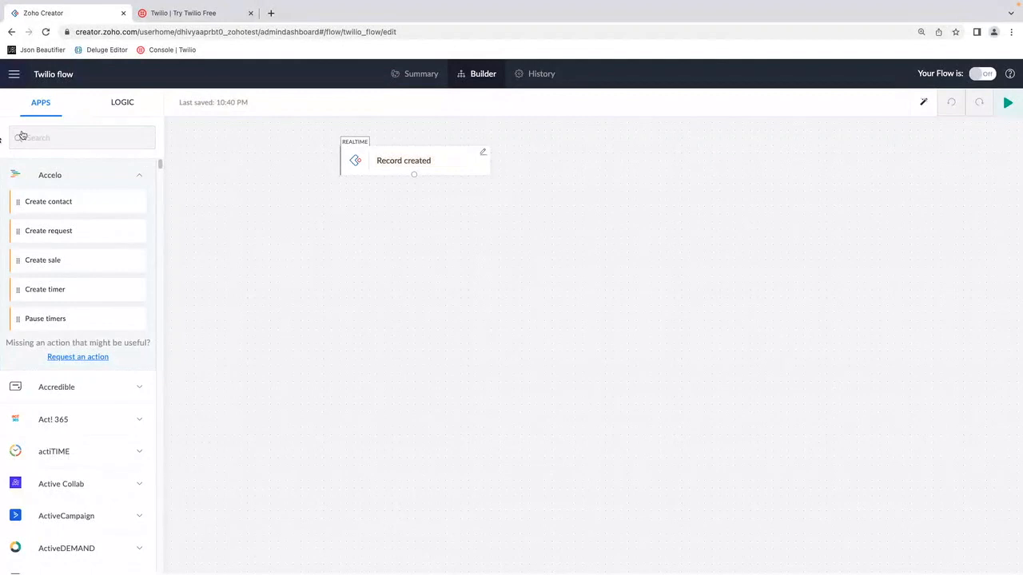
# Step: Find the Twilio app and add its Send SMS or WhatsApp message action below the Record created trigger, closing its configuration
pyautogui.click(59, 134)
pyautogui.write('twili')
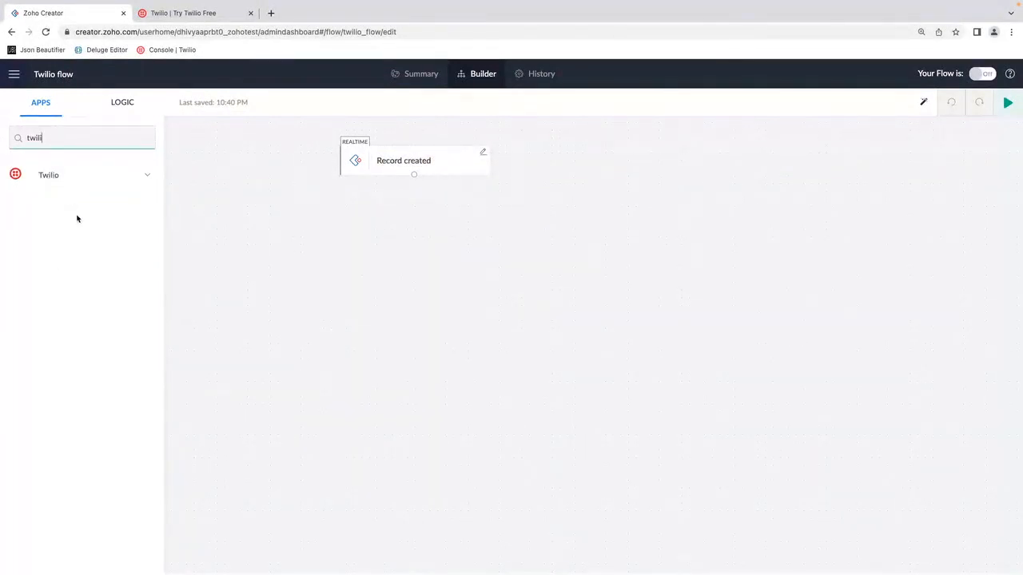
pyautogui.click(146, 180)
pyautogui.moveTo(68, 230); pyautogui.dragTo(408, 225)
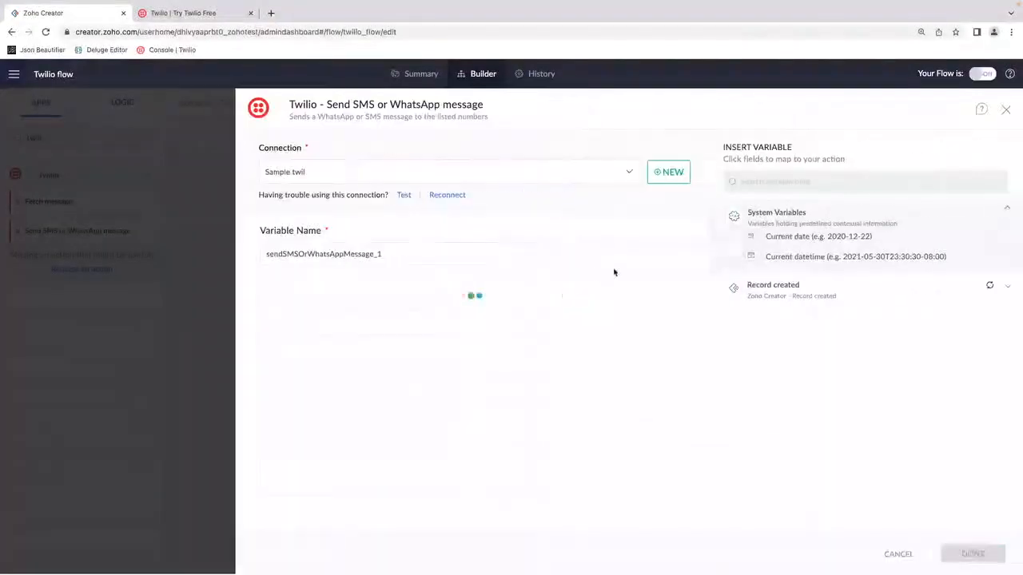
pyautogui.click(1005, 110)
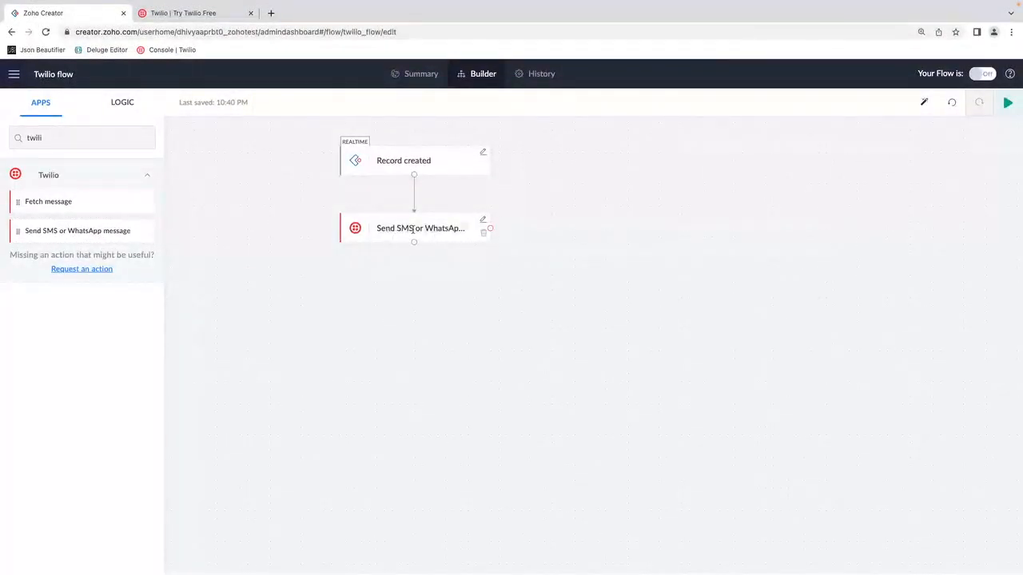
# Step: Configure the Twilio action's sender with the available Twilio number and map the recipient to the trigger's Phone variable
pyautogui.click(485, 222)
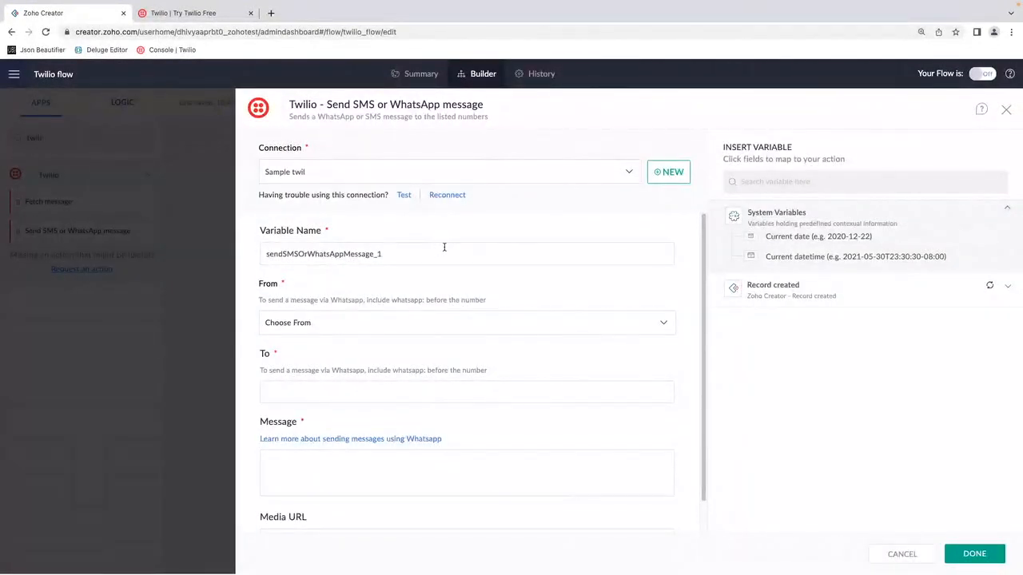
pyautogui.scroll(-1, 446, 248)
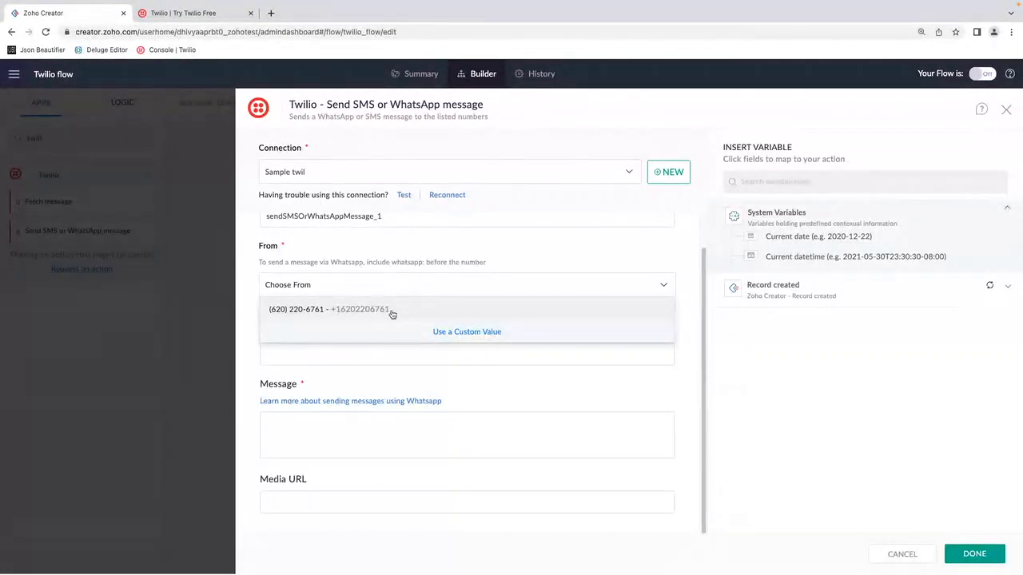
pyautogui.click(394, 311)
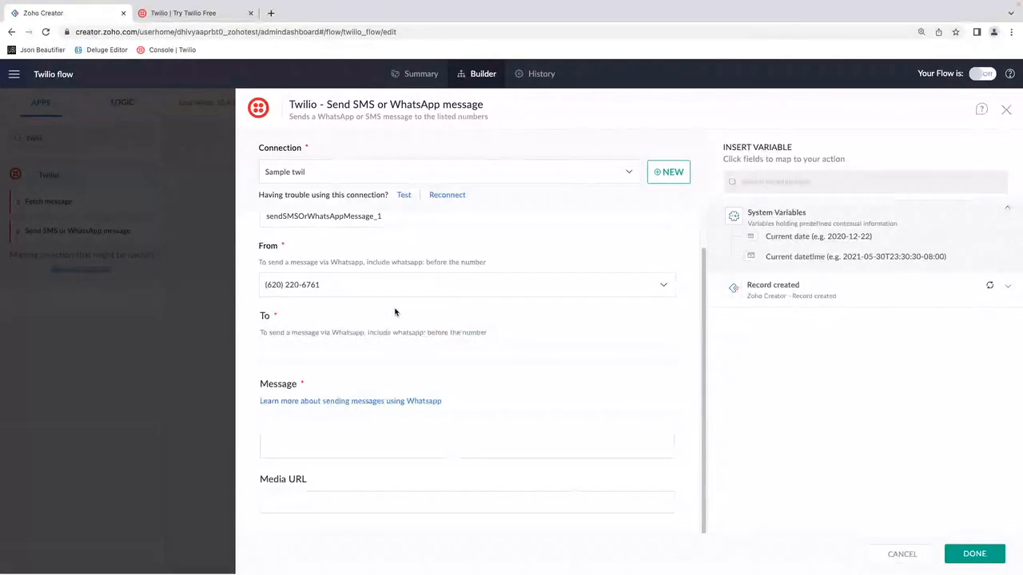
pyautogui.click(338, 355)
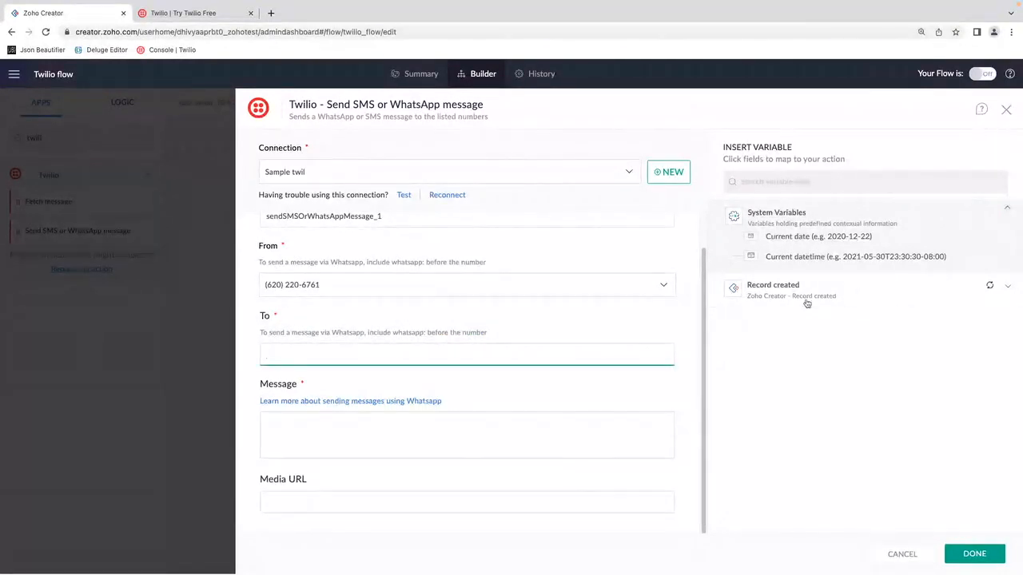
pyautogui.click(856, 288)
pyautogui.scroll(-3, 851, 431)
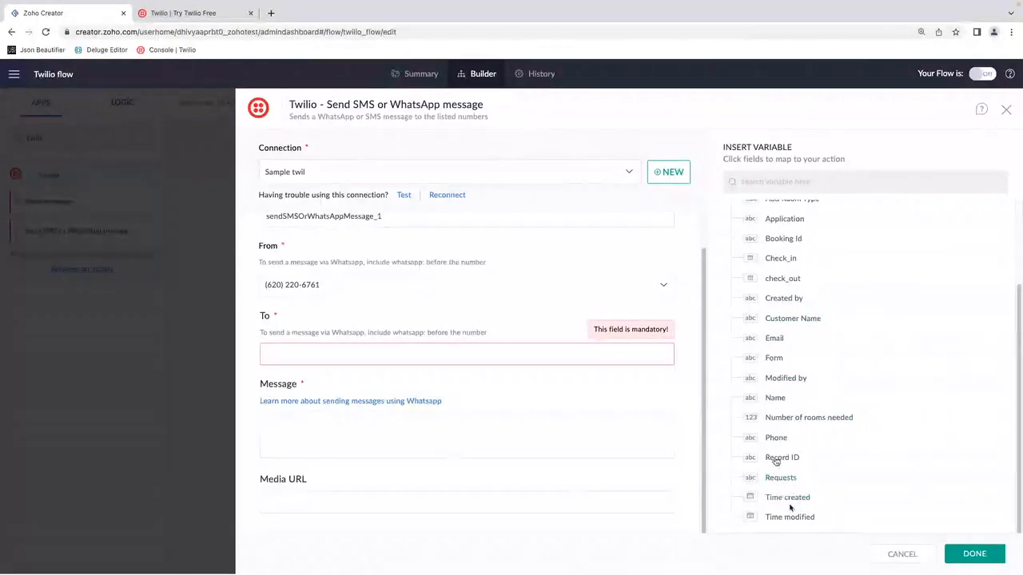
pyautogui.click(775, 438)
# Step: Set the message to "Booking confirmed successfully" followed by the trigger's Booking Id variable, and save the Twilio action
pyautogui.click(345, 440)
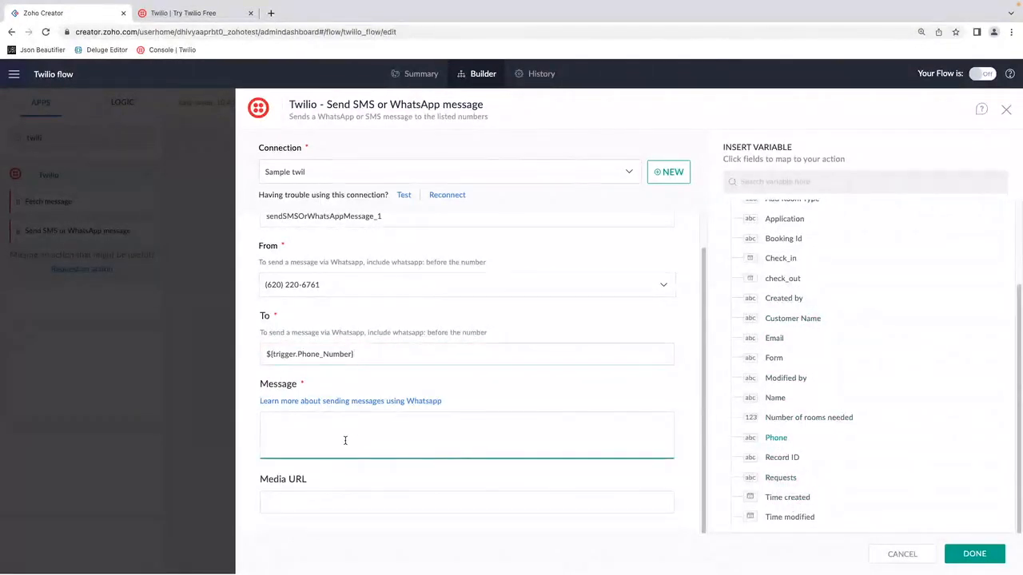
pyautogui.write('O')
pyautogui.press('BackSpace')
pyautogui.write('Booking confirmed successfully')
pyautogui.click(791, 238)
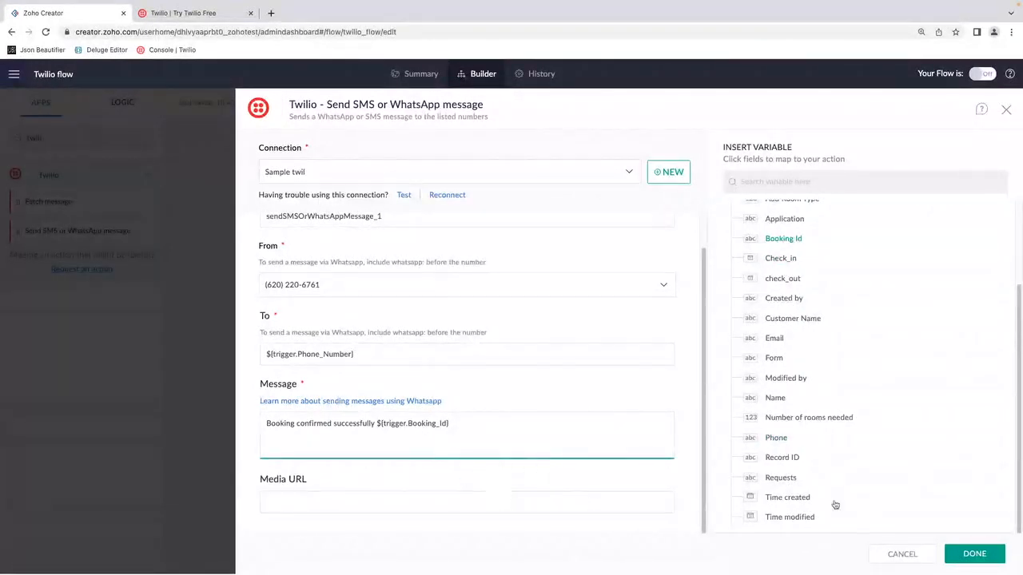
pyautogui.click(974, 554)
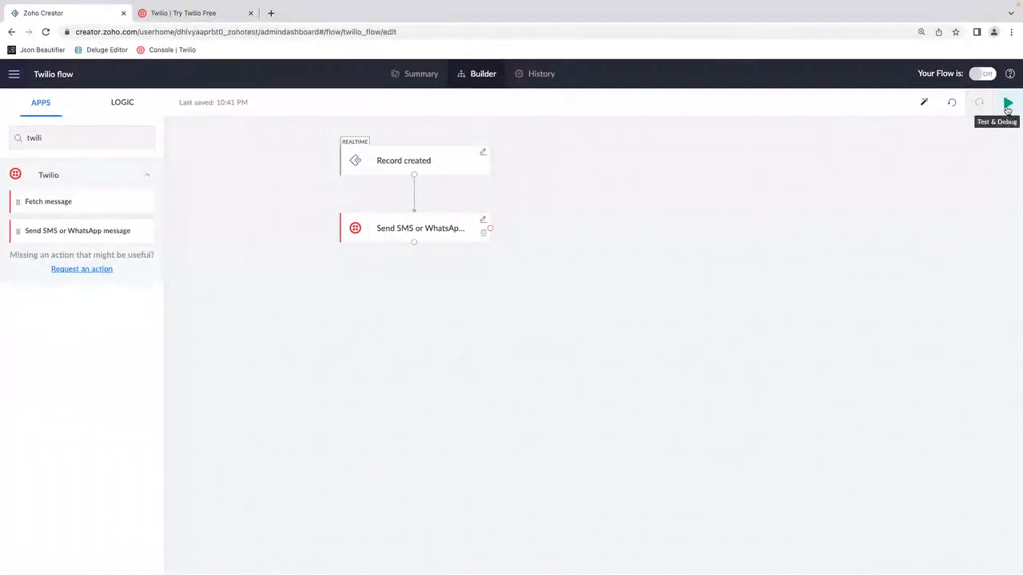
# Step: Start and close a Test & Debug session for the flow, and switch the flow on
pyautogui.click(1007, 103)
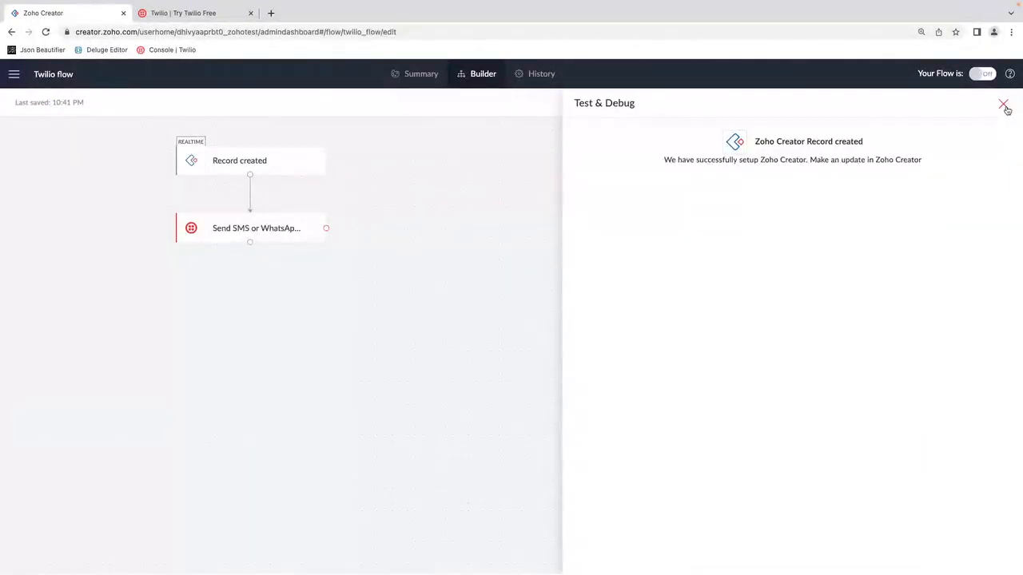
pyautogui.click(1004, 106)
pyautogui.click(988, 74)
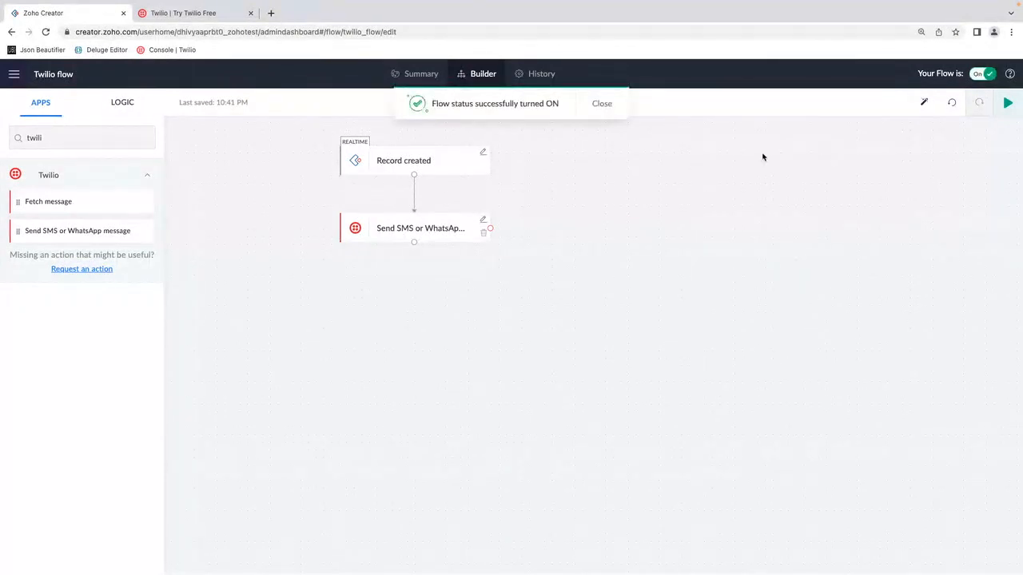
# Step: Return to the Solutions list and open Zylker Restaurant Management's Online Booking Form in a separate browser tab
pyautogui.click(13, 77)
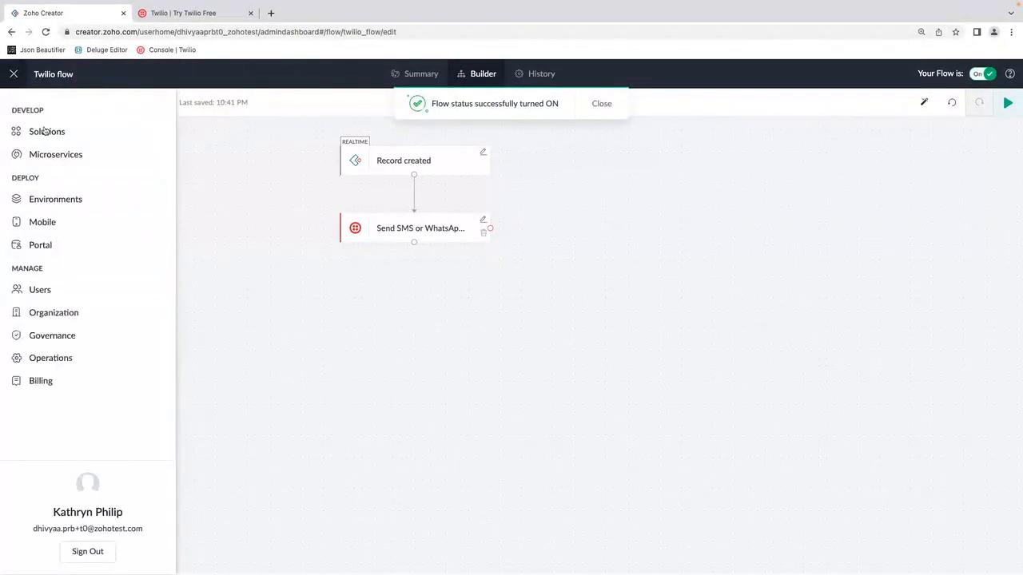
pyautogui.click(45, 130)
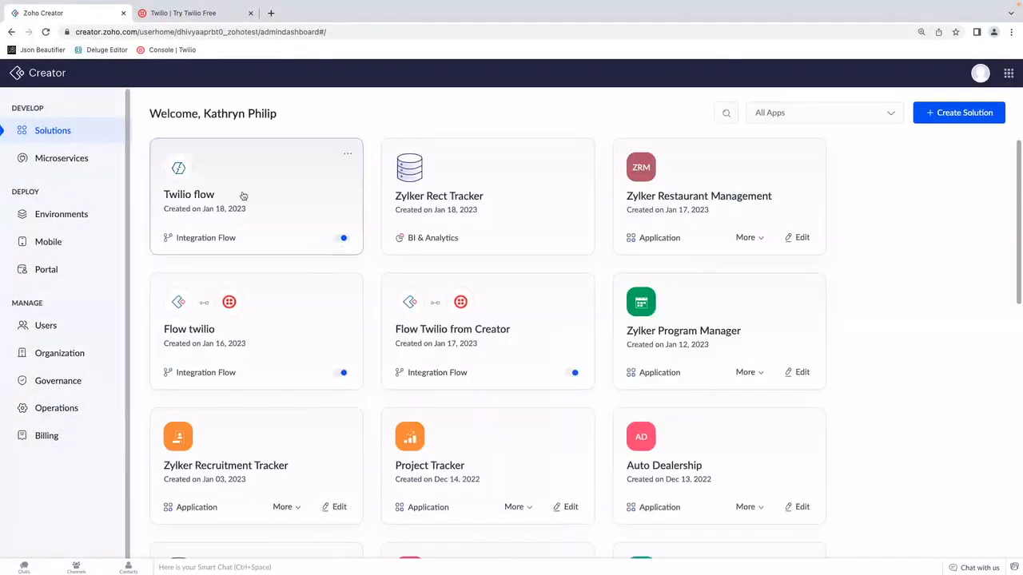
pyautogui.rightClick(692, 167)
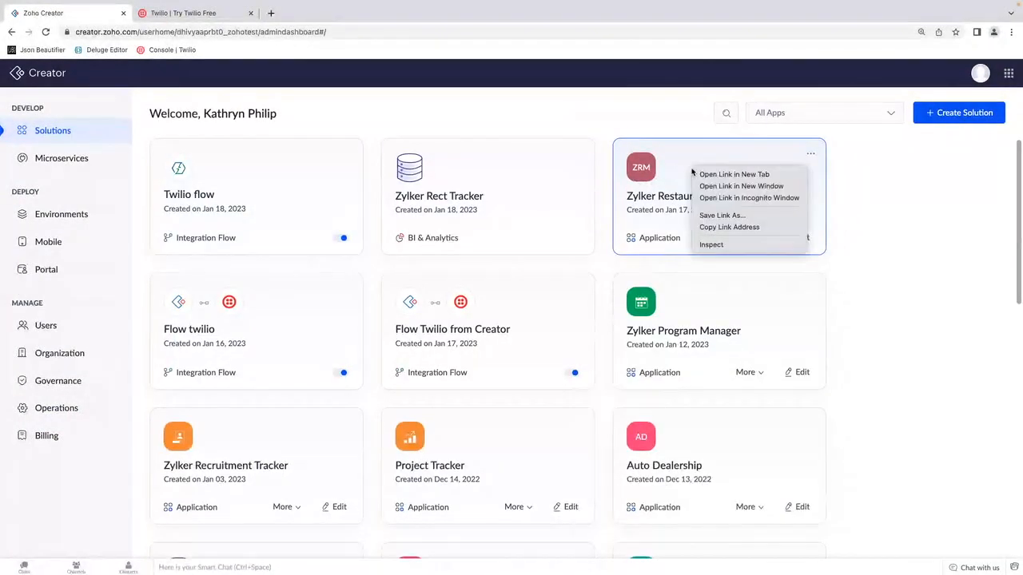
pyautogui.click(698, 173)
pyautogui.click(188, 14)
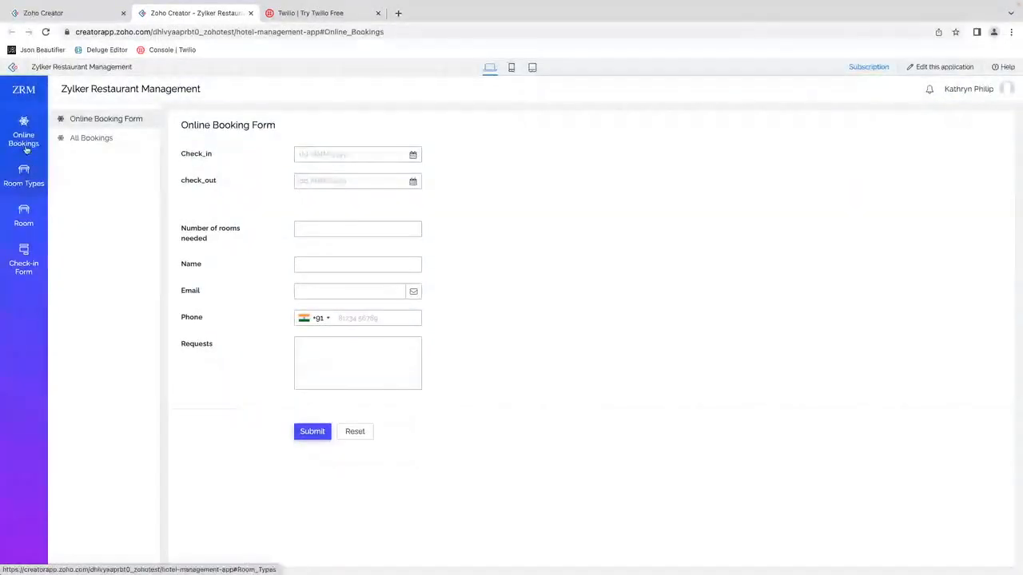
pyautogui.click(95, 121)
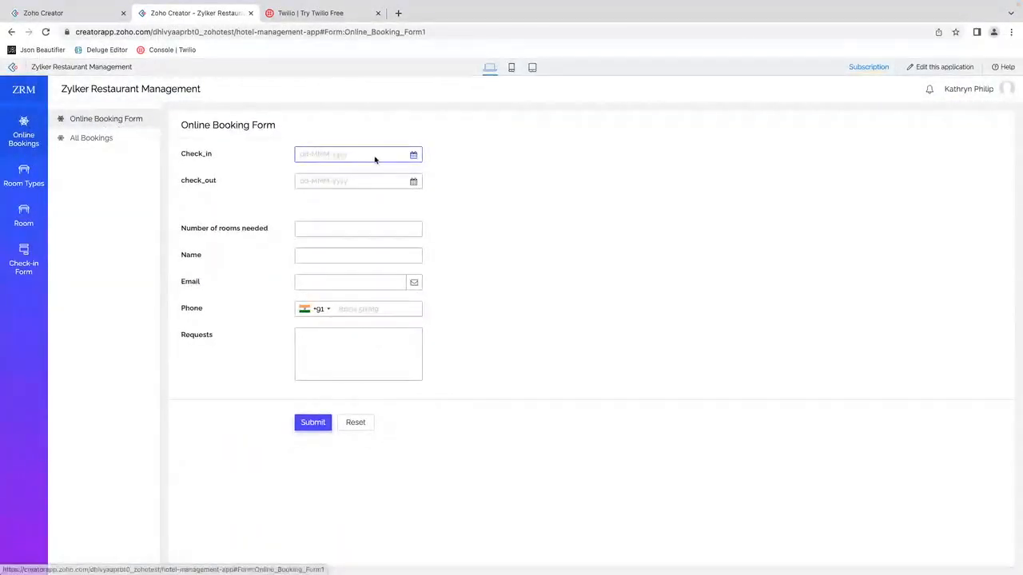
# Step: Submit a booking with check-in and check-out both set to 23-Jan-2023 and a customer phone number
pyautogui.click(327, 273)
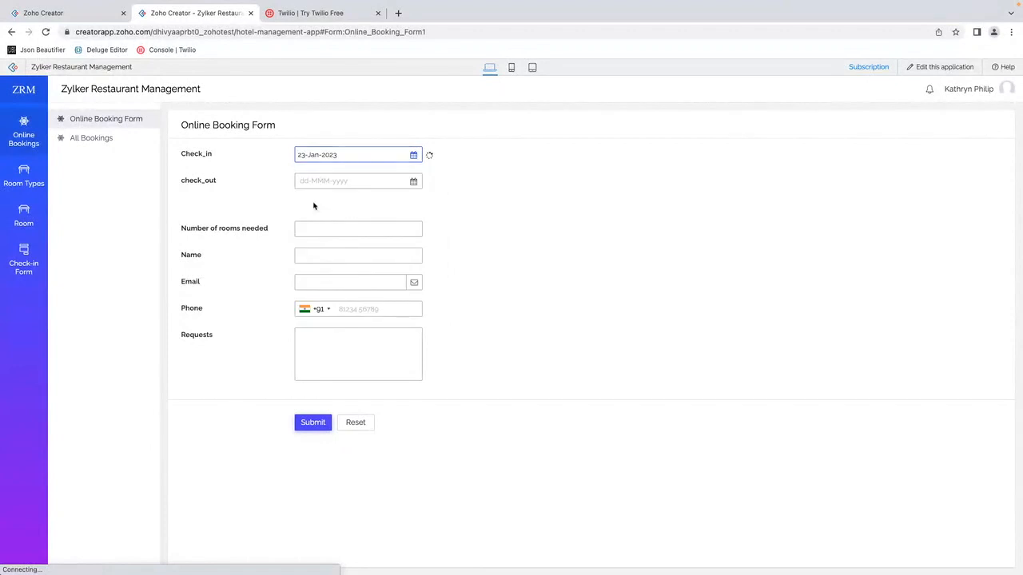
pyautogui.click(324, 184)
pyautogui.click(328, 300)
pyautogui.click(367, 311)
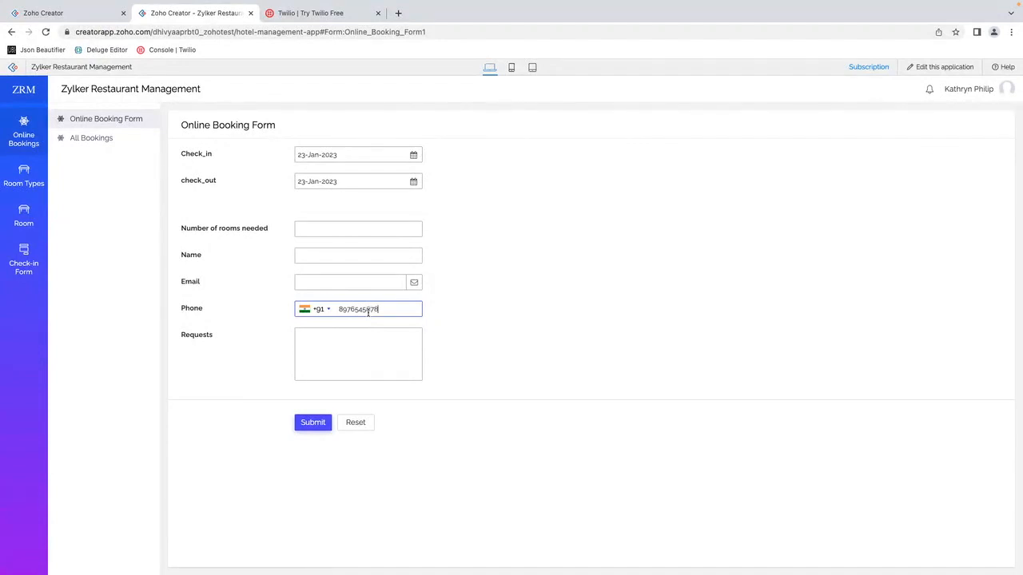
pyautogui.click(323, 422)
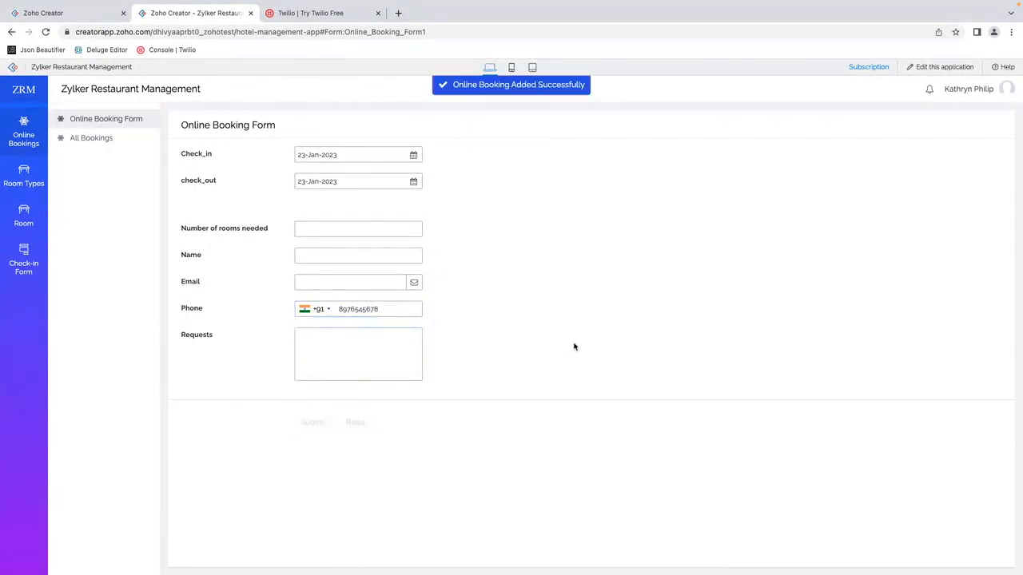
pyautogui.click(386, 312)
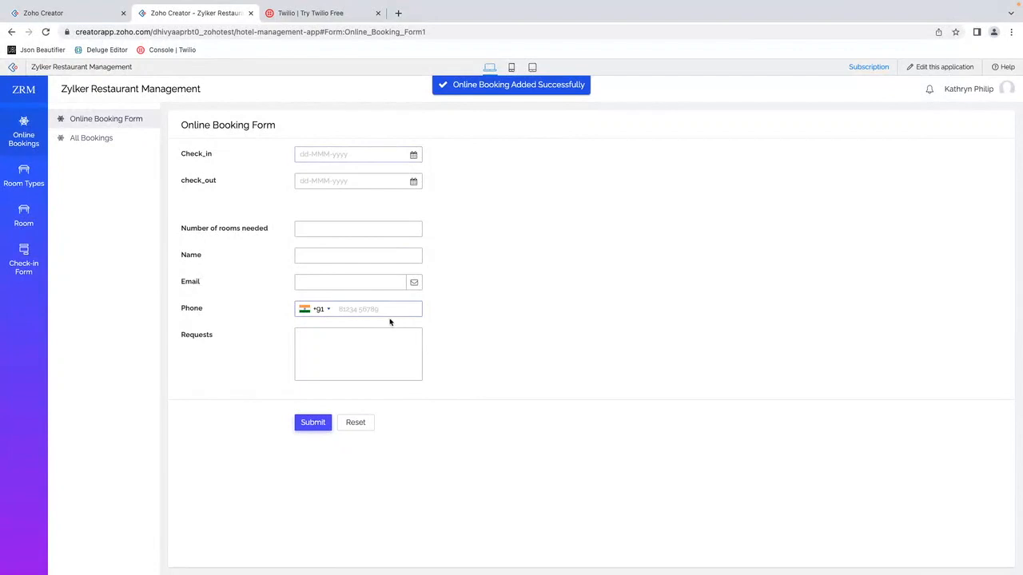
# Step: Check the Twilio flow's task history in the Zoho Creator dashboard, reloading the page to refresh it
pyautogui.click(90, 13)
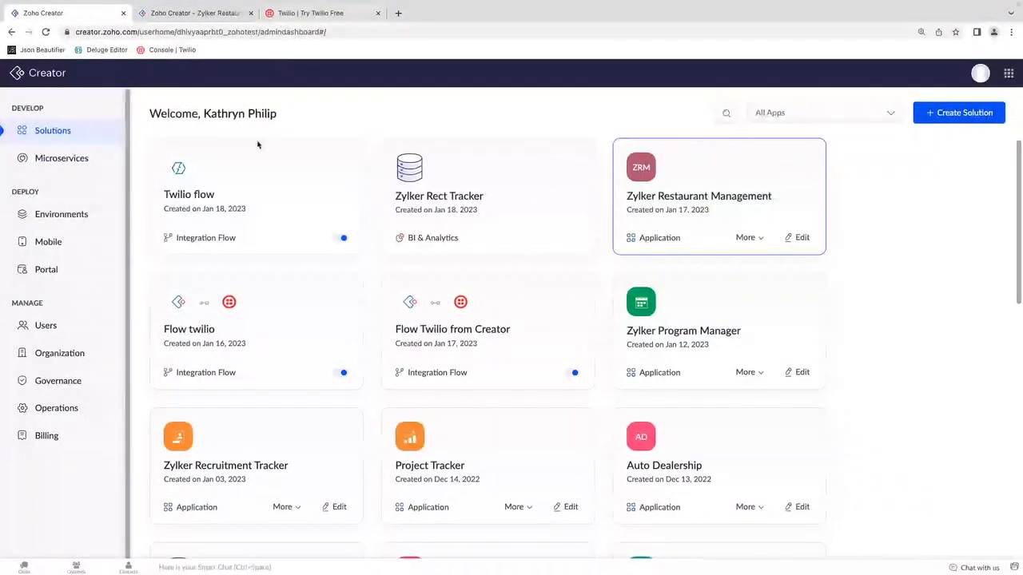
pyautogui.click(286, 190)
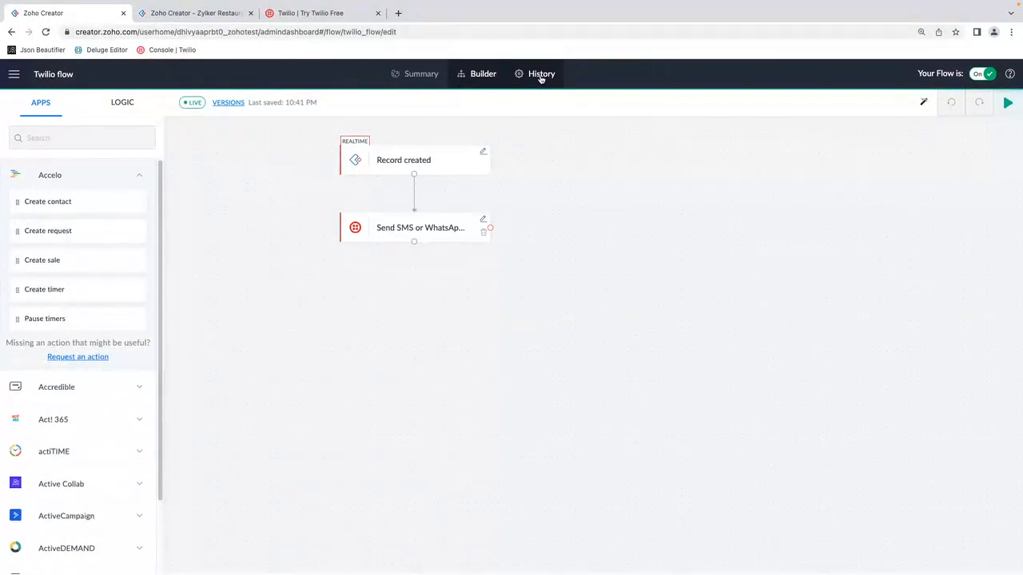
pyautogui.click(541, 75)
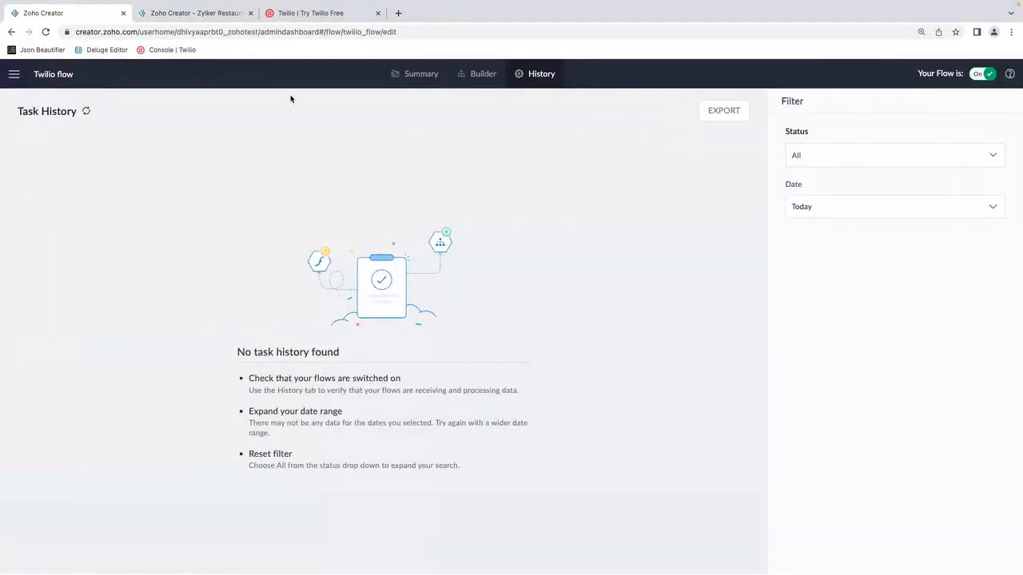
pyautogui.click(45, 32)
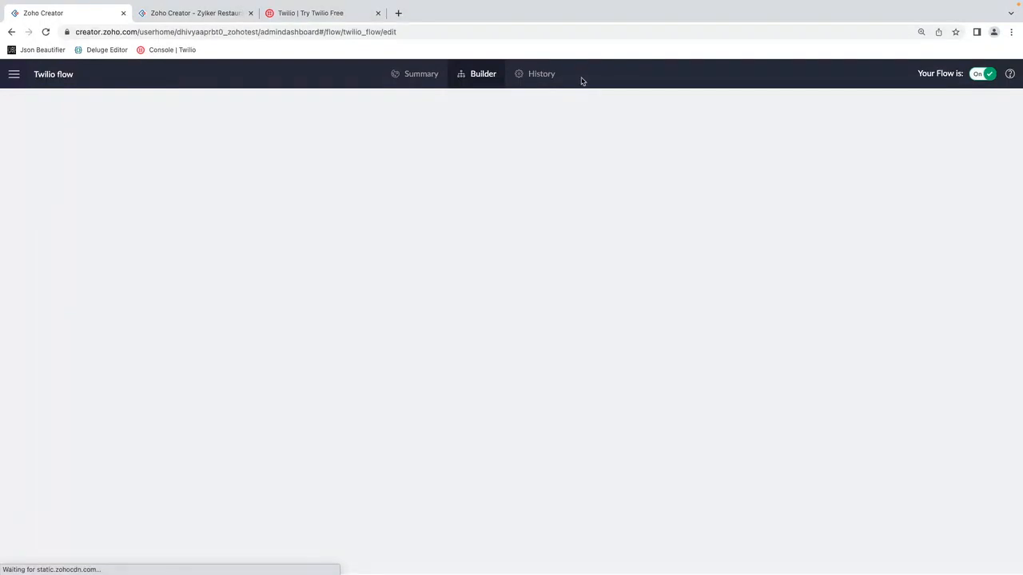
pyautogui.click(527, 76)
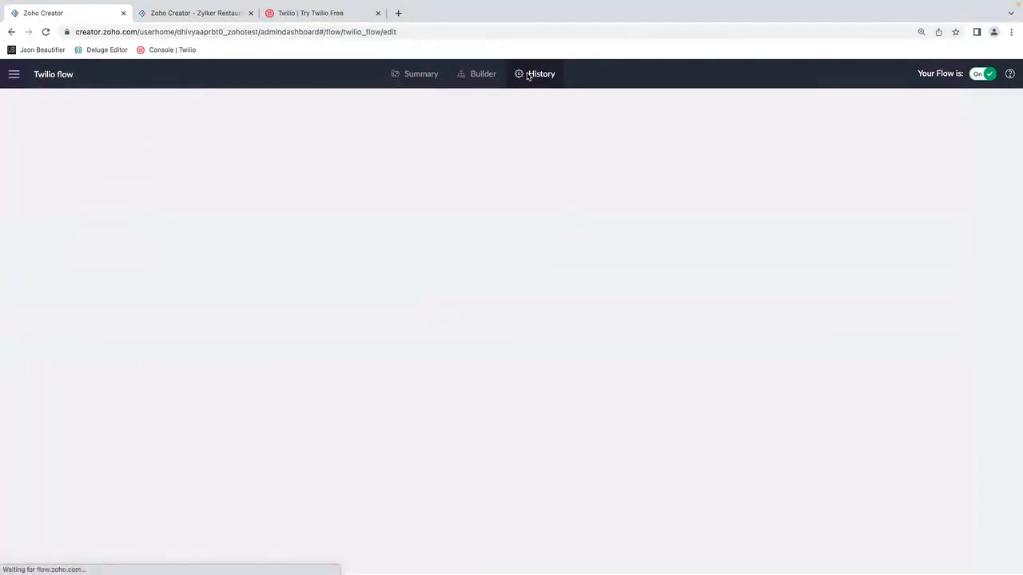
# Step: Return to the Solutions list and open the task history of the existing integration flow named Flow twilio
pyautogui.click(14, 74)
pyautogui.click(47, 133)
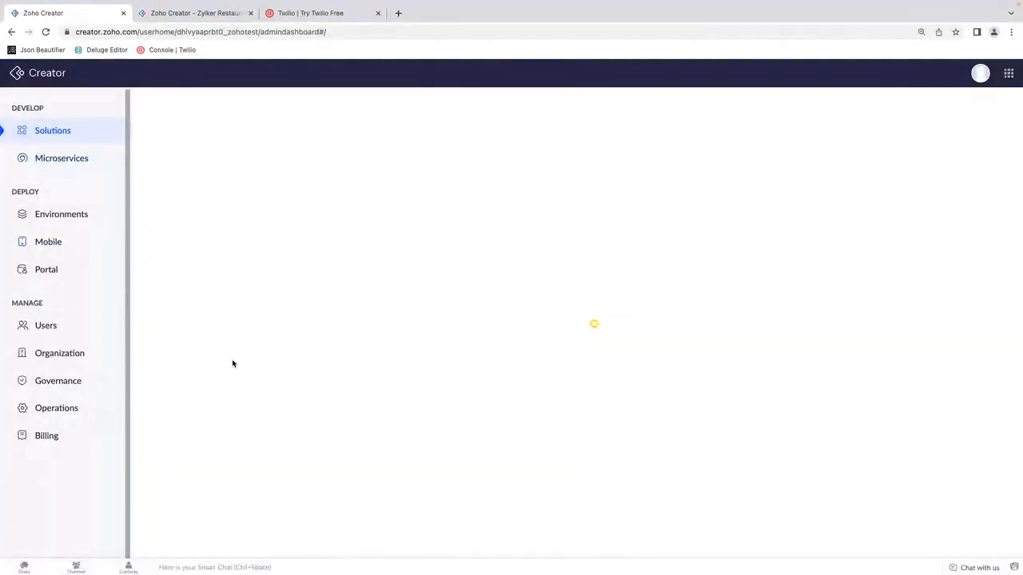
pyautogui.click(277, 343)
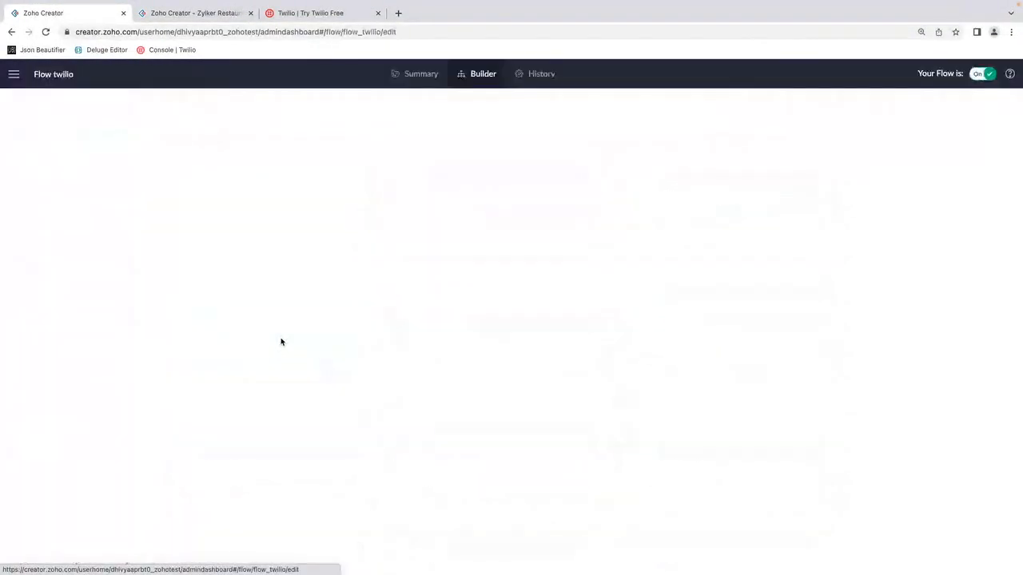
pyautogui.click(547, 75)
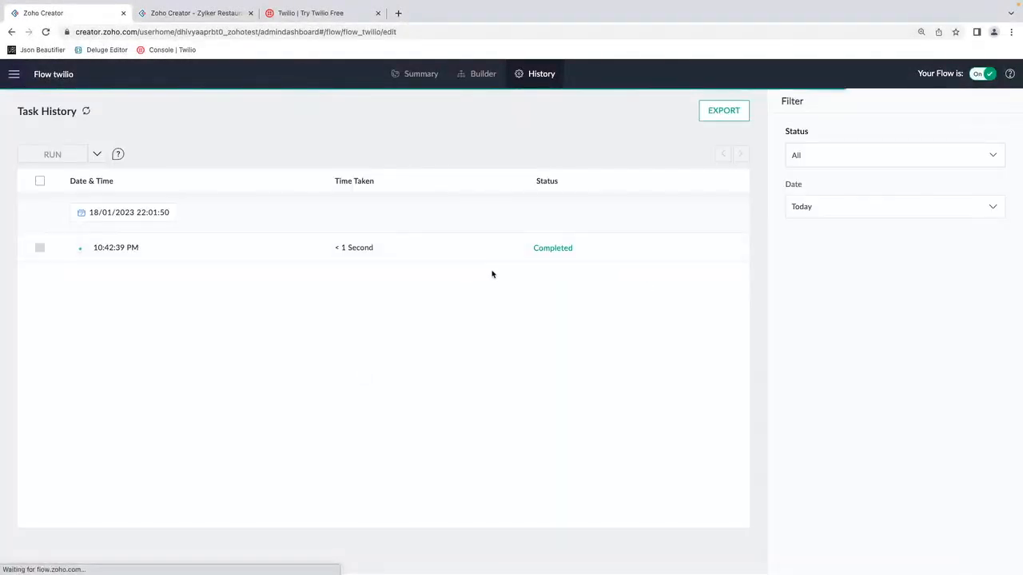
# Step: Examine the Send SMS or WhatsApp message output of the completed run, including its message body, and close the run details
pyautogui.click(552, 248)
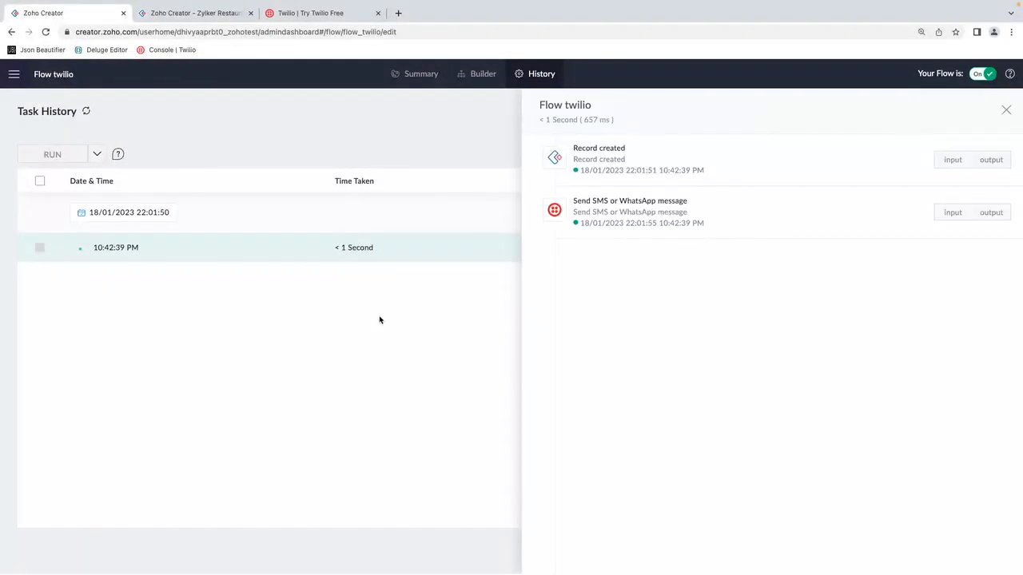
pyautogui.click(991, 212)
pyautogui.moveTo(789, 510)
pyautogui.mouseDown()
pyautogui.moveTo(926, 510)
pyautogui.moveTo(779, 516)
pyautogui.mouseUp()
pyautogui.moveTo(661, 339); pyautogui.dragTo(947, 339)
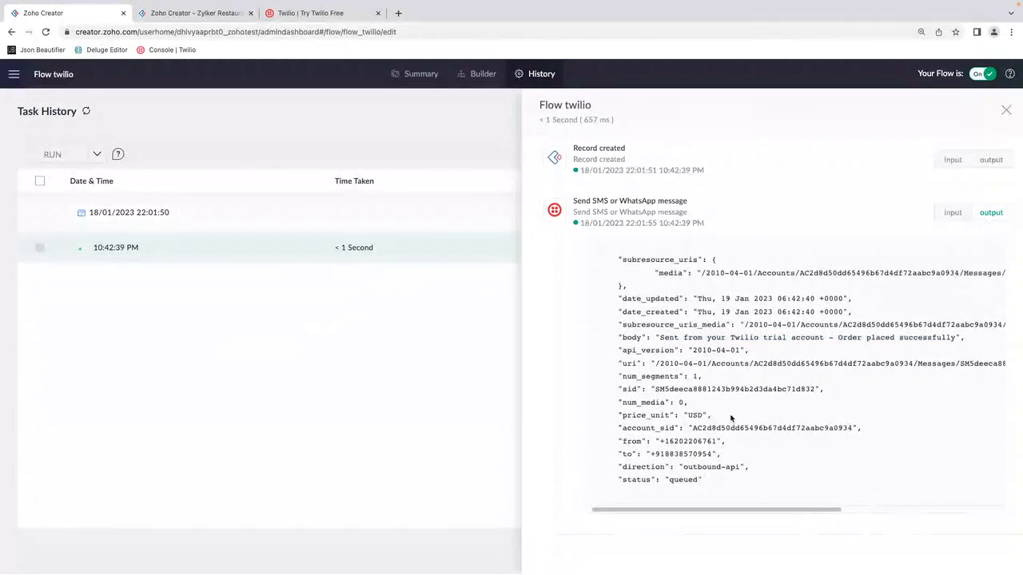
pyautogui.click(1006, 111)
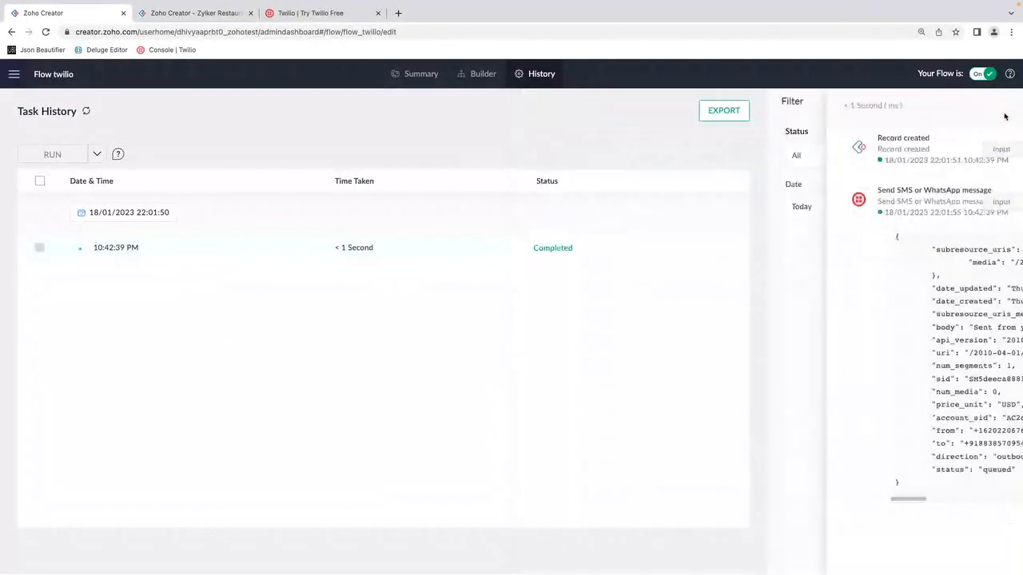